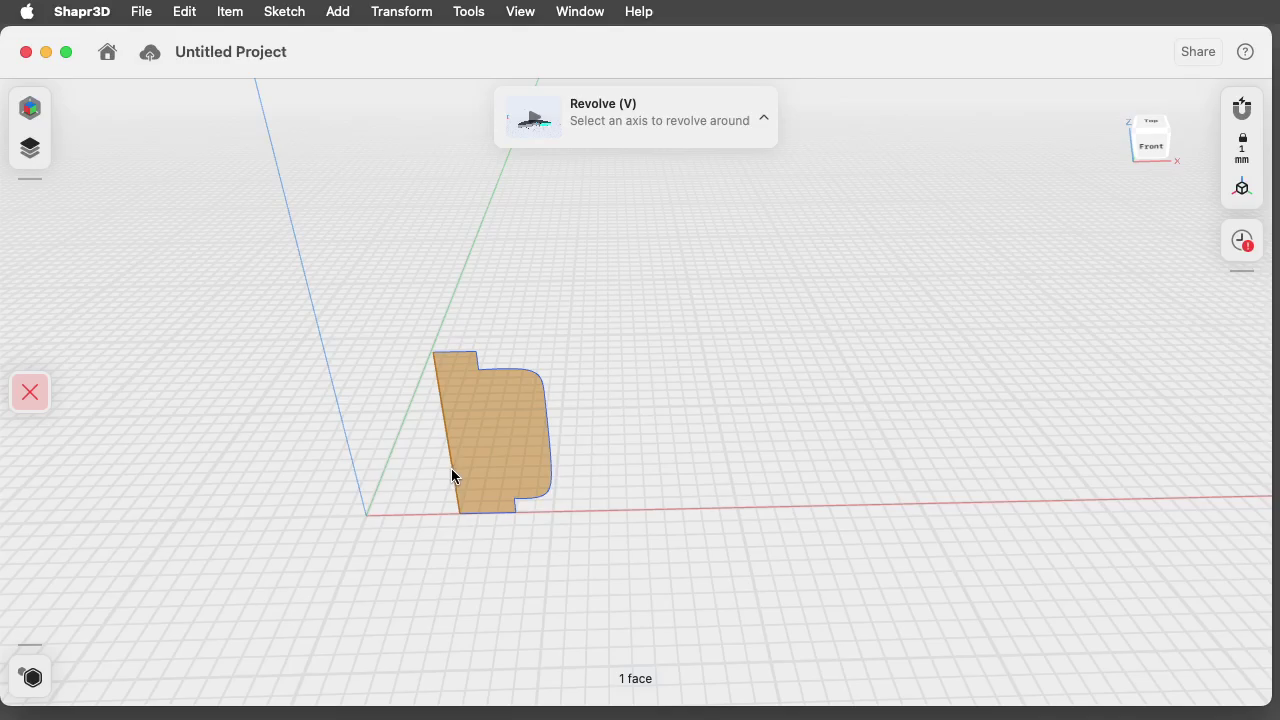
# Revolve the stepped, rounded profile -360° about its long straight edge, keeping the revolve height at 0 mm.
pyautogui.scroll(-3, 446, 480)
pyautogui.scroll(5, 446, 480)
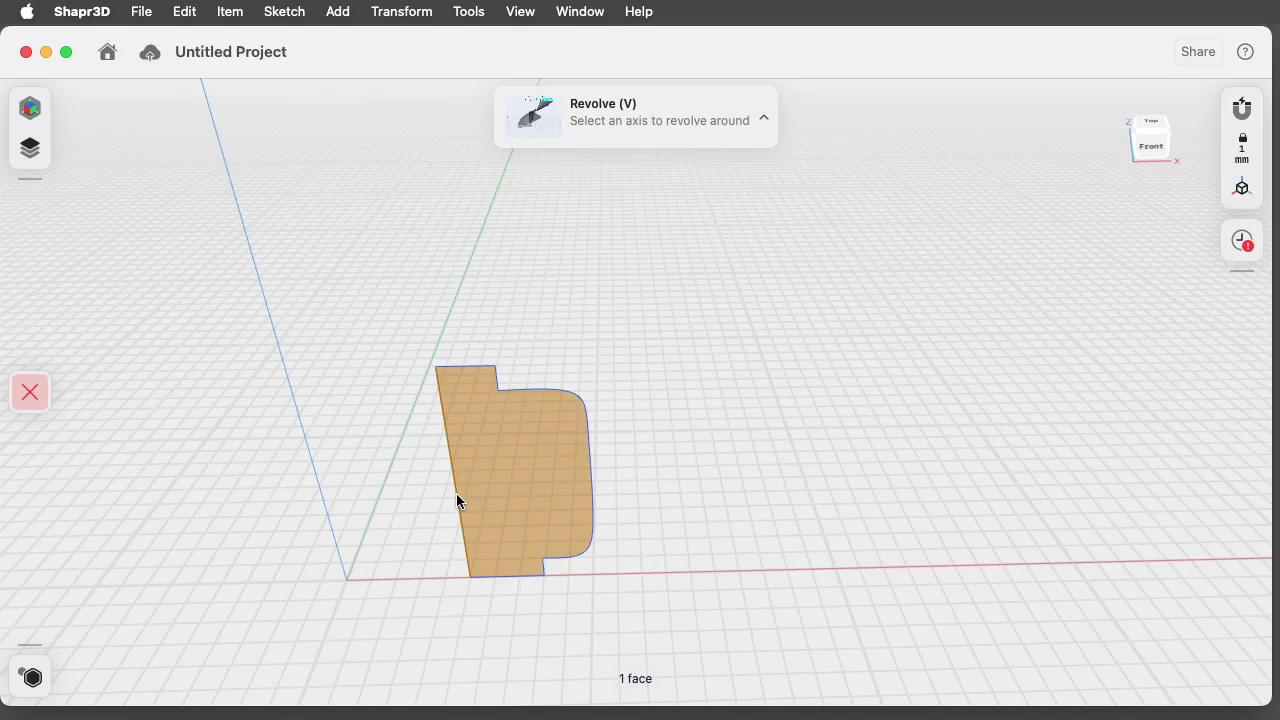
pyautogui.click(456, 494)
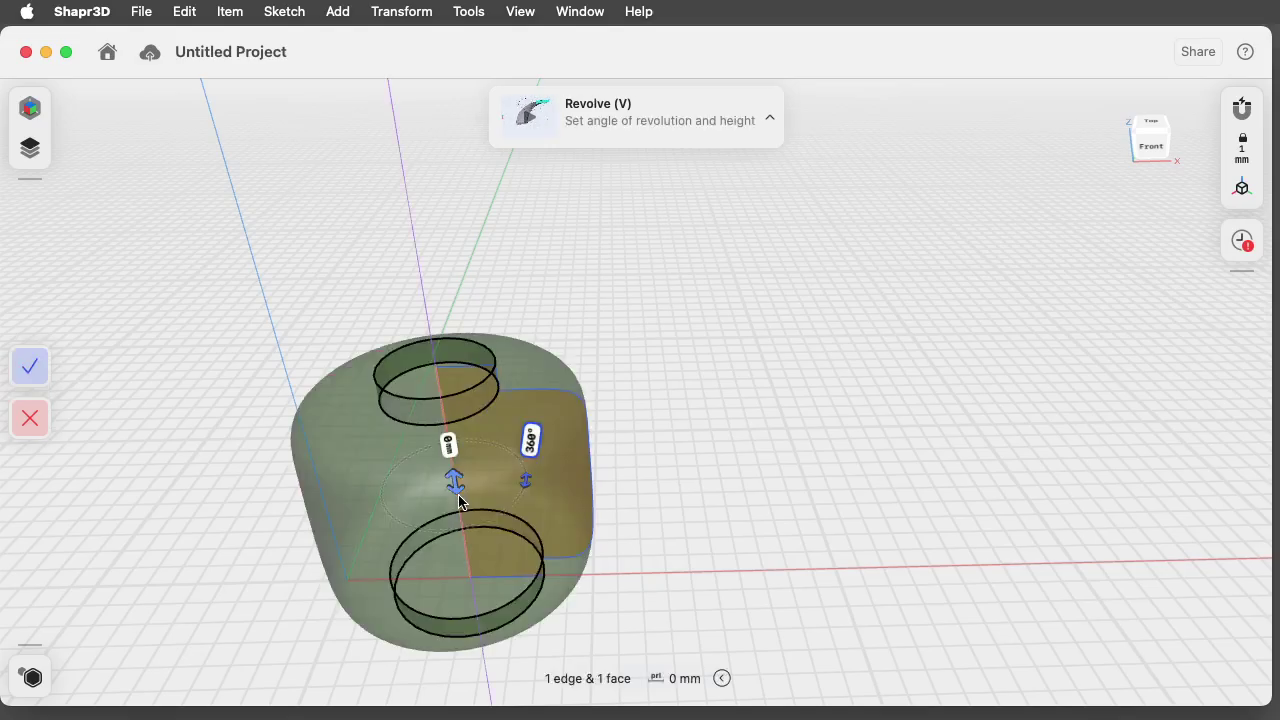
pyautogui.moveTo(623, 454); pyautogui.dragTo(620, 486, button='right')
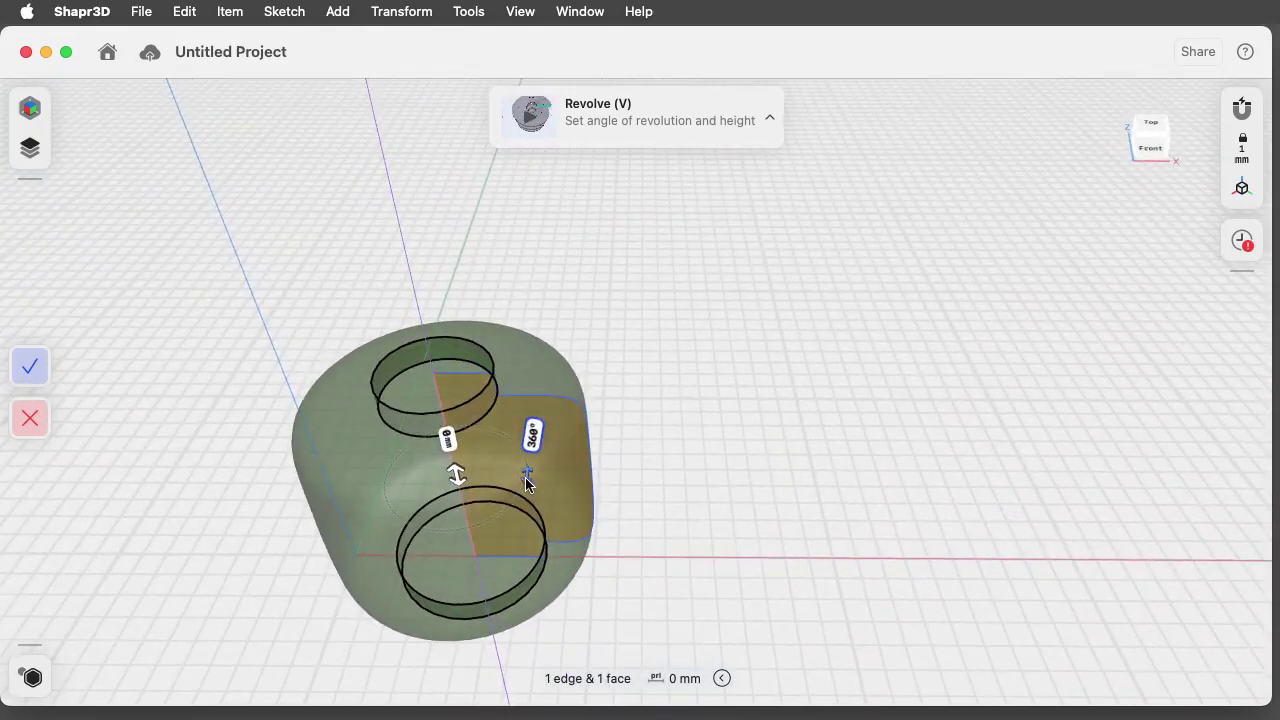
pyautogui.moveTo(529, 490)
pyautogui.mouseDown()
pyautogui.moveTo(486, 529)
pyautogui.moveTo(437, 534)
pyautogui.moveTo(340, 498)
pyautogui.moveTo(446, 531)
pyautogui.moveTo(334, 389)
pyautogui.moveTo(490, 378)
pyautogui.moveTo(533, 486)
pyautogui.mouseUp()
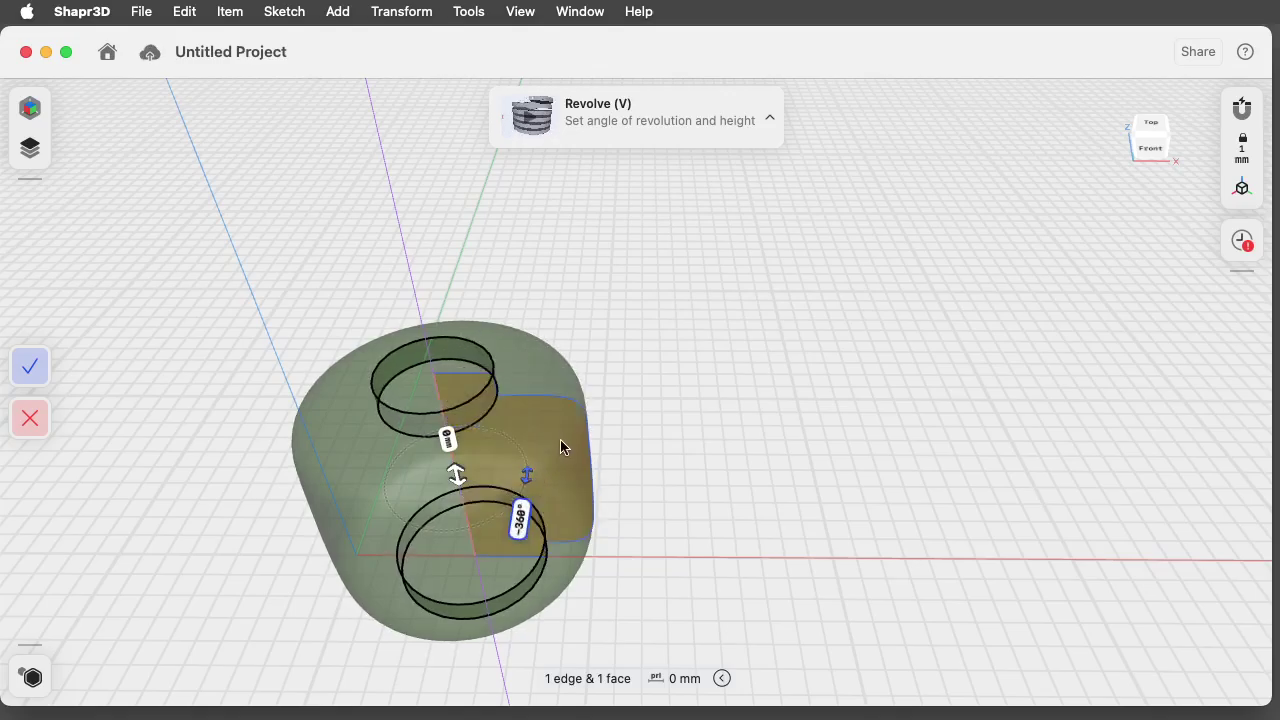
pyautogui.click(30, 366)
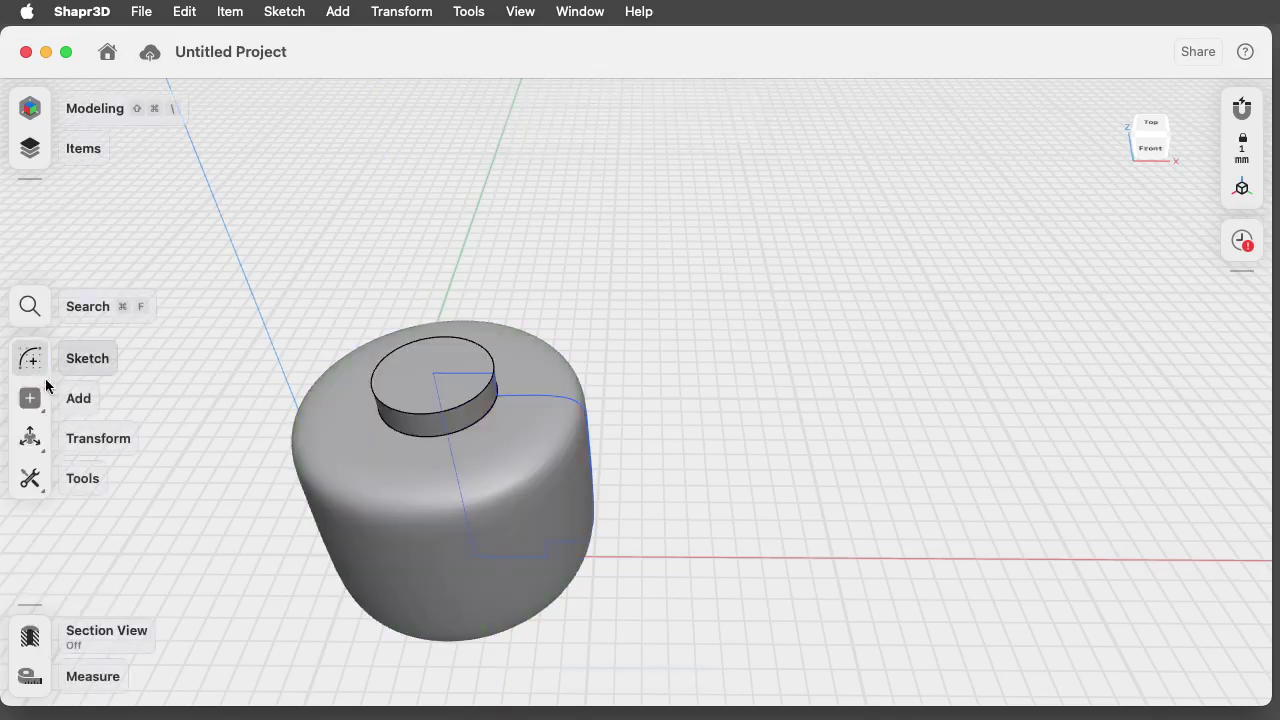
pyautogui.moveTo(809, 464); pyautogui.dragTo(745, 389, button='right')
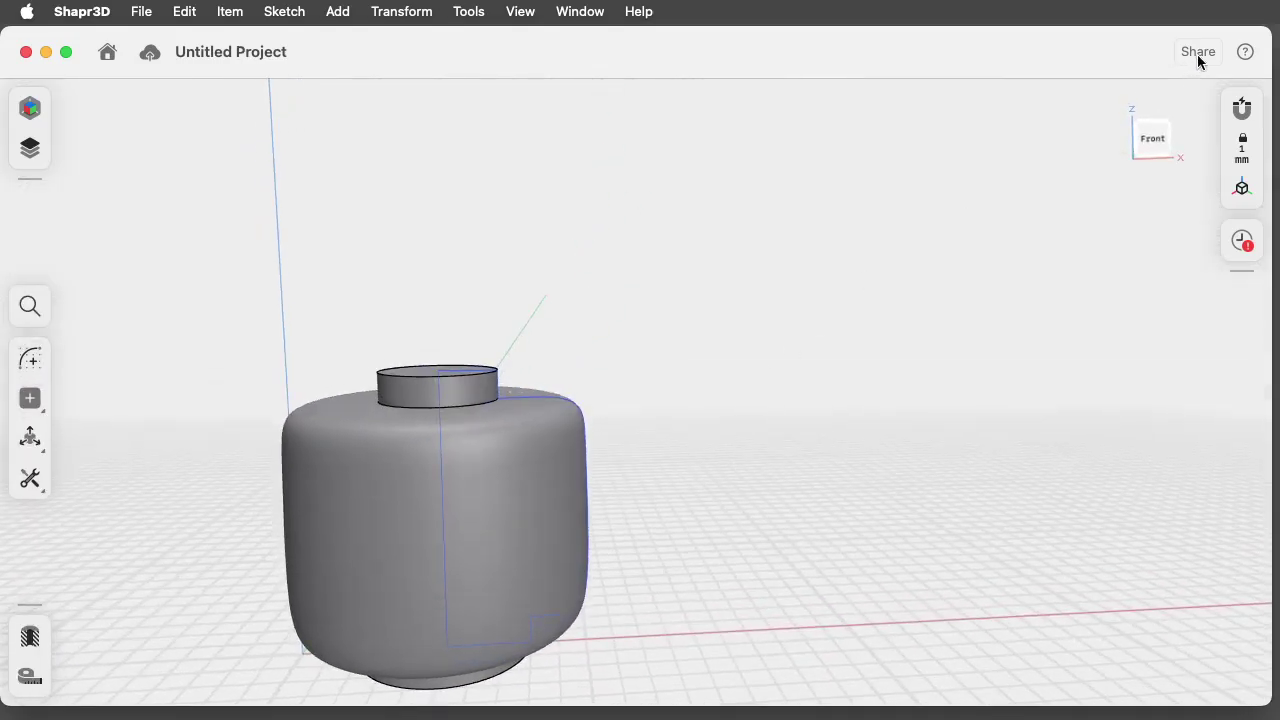
pyautogui.click(1160, 140)
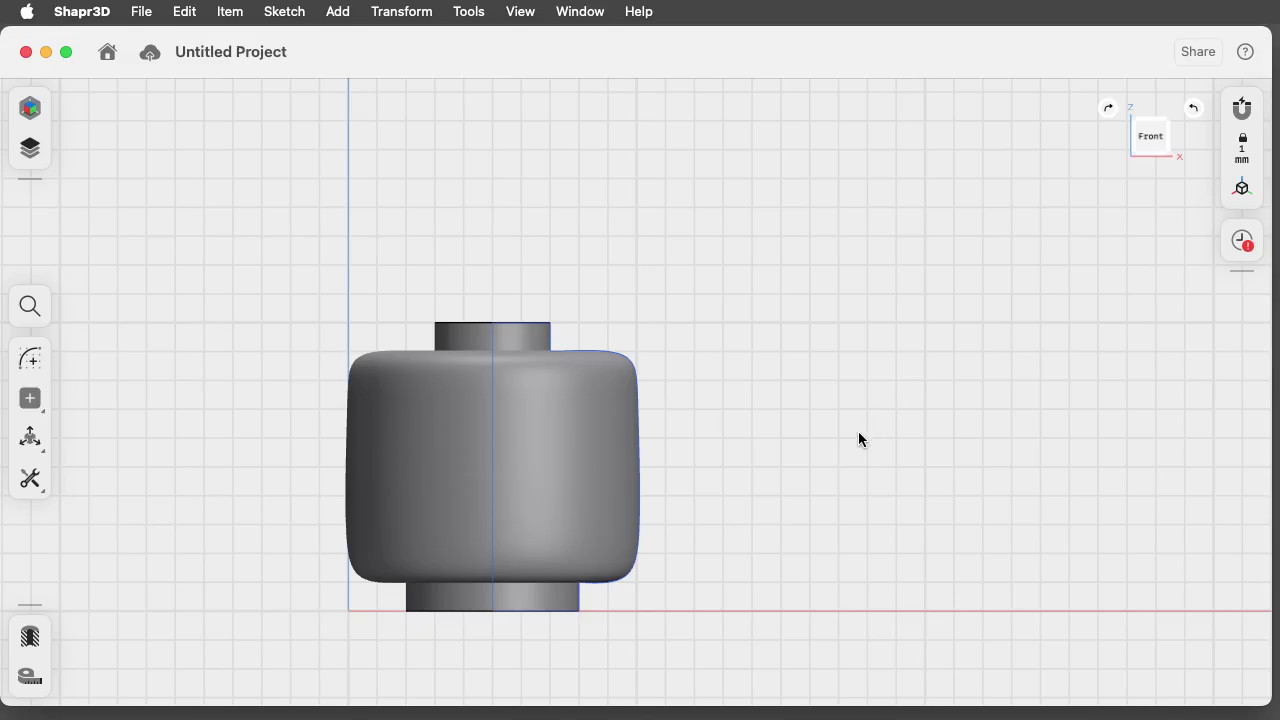
pyautogui.moveTo(1148, 142); pyautogui.dragTo(1142, 212)
pyautogui.click(1150, 131)
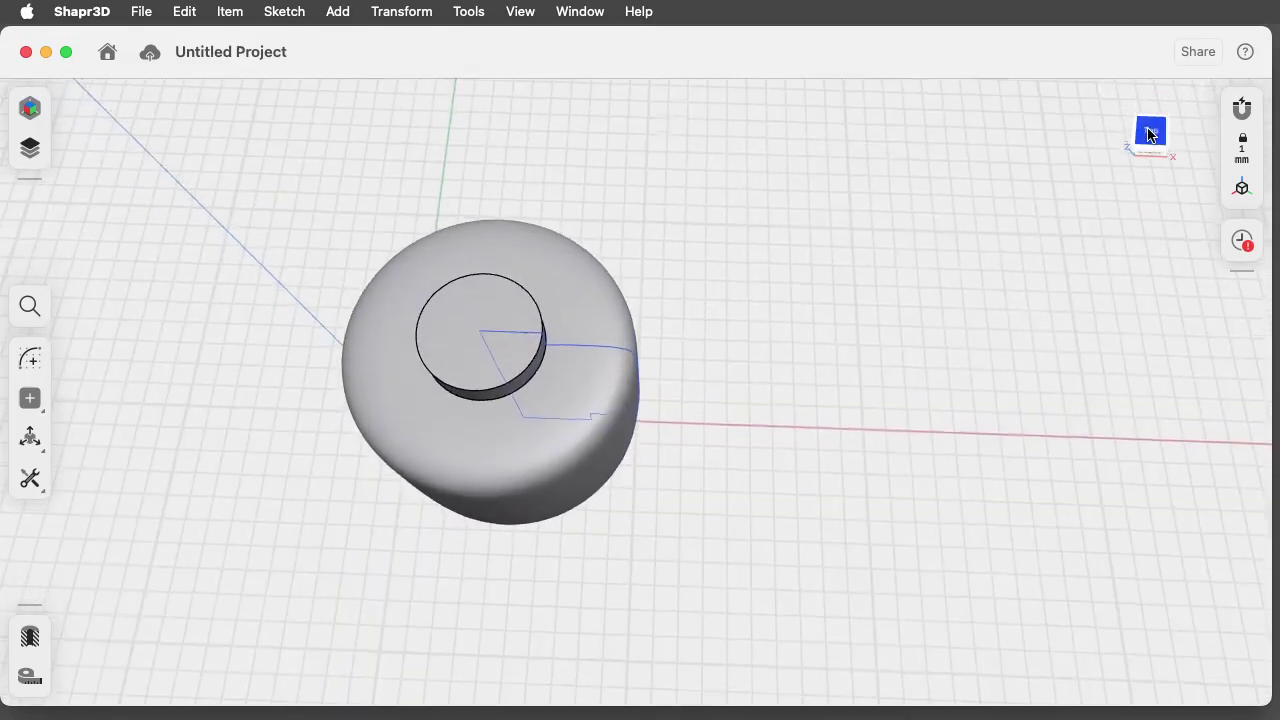
pyautogui.press('l')
pyautogui.scroll(5, 1136, 148)
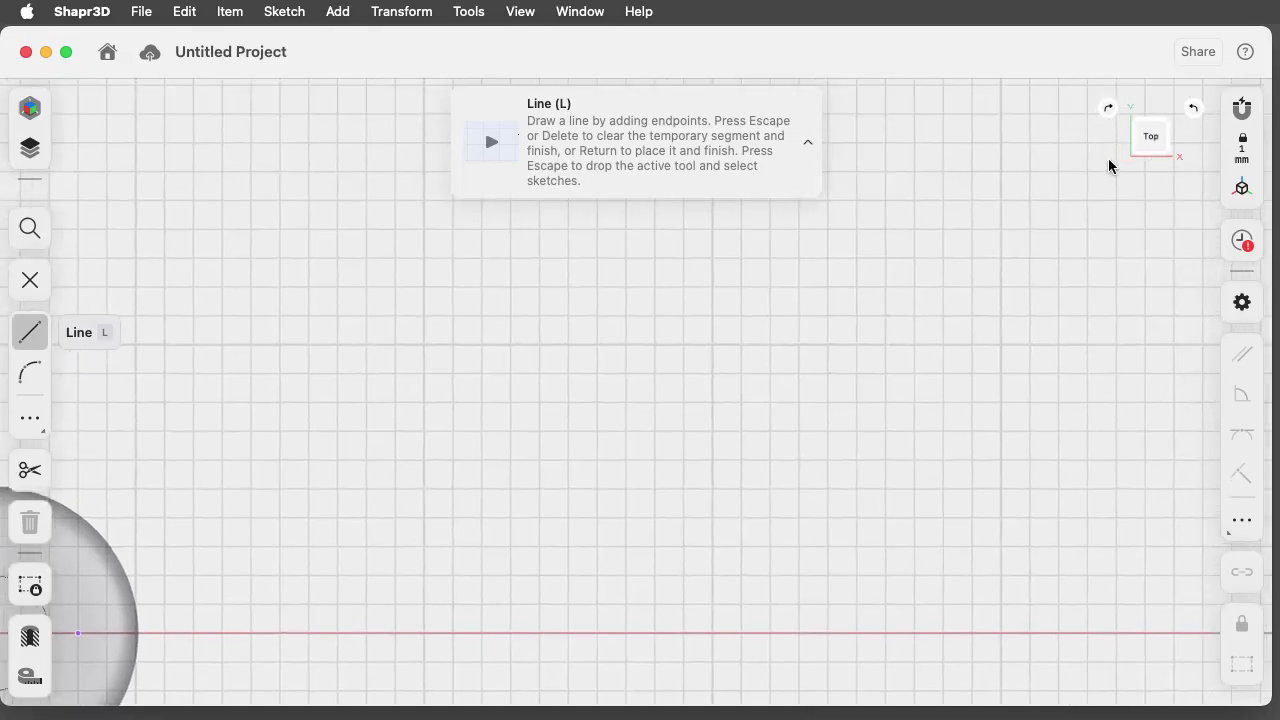
pyautogui.click(1155, 140)
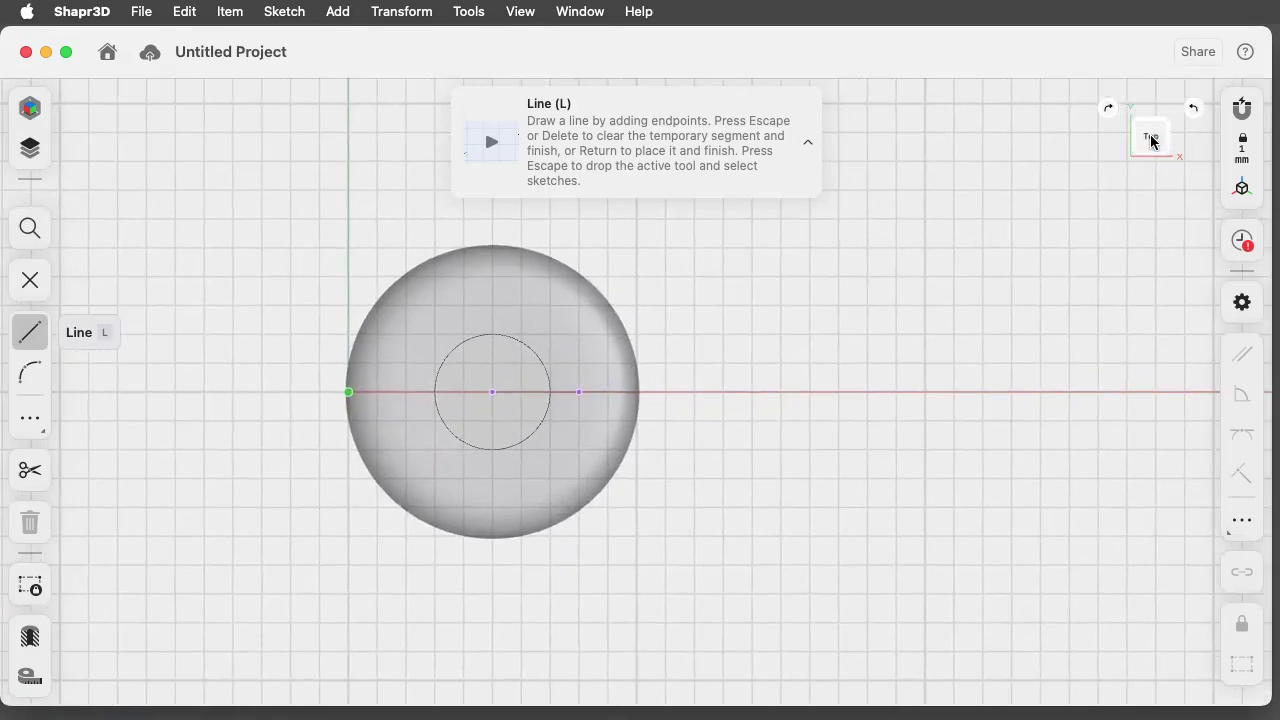
pyautogui.click(30, 280)
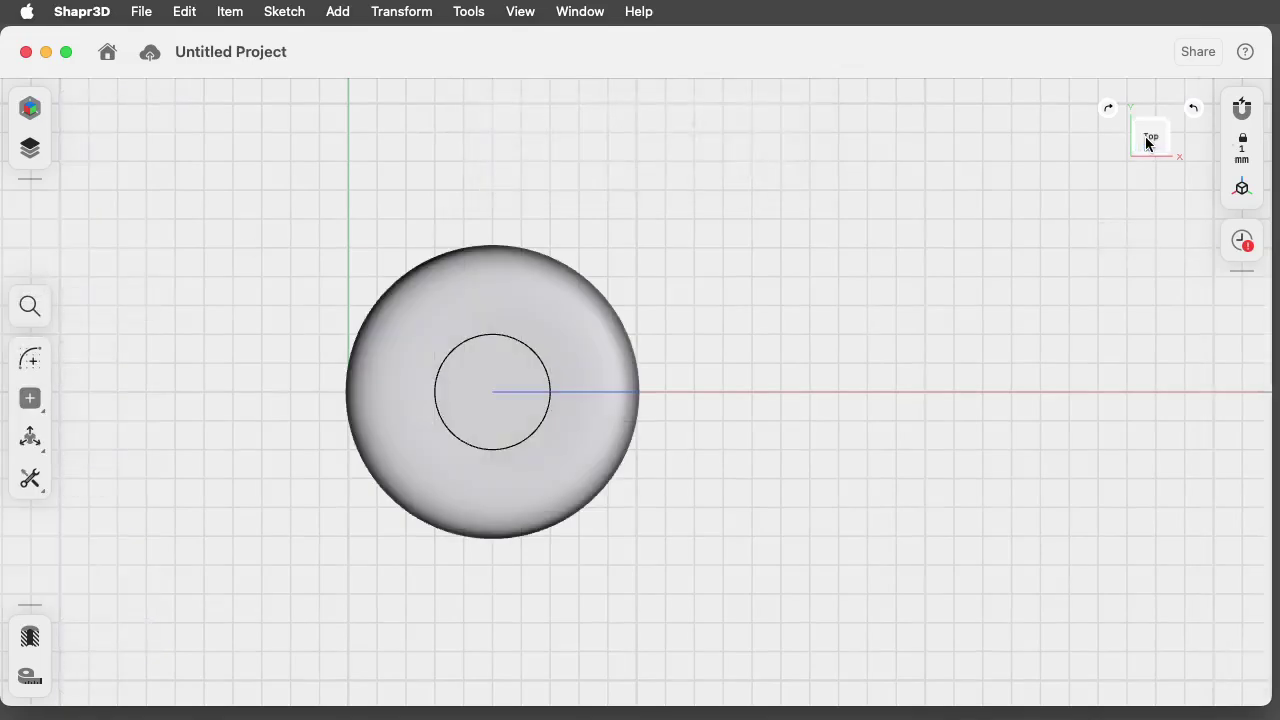
pyautogui.press('l')
pyautogui.scroll(5, 1000, 220)
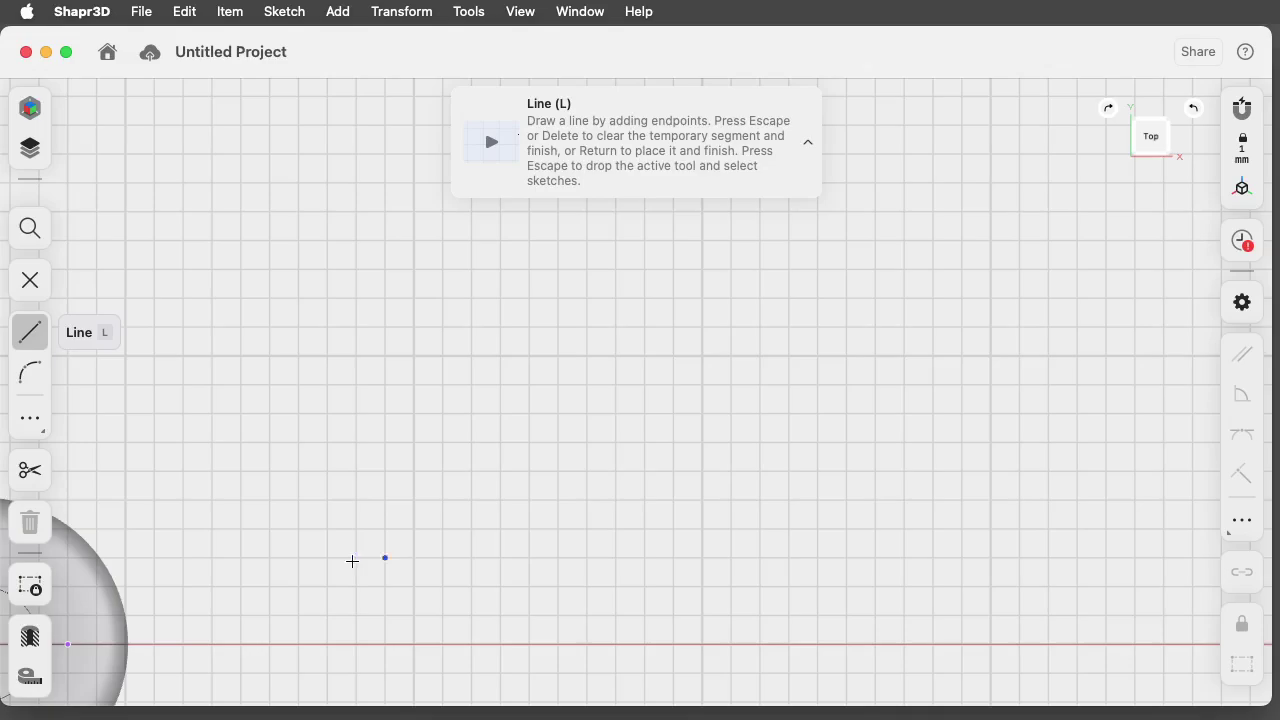
pyautogui.click(30, 280)
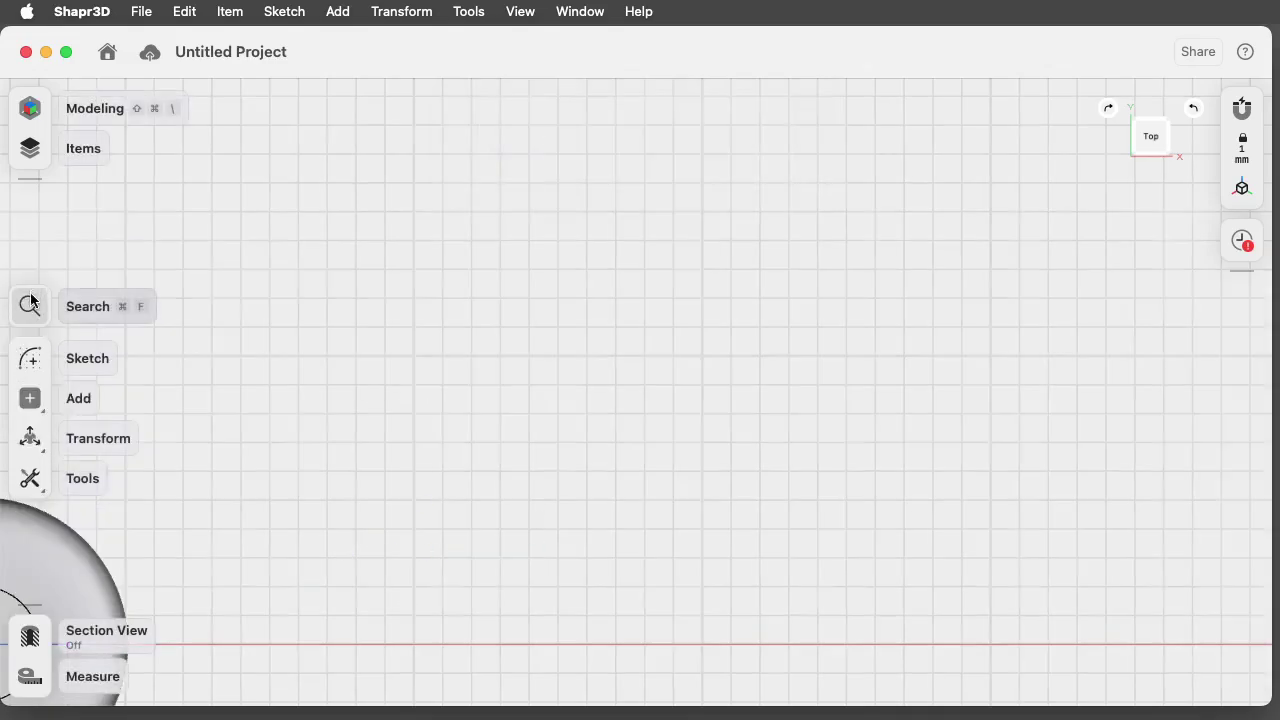
pyautogui.scroll(-3, 423, 584)
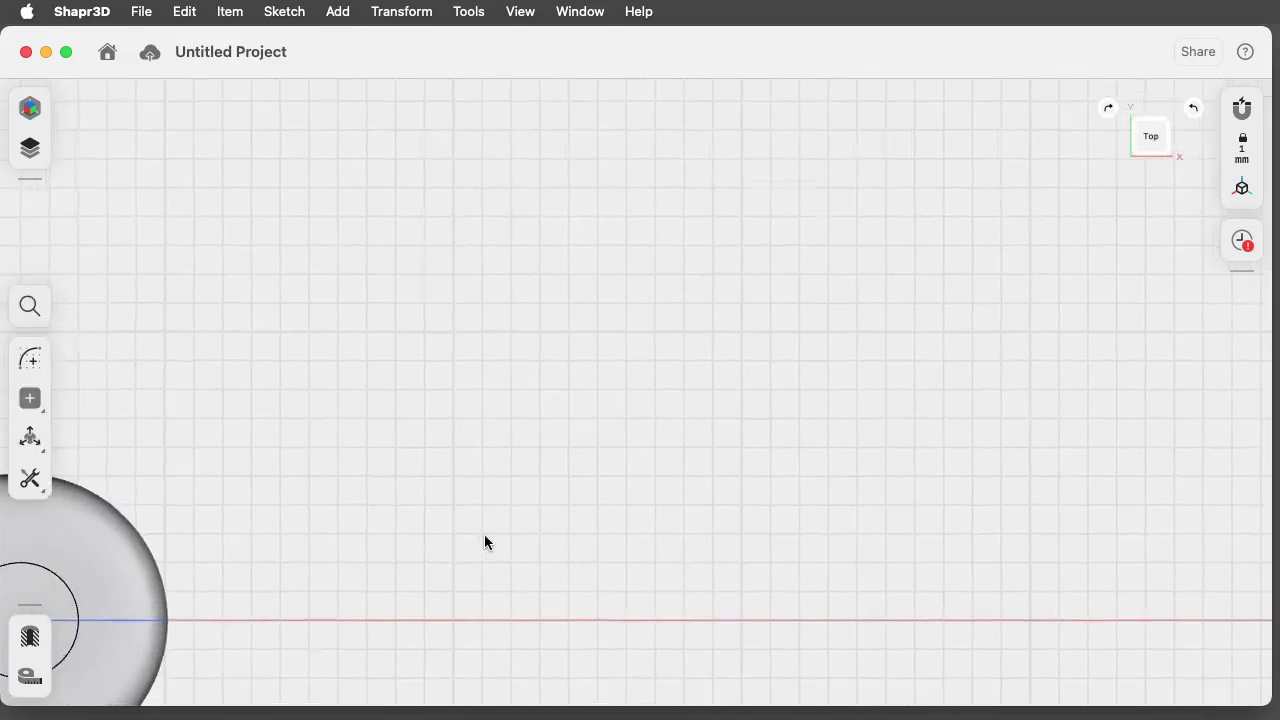
# Sketch a 16 by 8 mm rectangle from lines on the ground plane beside the revolved body, with one long side on the X axis.
pyautogui.click(26, 358)
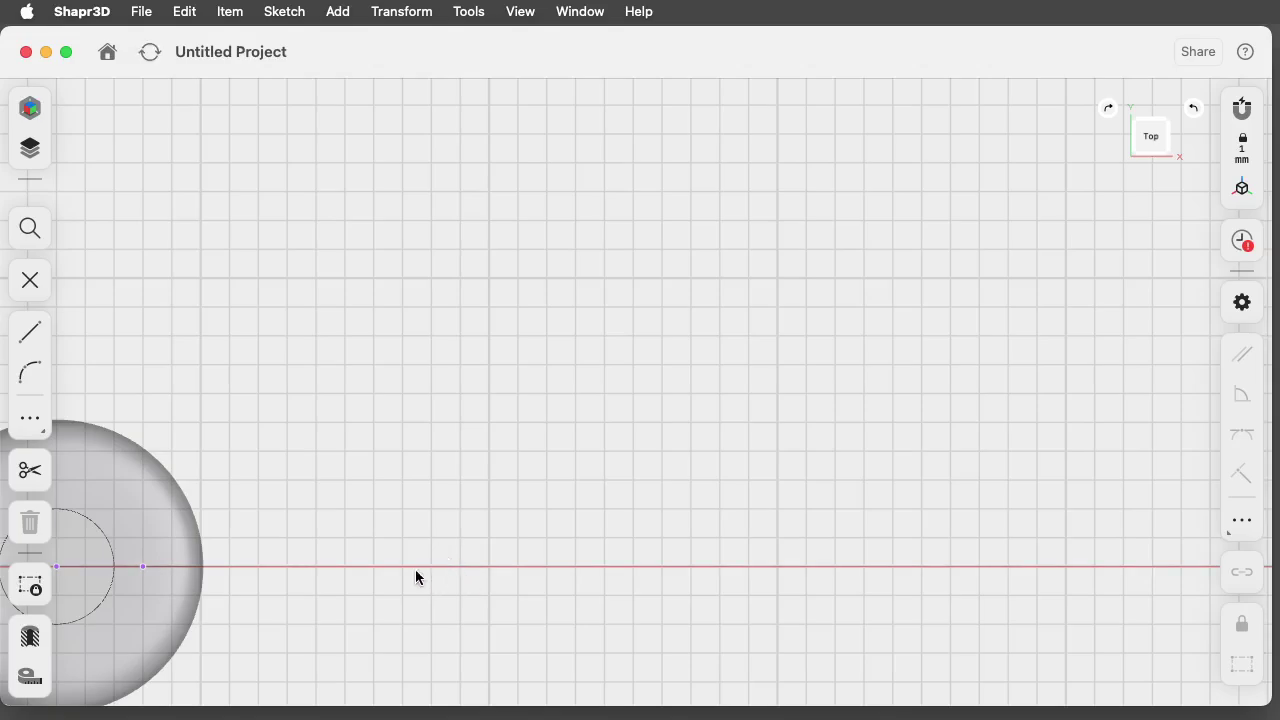
pyautogui.click(30, 334)
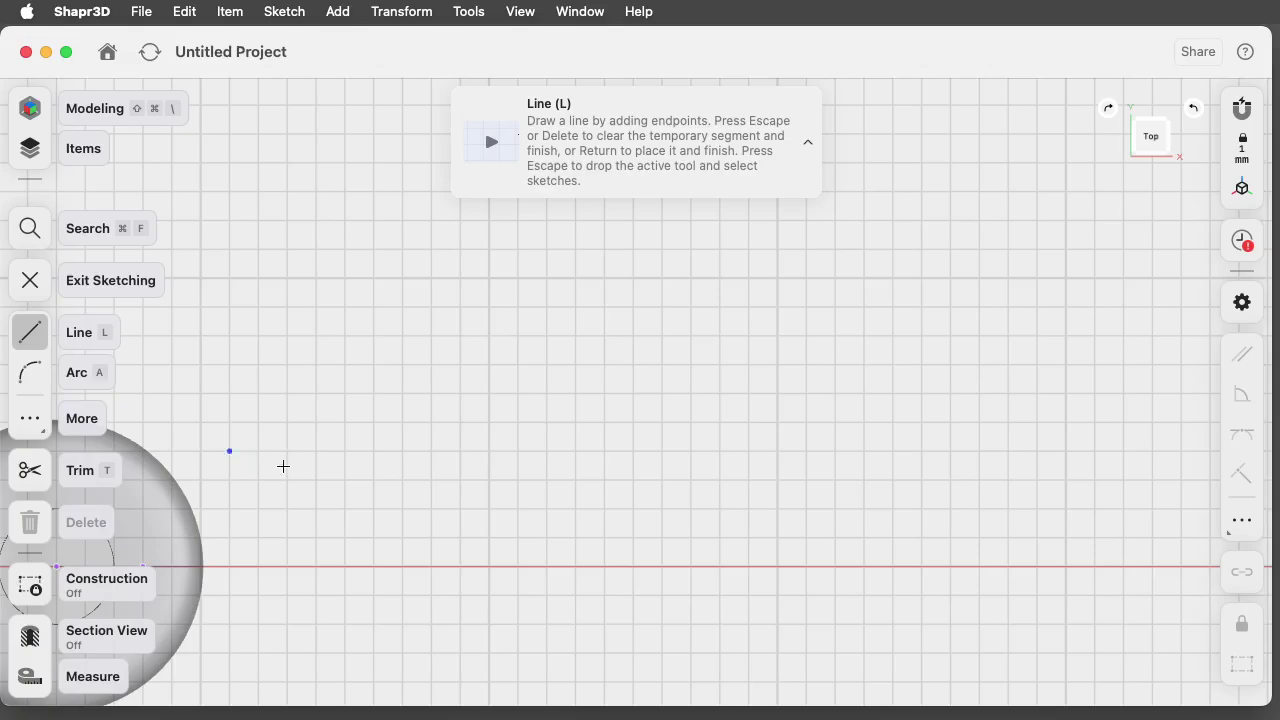
pyautogui.click(488, 566)
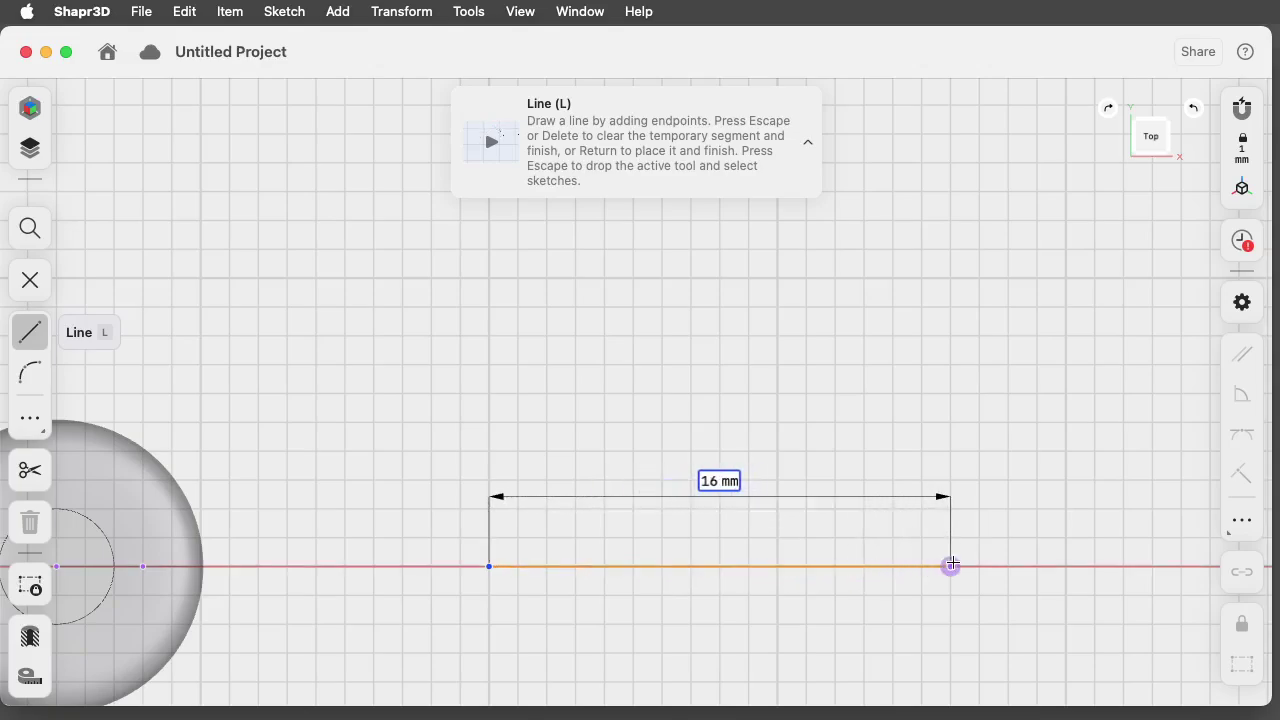
pyautogui.click(951, 566)
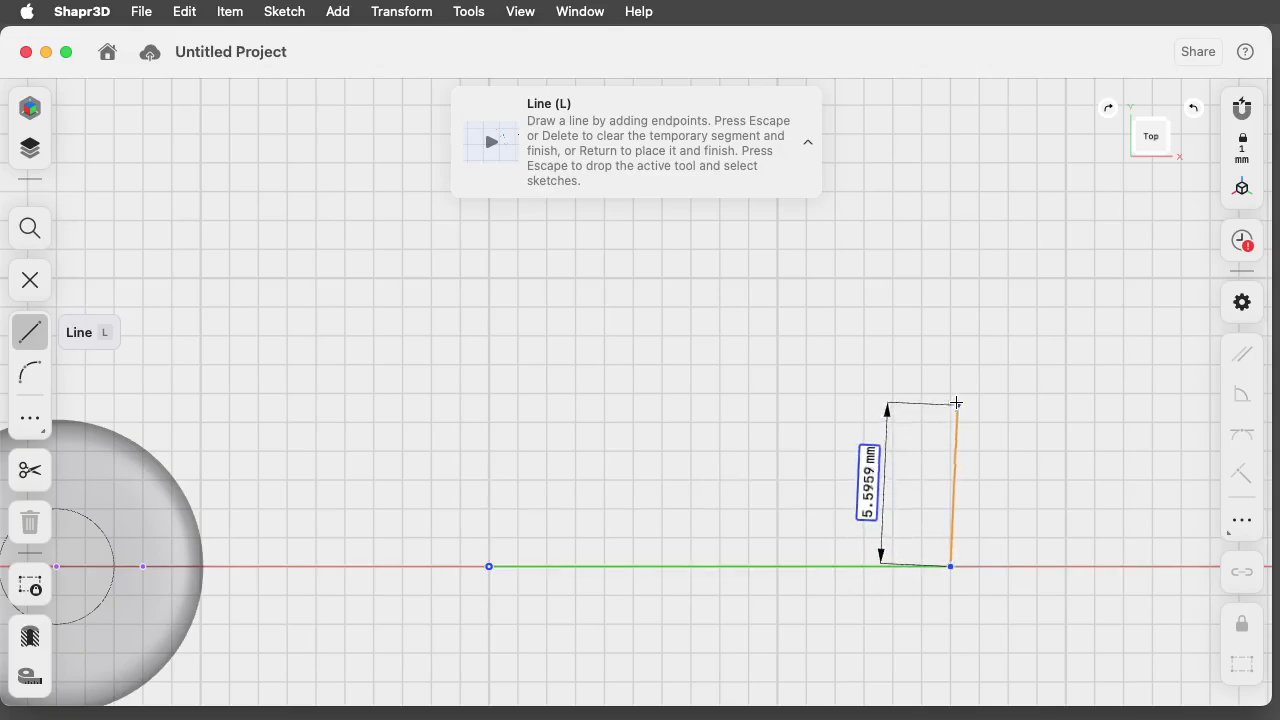
pyautogui.click(952, 334)
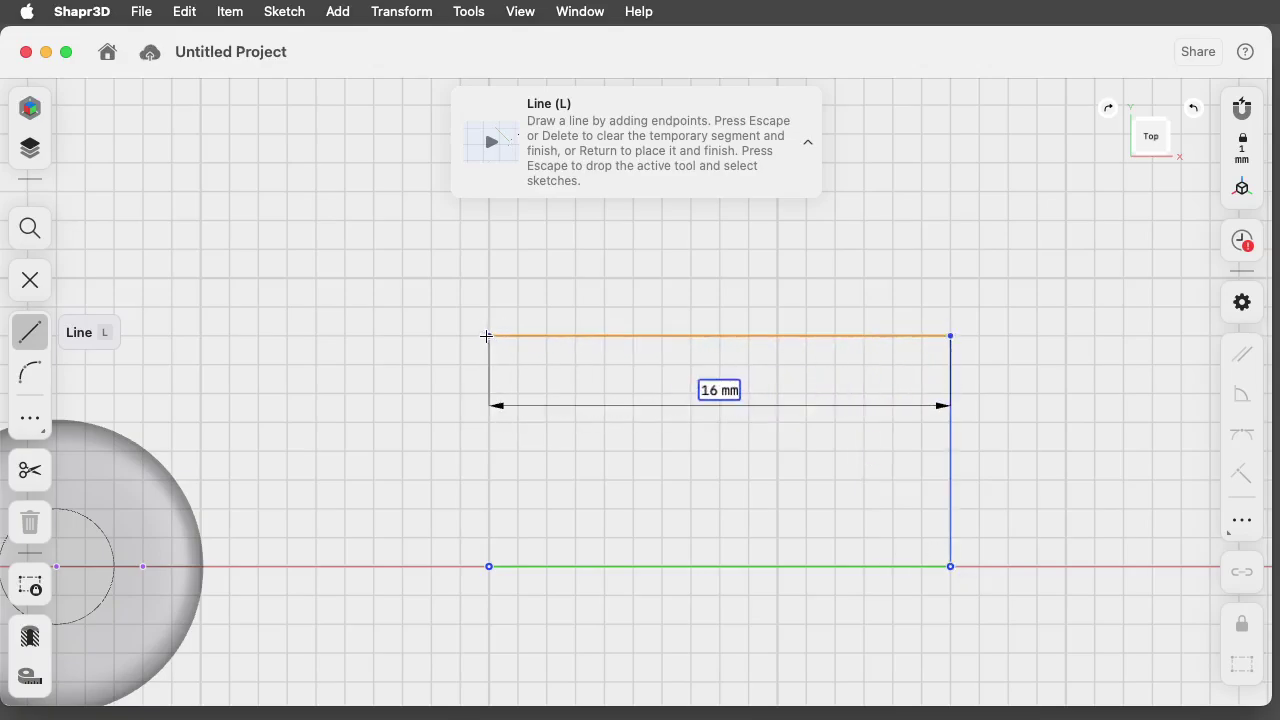
pyautogui.click(487, 336)
pyautogui.click(489, 566)
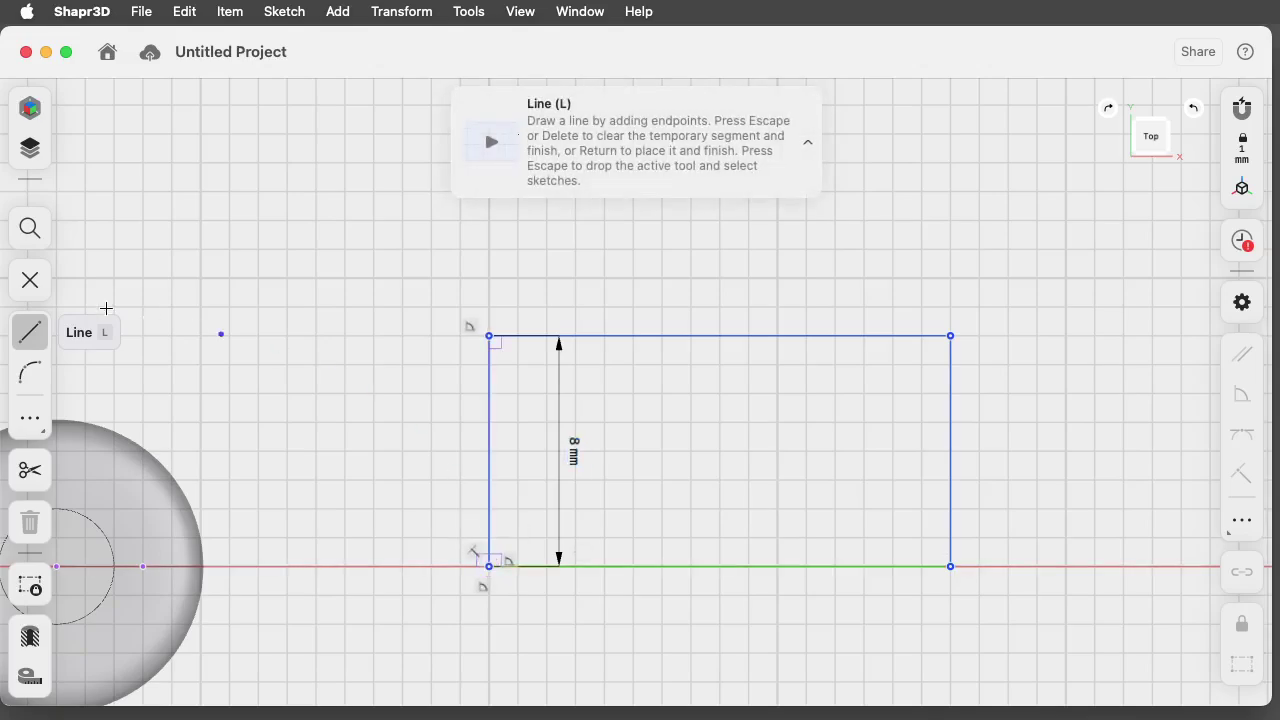
pyautogui.click(95, 281)
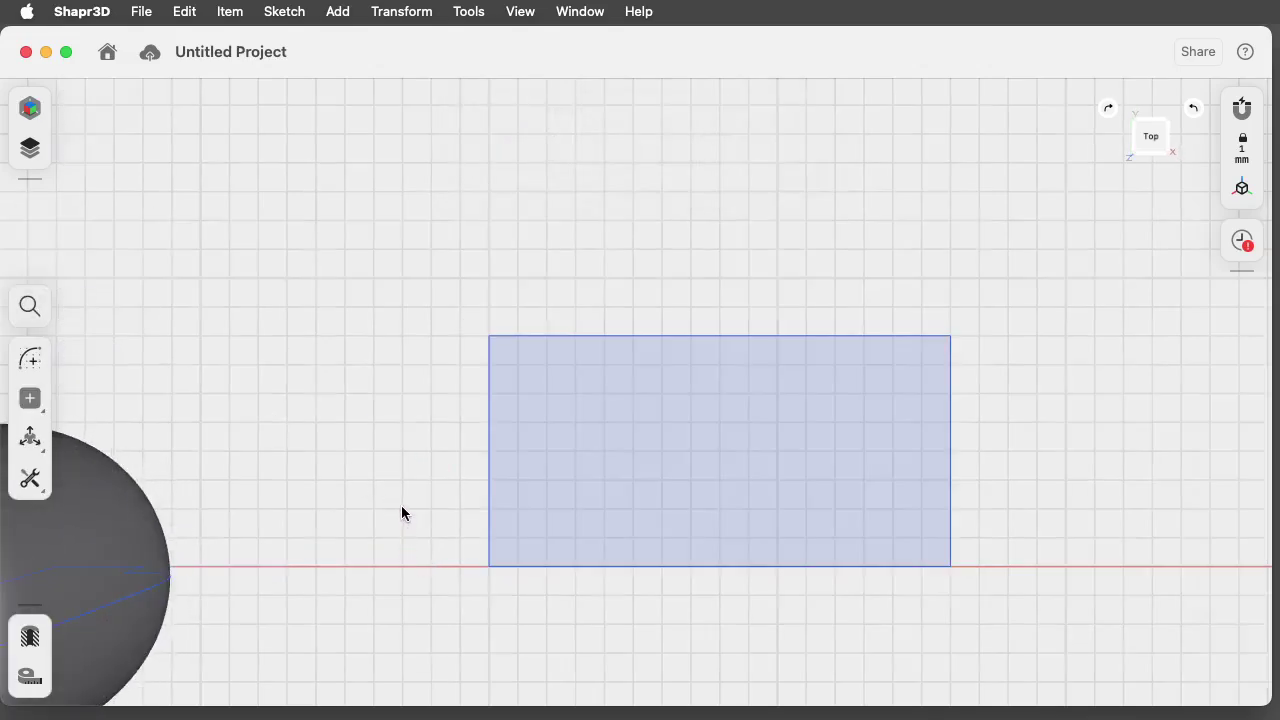
# Sketch a 12 by 7 mm rectangle from lines on the ground plane, centred along the far long side of the 16 mm rectangle with a small gap.
pyautogui.moveTo(401, 513); pyautogui.dragTo(292, 426, button='right')
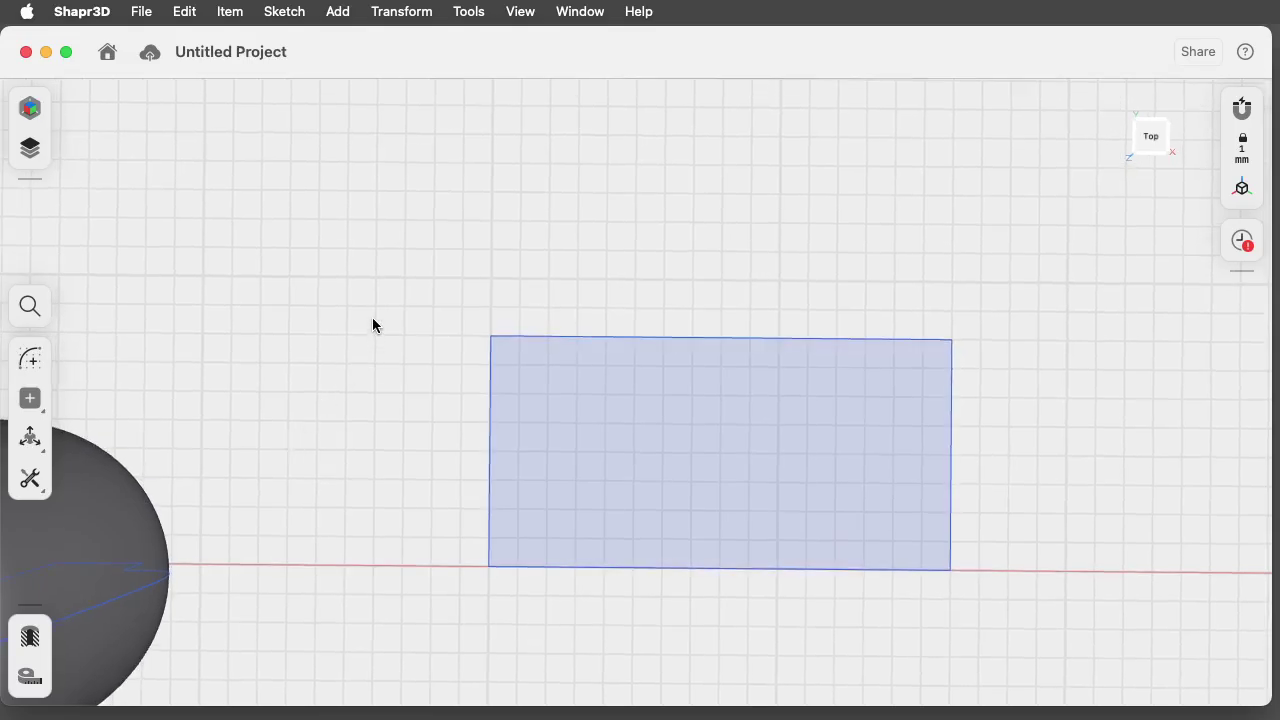
pyautogui.moveTo(391, 272)
pyautogui.mouseDown(button='middle')
pyautogui.moveTo(332, 404)
pyautogui.moveTo(333, 333)
pyautogui.mouseUp(button='middle')
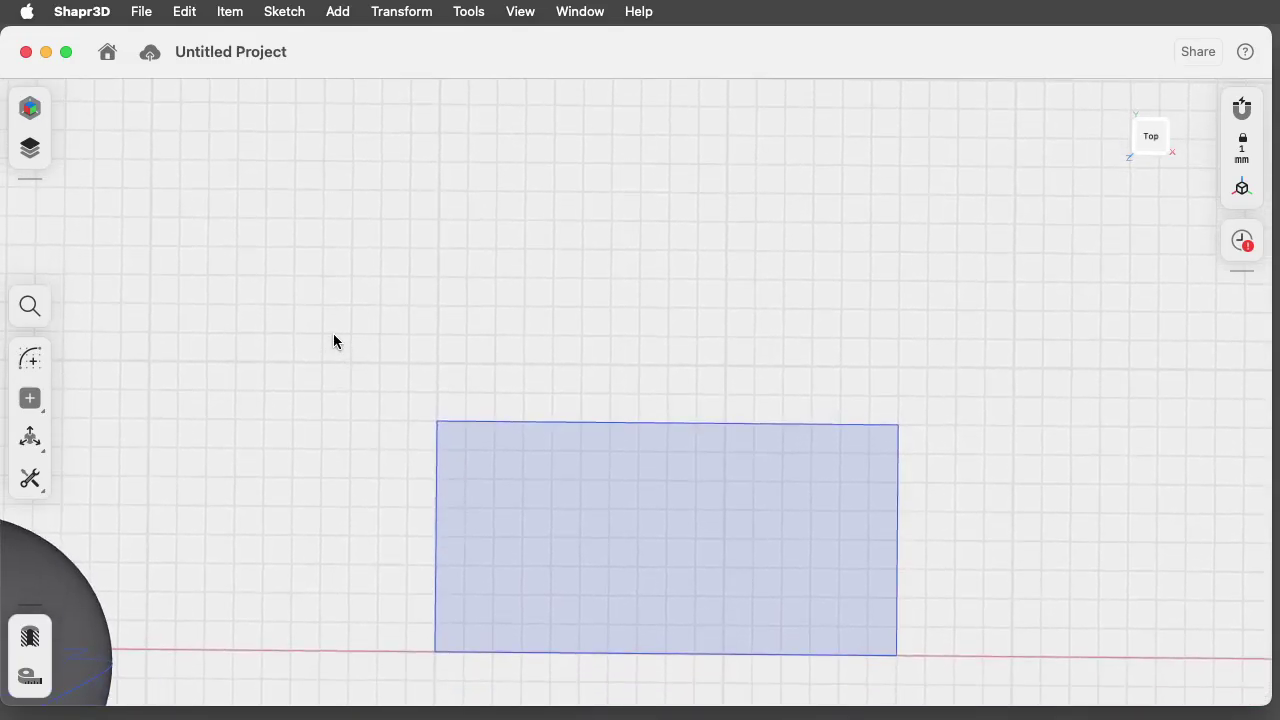
pyautogui.click(29, 358)
pyautogui.click(30, 334)
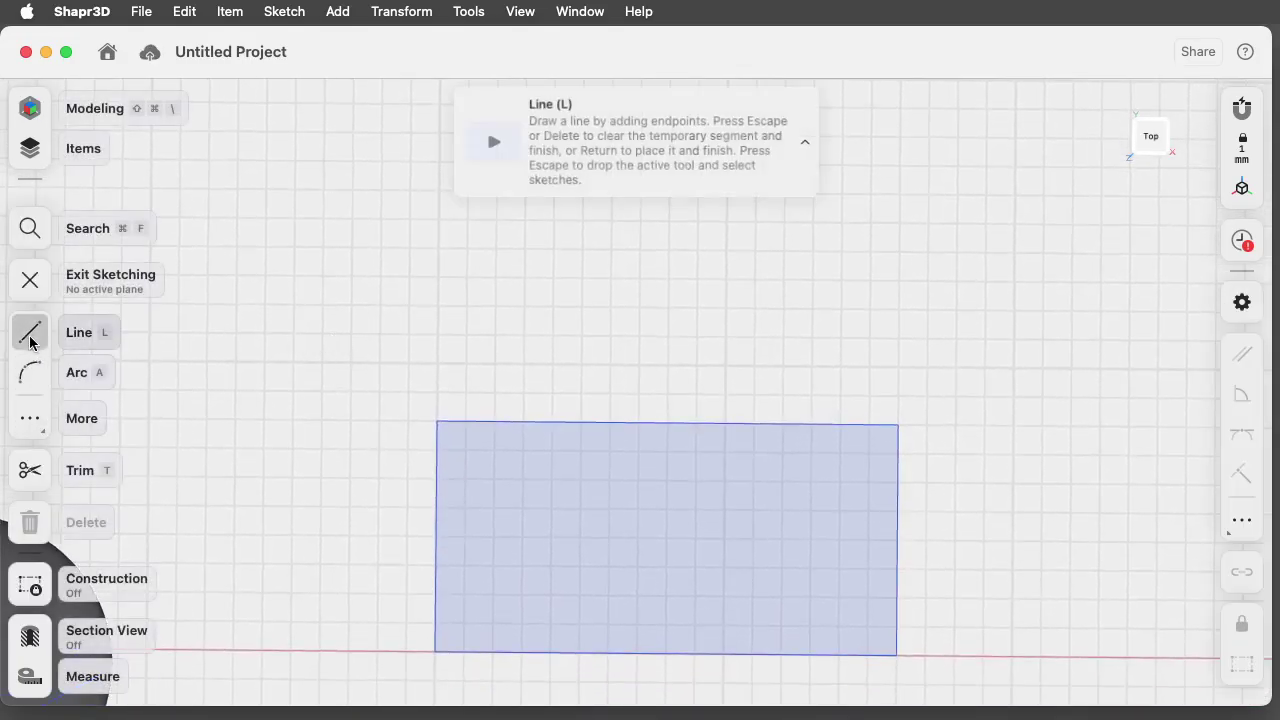
pyautogui.click(495, 335)
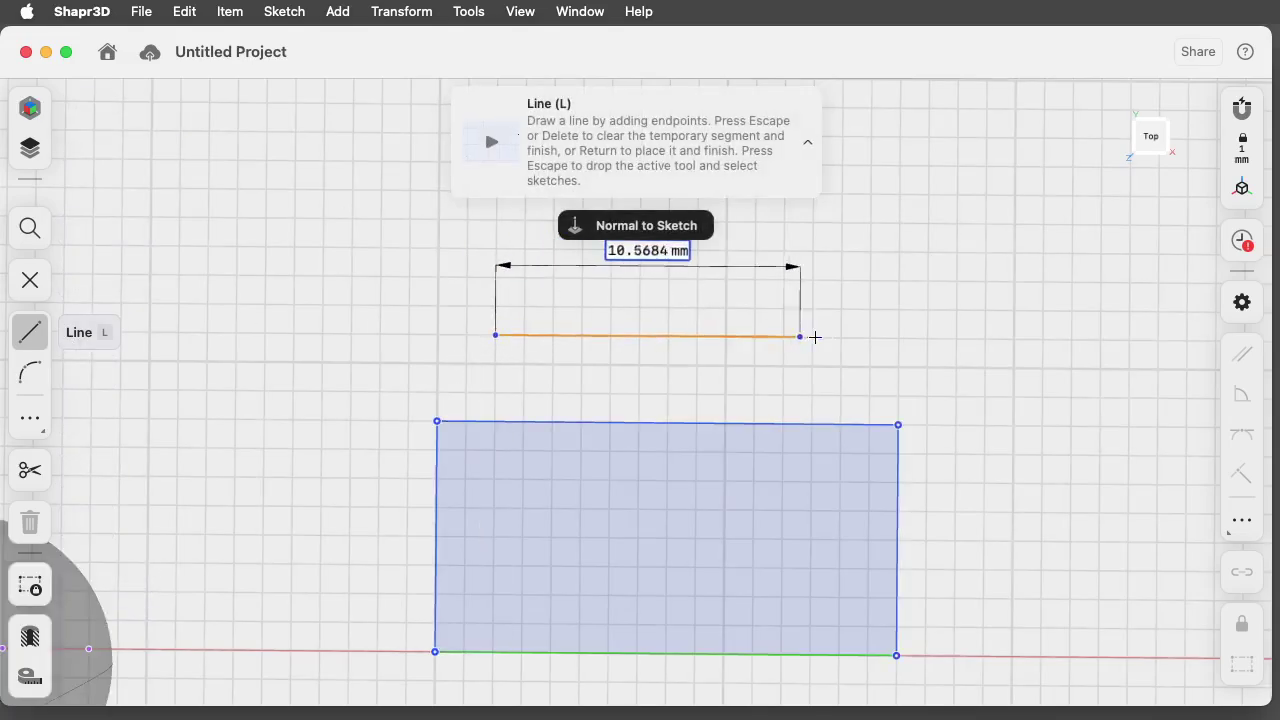
pyautogui.click(838, 338)
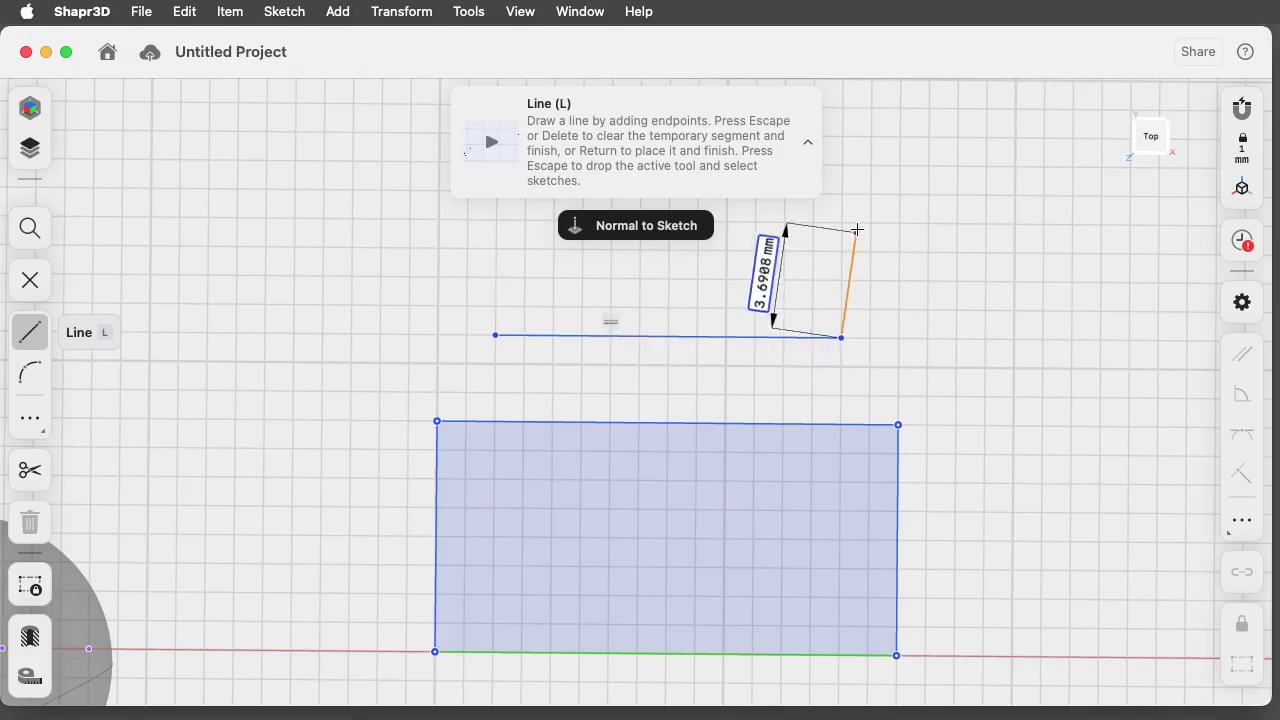
pyautogui.click(841, 138)
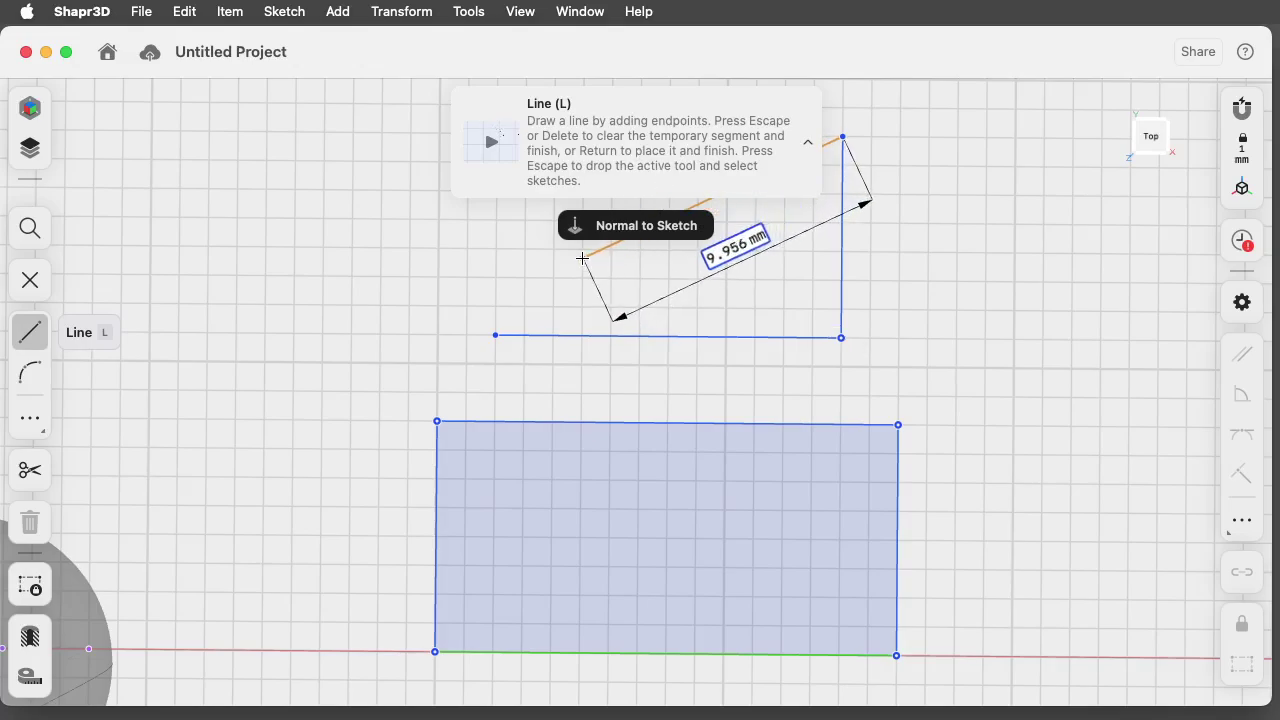
pyautogui.moveTo(582, 258); pyautogui.dragTo(534, 433, button='middle')
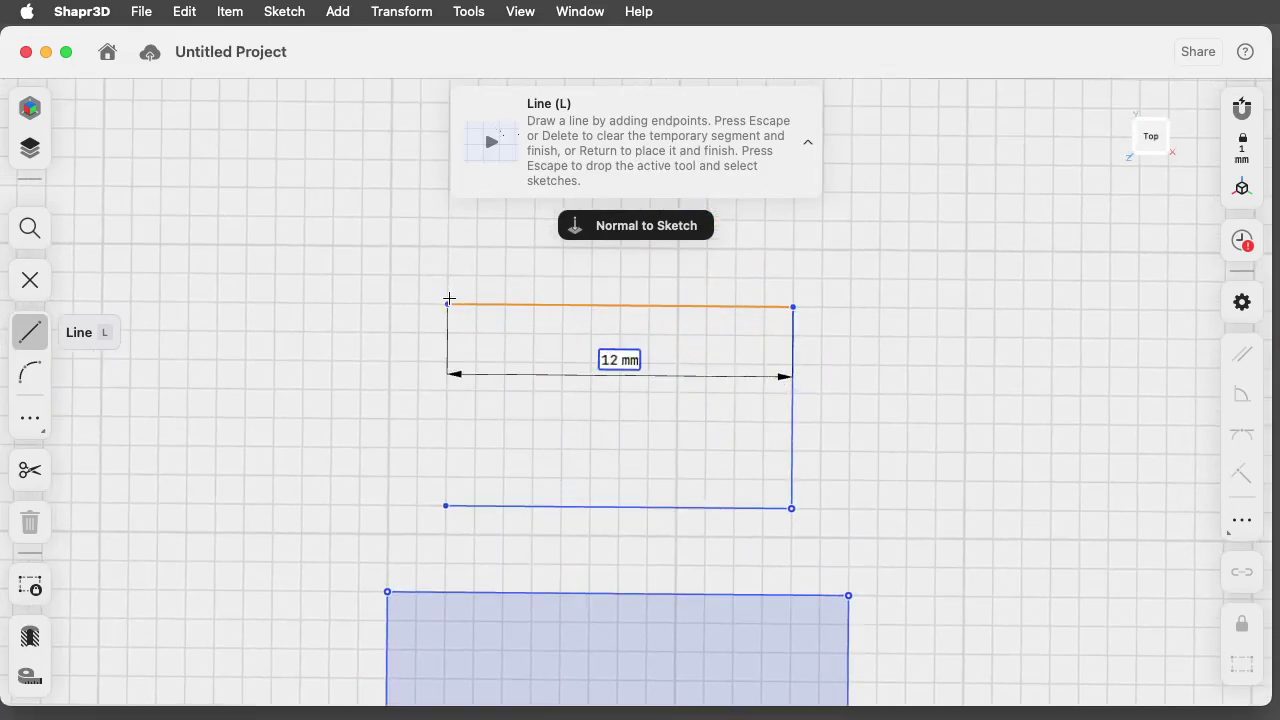
pyautogui.click(448, 305)
pyautogui.click(445, 505)
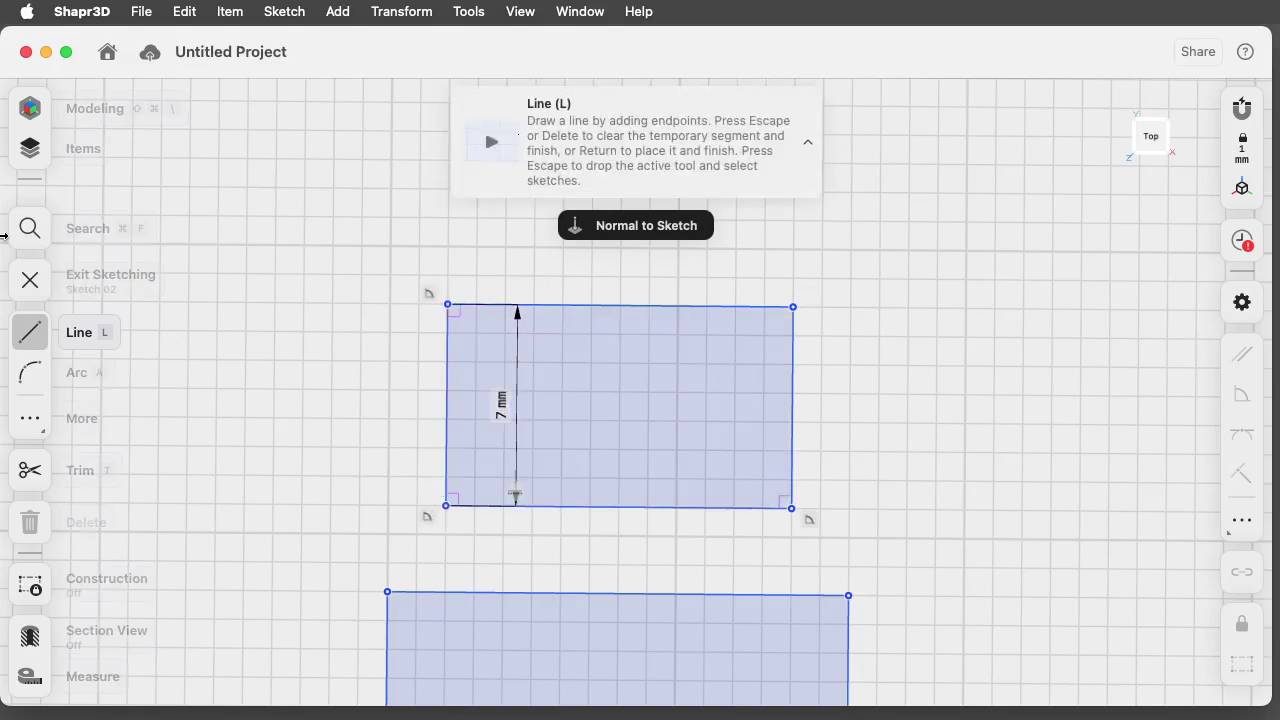
pyautogui.click(30, 281)
# Move the smaller rectangle 1.4 mm vertically off the ground plane.
pyautogui.moveTo(343, 475)
pyautogui.mouseDown(button='right')
pyautogui.moveTo(357, 366)
pyautogui.moveTo(365, 388)
pyautogui.moveTo(406, 403)
pyautogui.moveTo(480, 389)
pyautogui.moveTo(443, 402)
pyautogui.mouseUp(button='right')
pyautogui.click(445, 432)
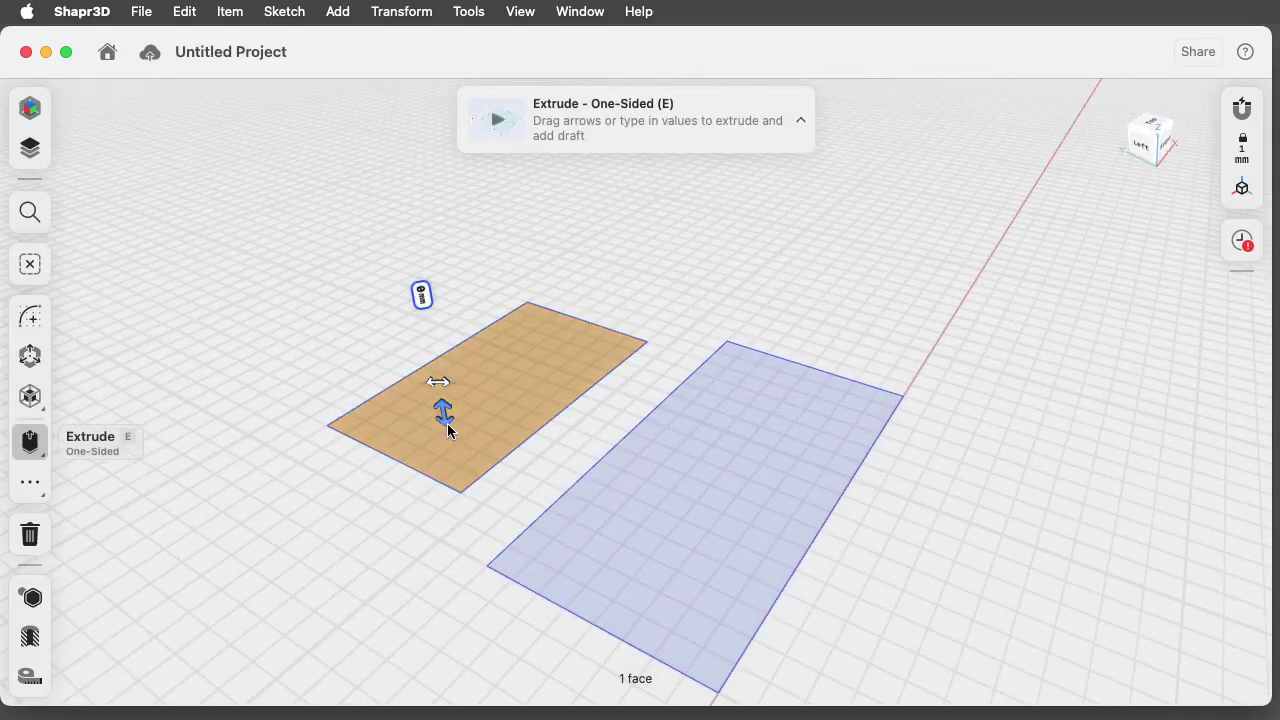
pyautogui.click(28, 359)
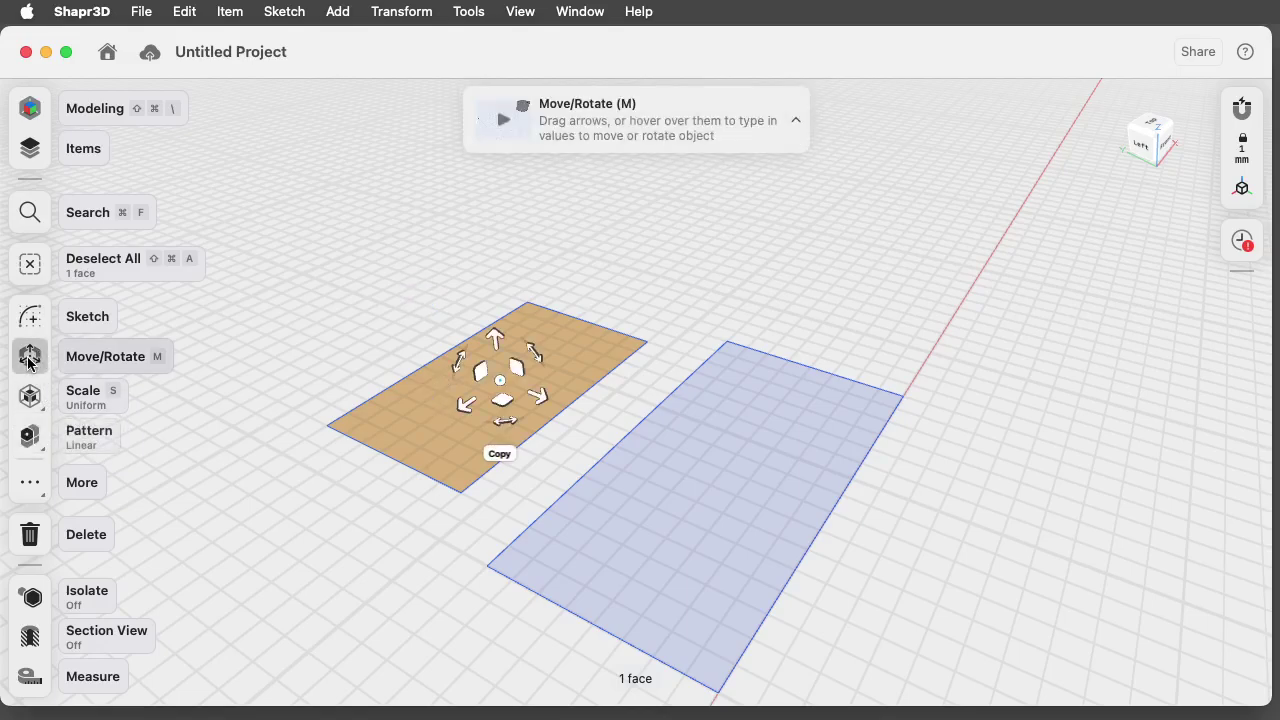
pyautogui.moveTo(492, 336)
pyautogui.mouseDown()
pyautogui.moveTo(488, 220)
pyautogui.moveTo(505, 170)
pyautogui.moveTo(500, 313)
pyautogui.mouseUp()
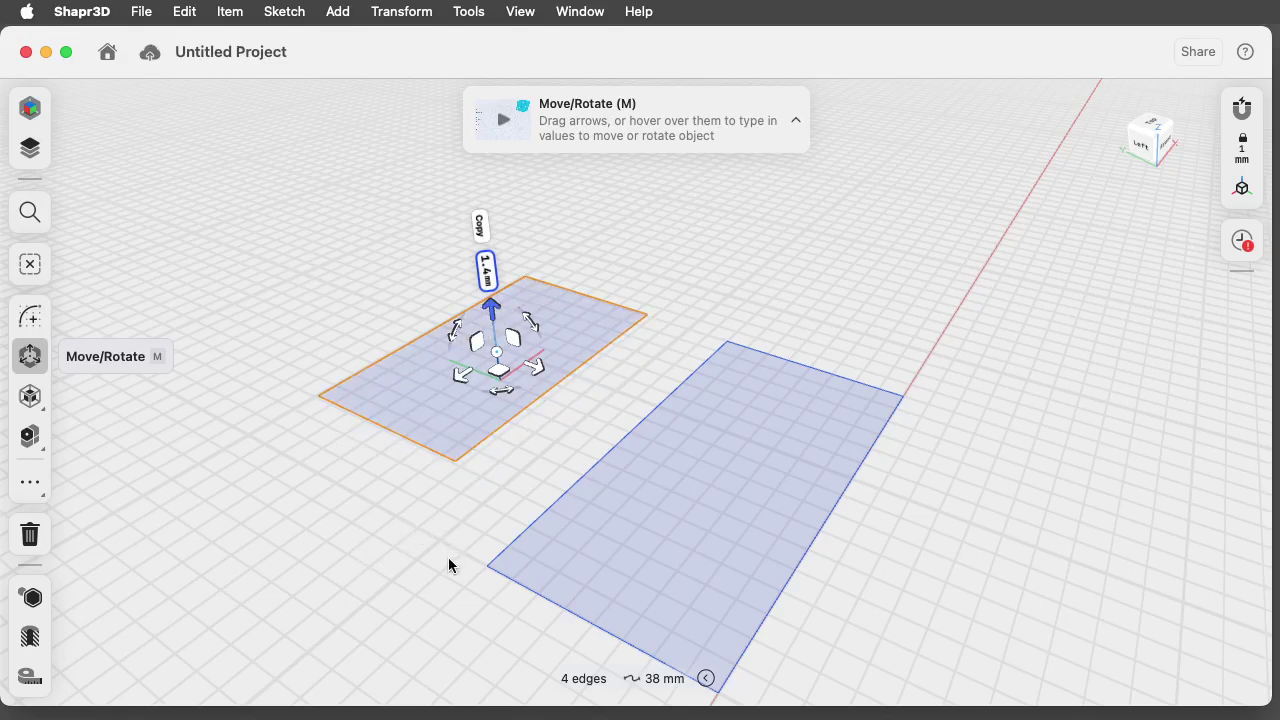
pyautogui.click(1163, 141)
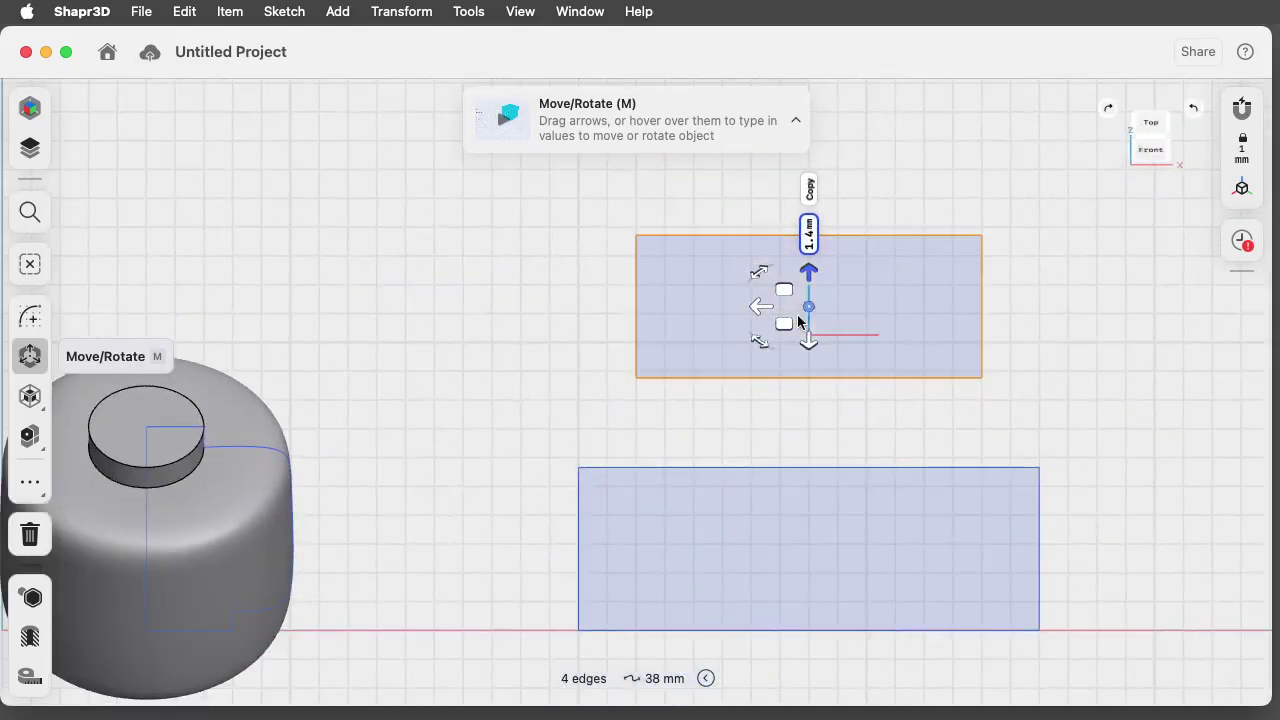
pyautogui.click(620, 432)
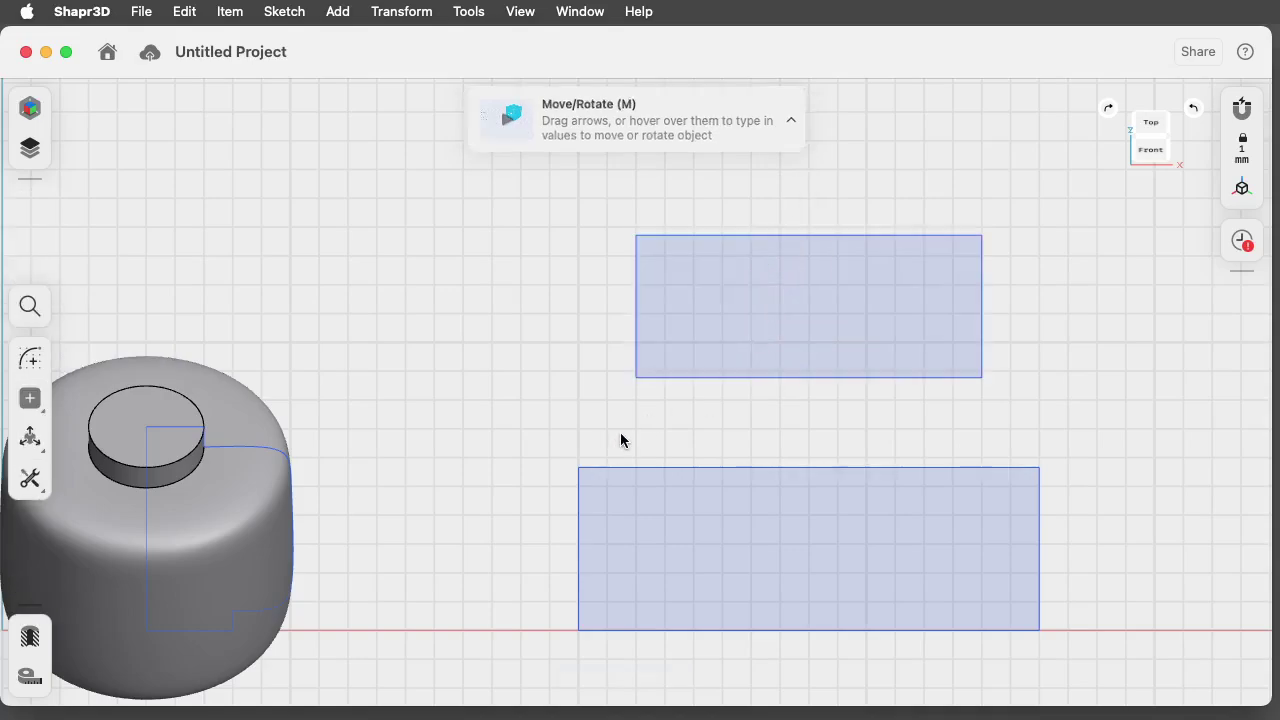
pyautogui.click(770, 313)
pyautogui.press('e')
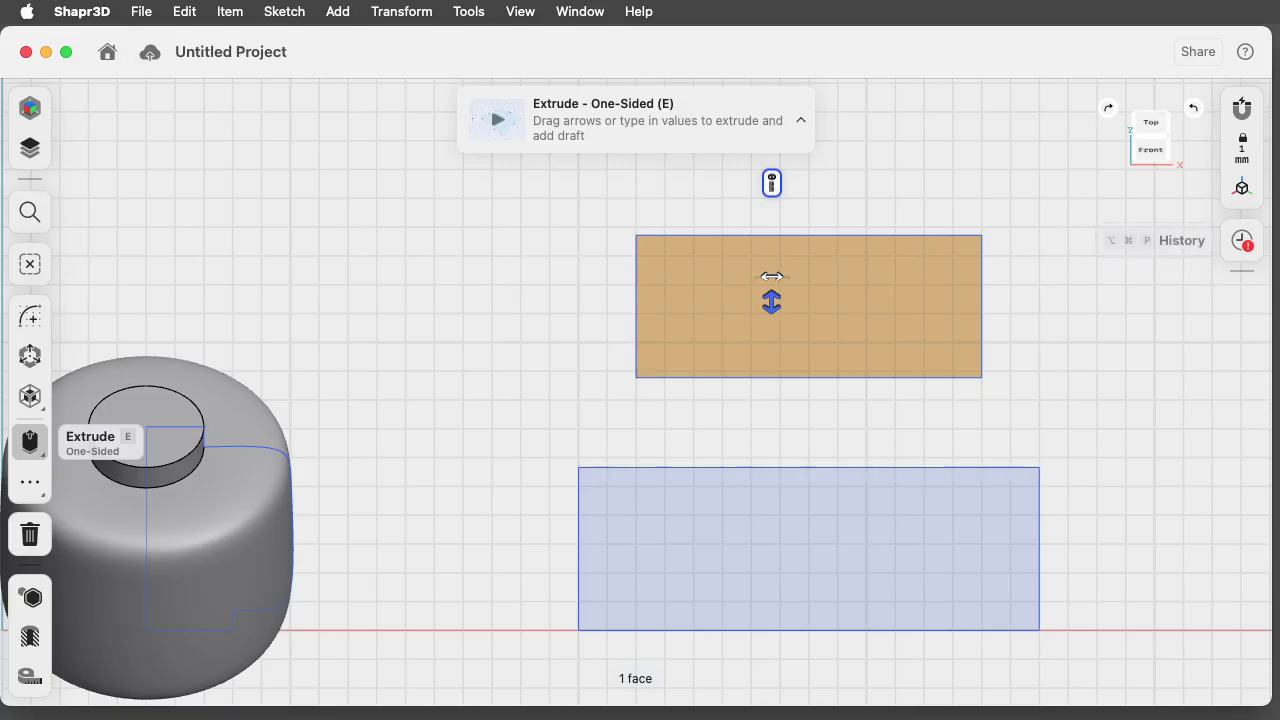
pyautogui.click(1158, 126)
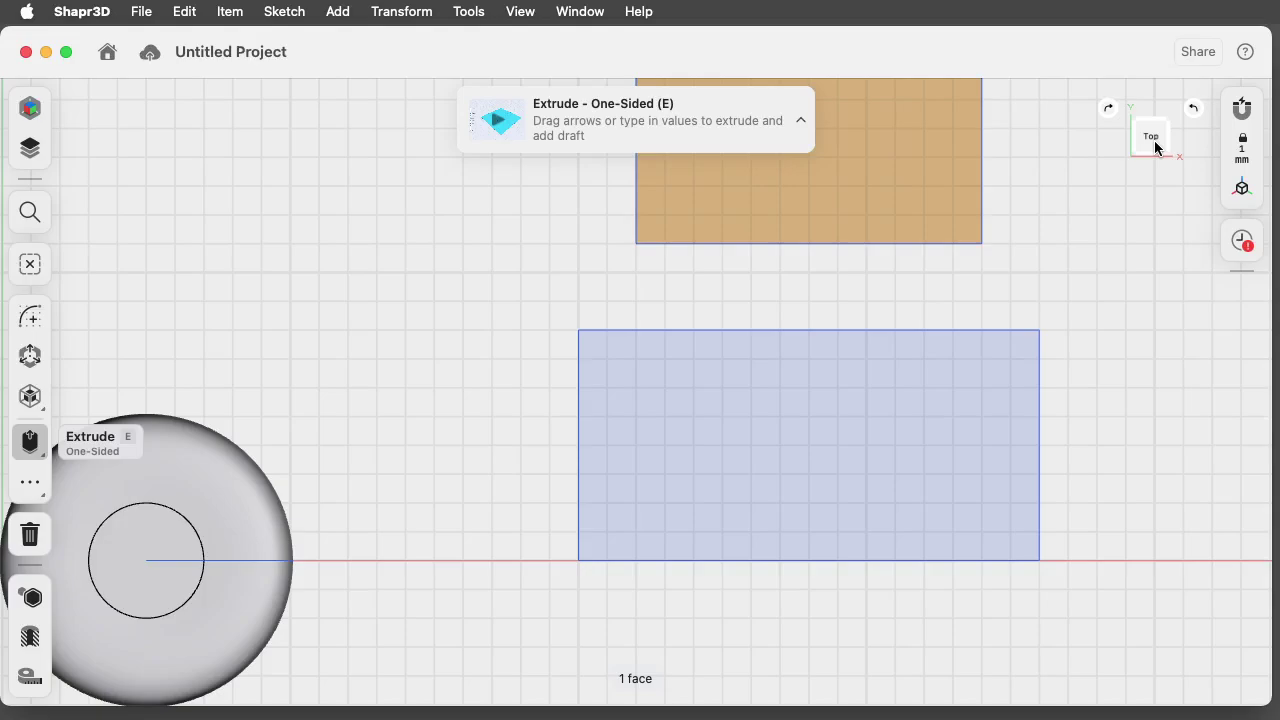
pyautogui.click(80, 268)
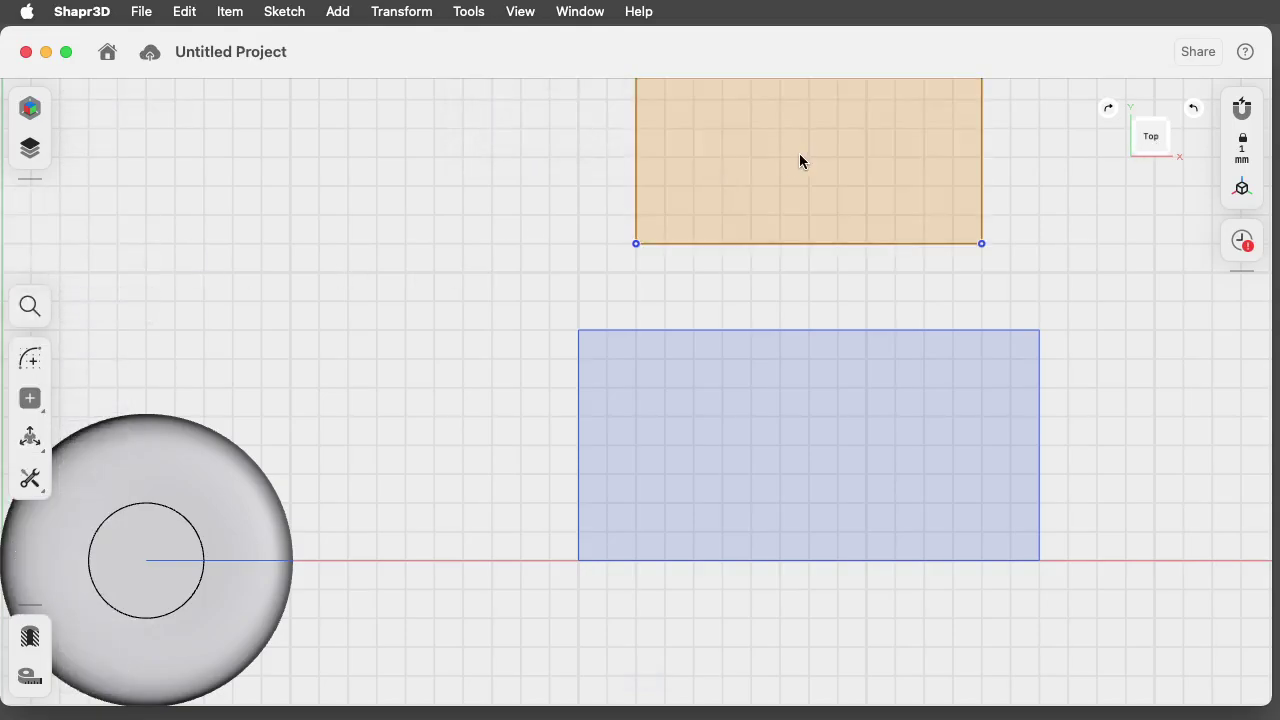
# Move the smaller rectangle -10.5 mm along the Y axis so it lies within the outline of the larger rectangle.
pyautogui.click(785, 186)
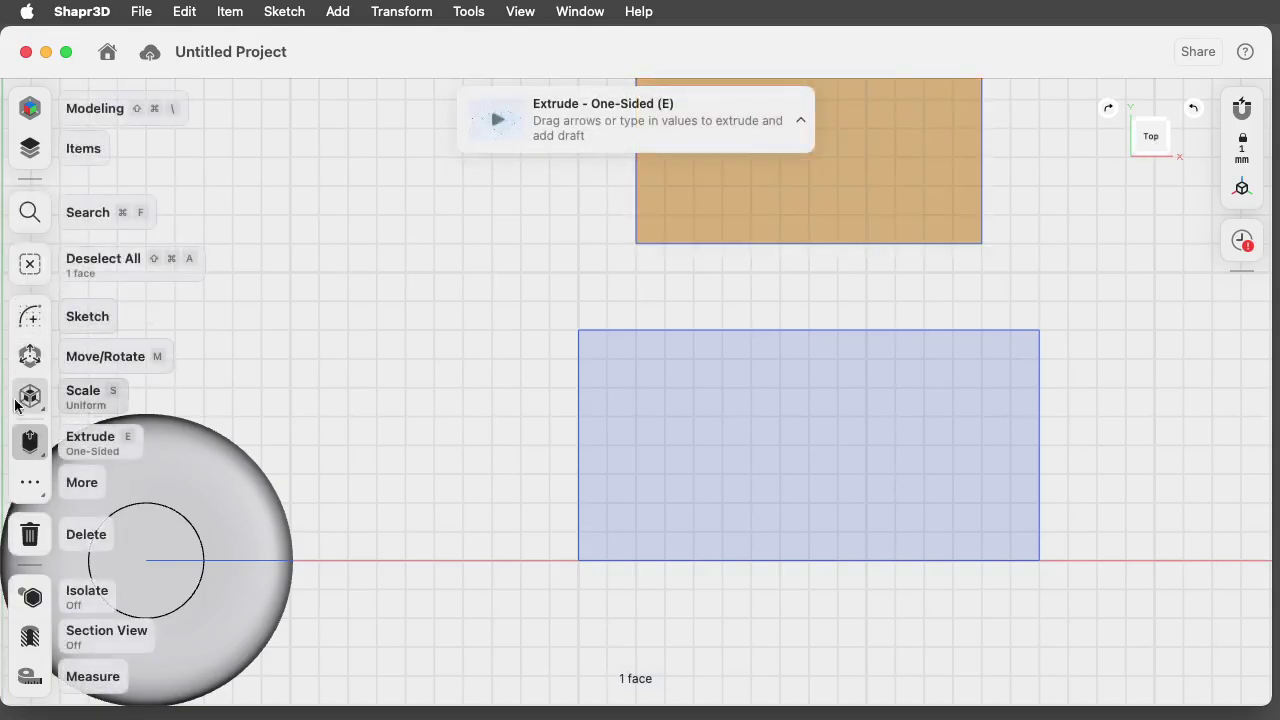
pyautogui.click(30, 357)
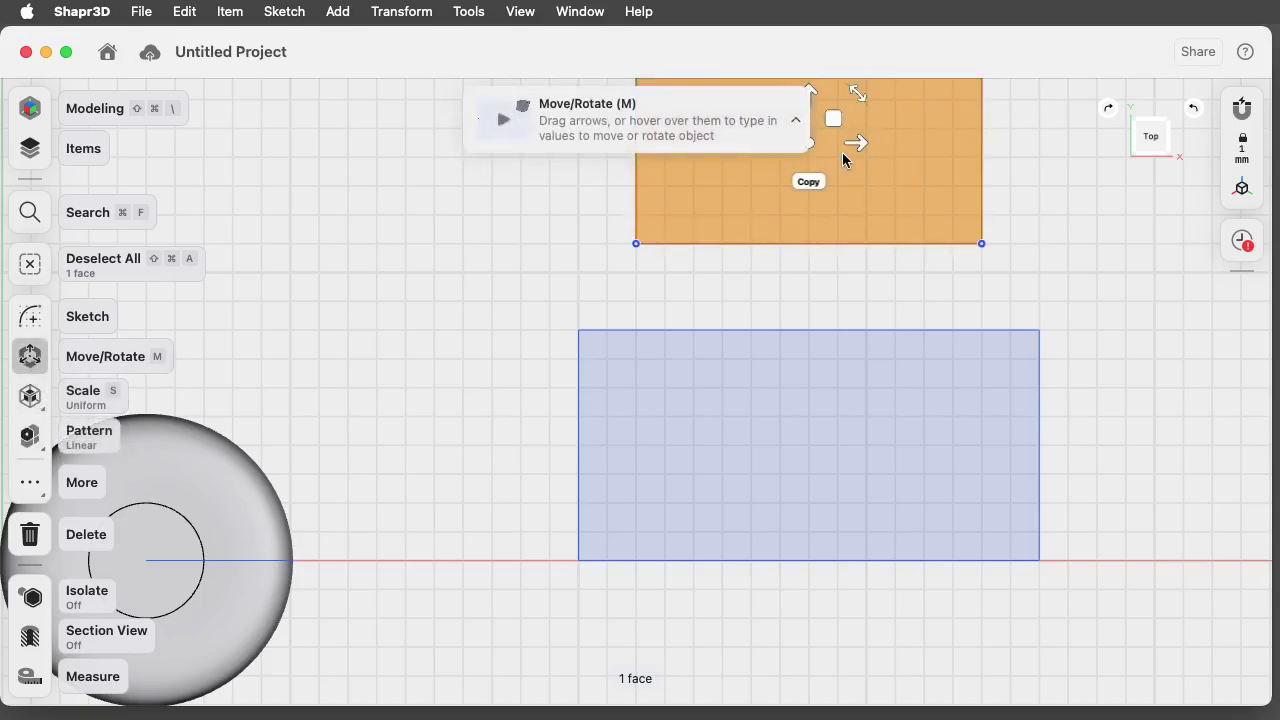
pyautogui.moveTo(561, 247); pyautogui.dragTo(498, 303, button='middle')
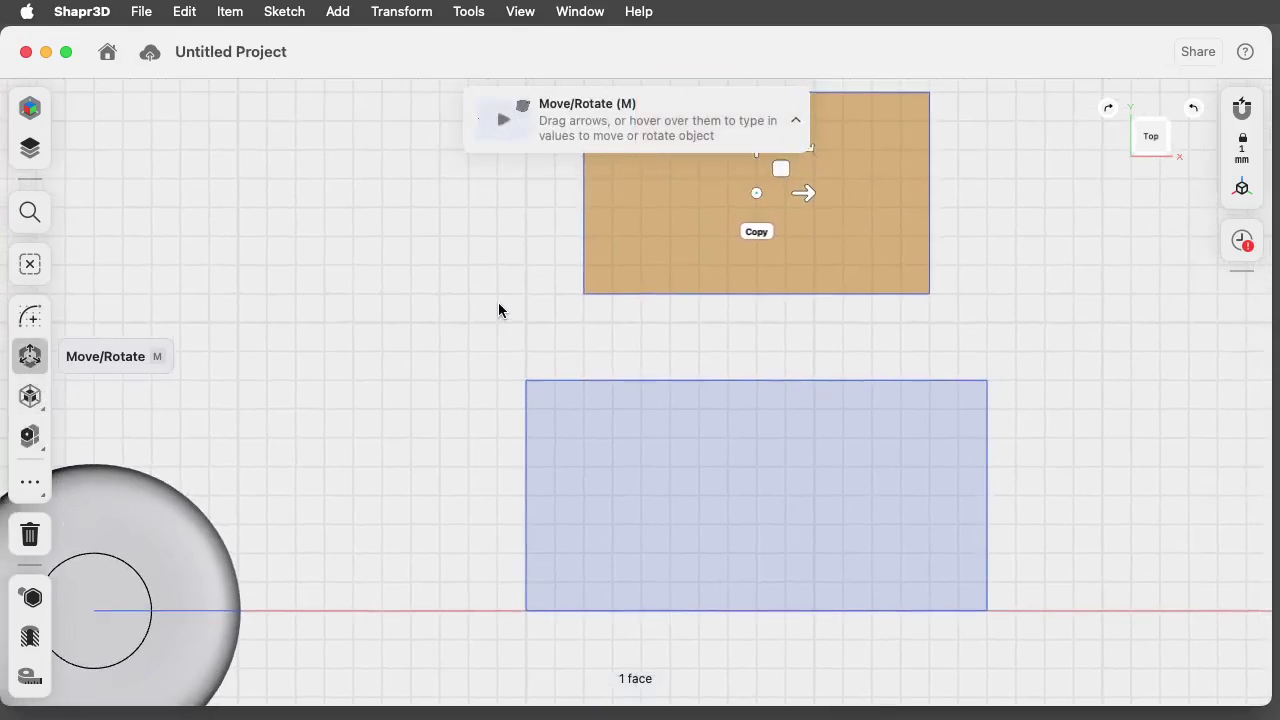
pyautogui.click(796, 123)
pyautogui.moveTo(756, 145); pyautogui.dragTo(740, 446)
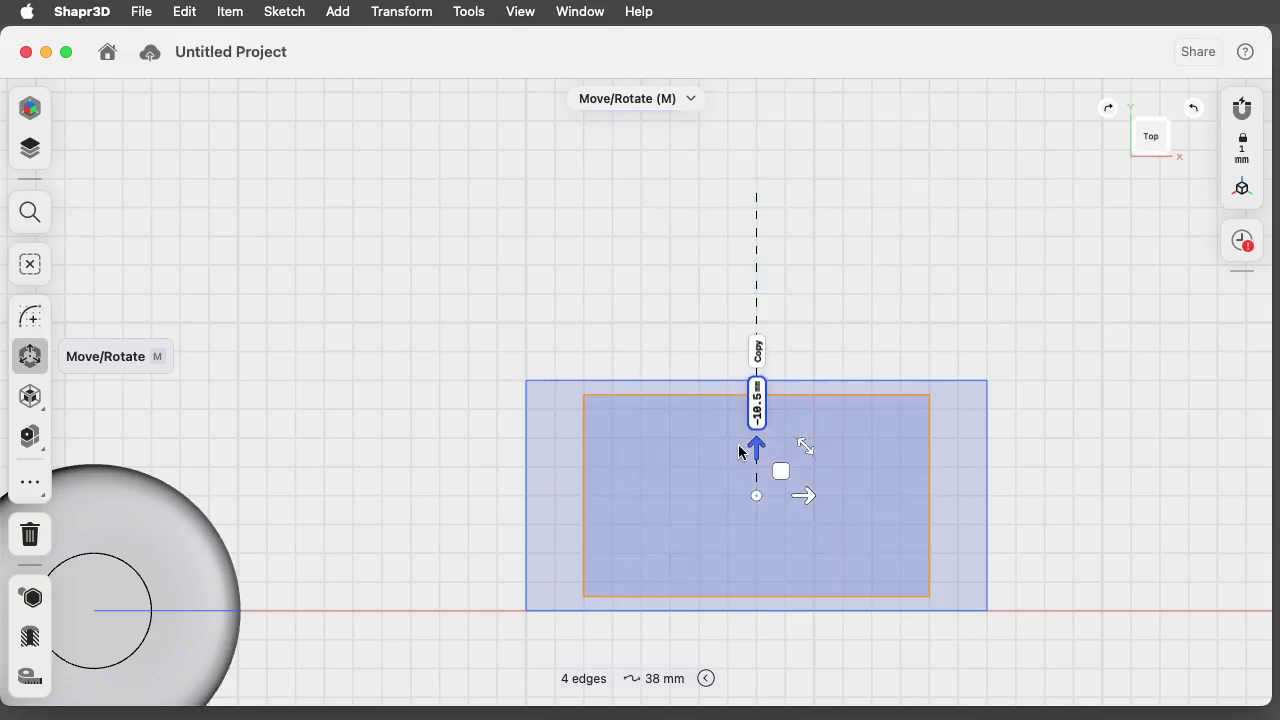
pyautogui.click(404, 465)
# Raise the smaller rectangle vertically to about 14.9 mm above the larger rectangle.
pyautogui.moveTo(403, 494)
pyautogui.mouseDown(button='right')
pyautogui.moveTo(434, 480)
pyautogui.moveTo(457, 403)
pyautogui.moveTo(416, 310)
pyautogui.moveTo(431, 280)
pyautogui.moveTo(430, 291)
pyautogui.mouseUp(button='right')
pyautogui.click(645, 440)
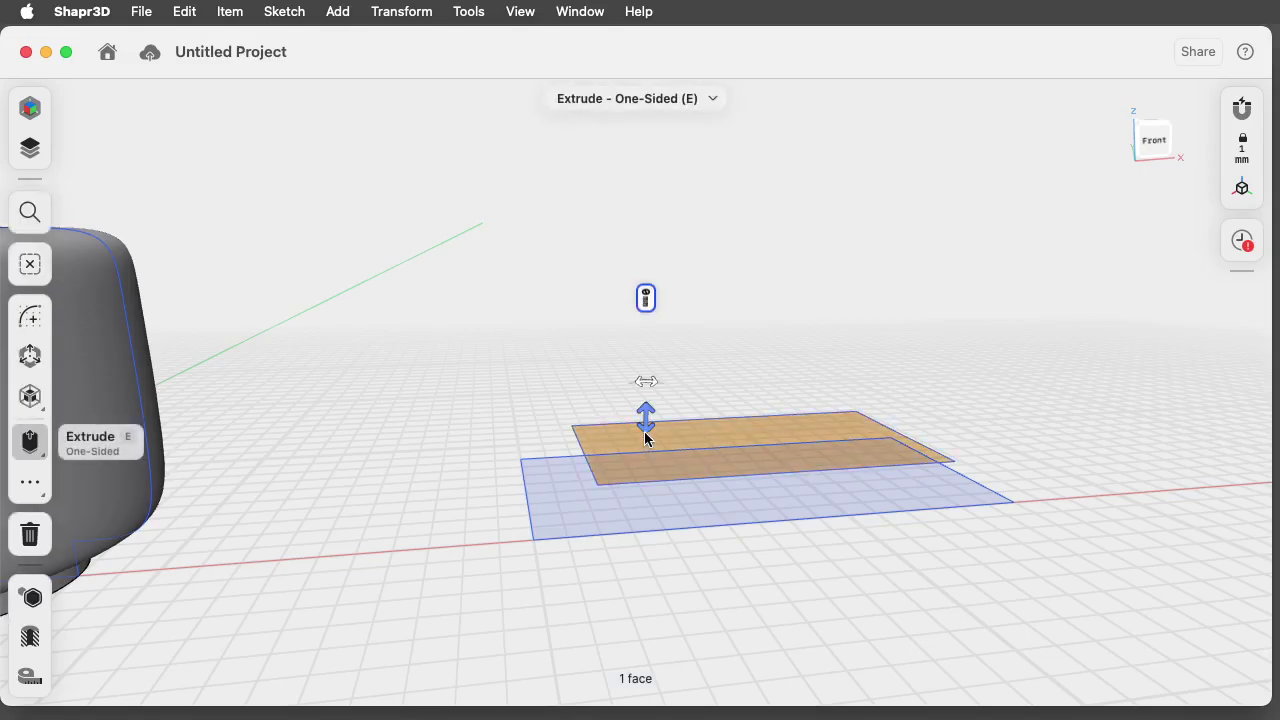
pyautogui.click(30, 356)
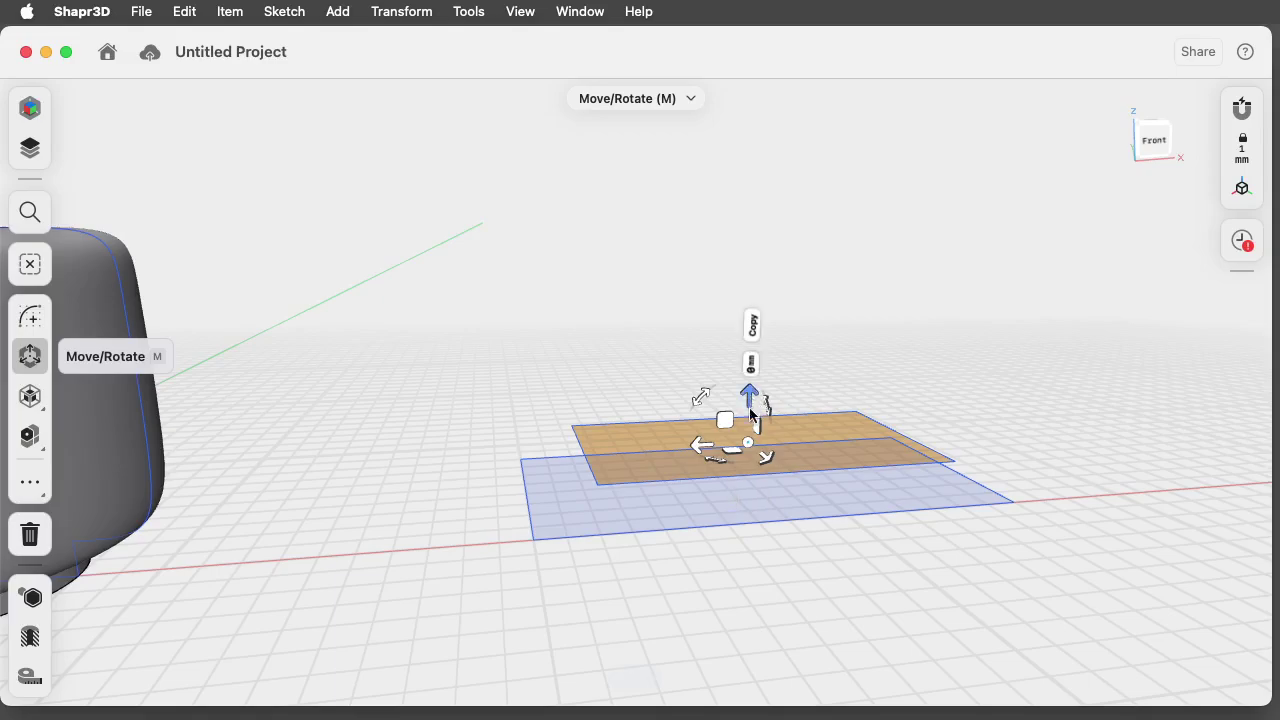
pyautogui.moveTo(750, 413); pyautogui.dragTo(768, 86)
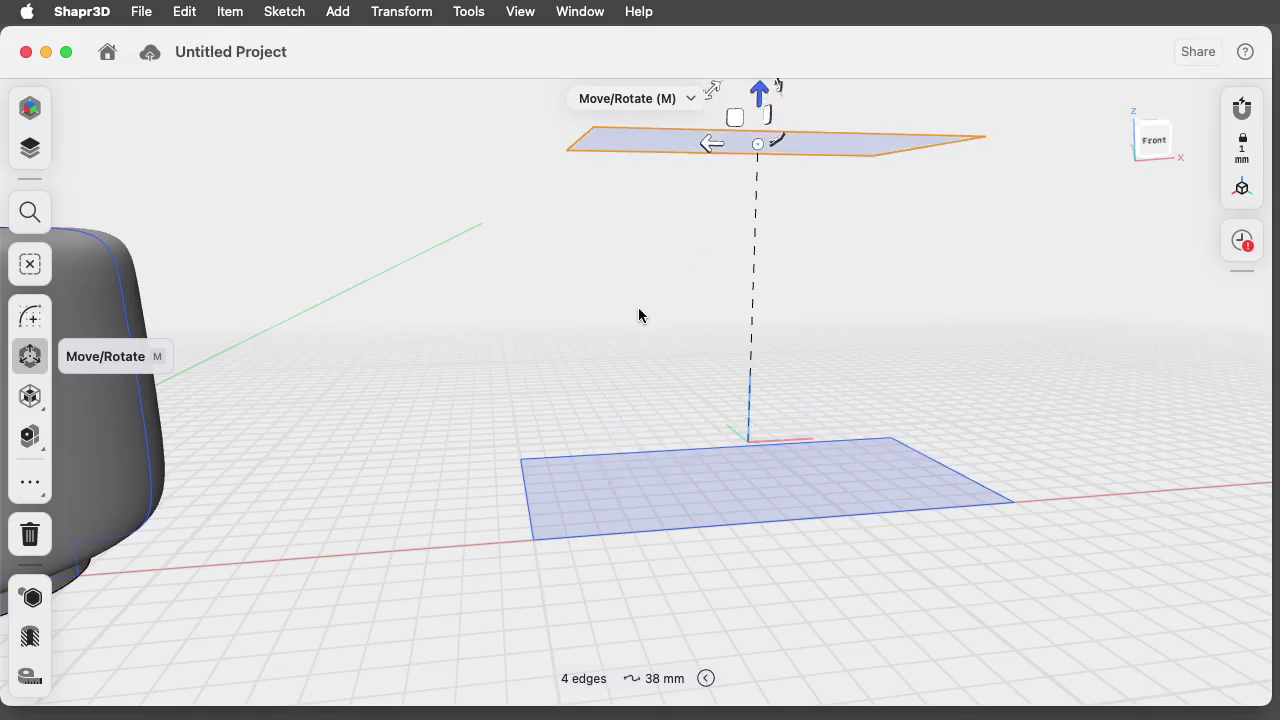
pyautogui.moveTo(638, 308); pyautogui.dragTo(497, 550, button='middle')
pyautogui.moveTo(622, 333); pyautogui.dragTo(624, 233)
pyautogui.click(516, 359)
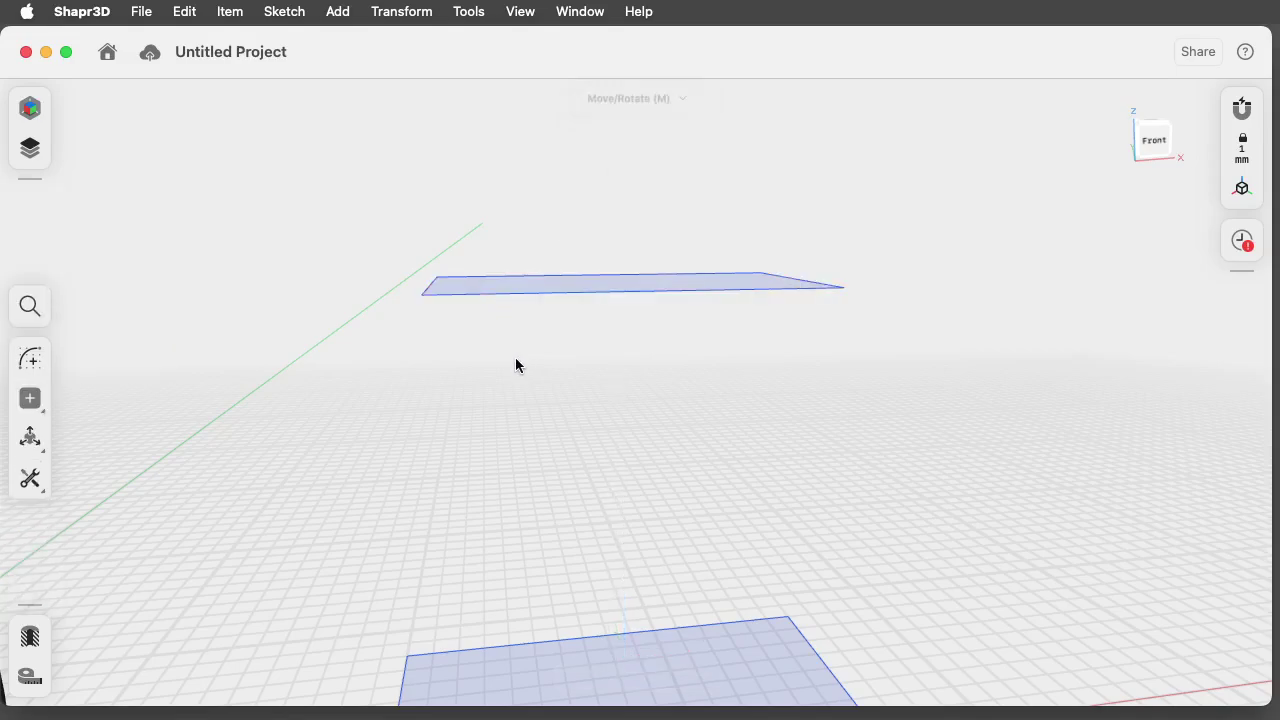
# Loft a solid body between the raised smaller rectangle and the larger rectangle on the ground plane, without guide curves.
pyautogui.scroll(-10, 420, 462)
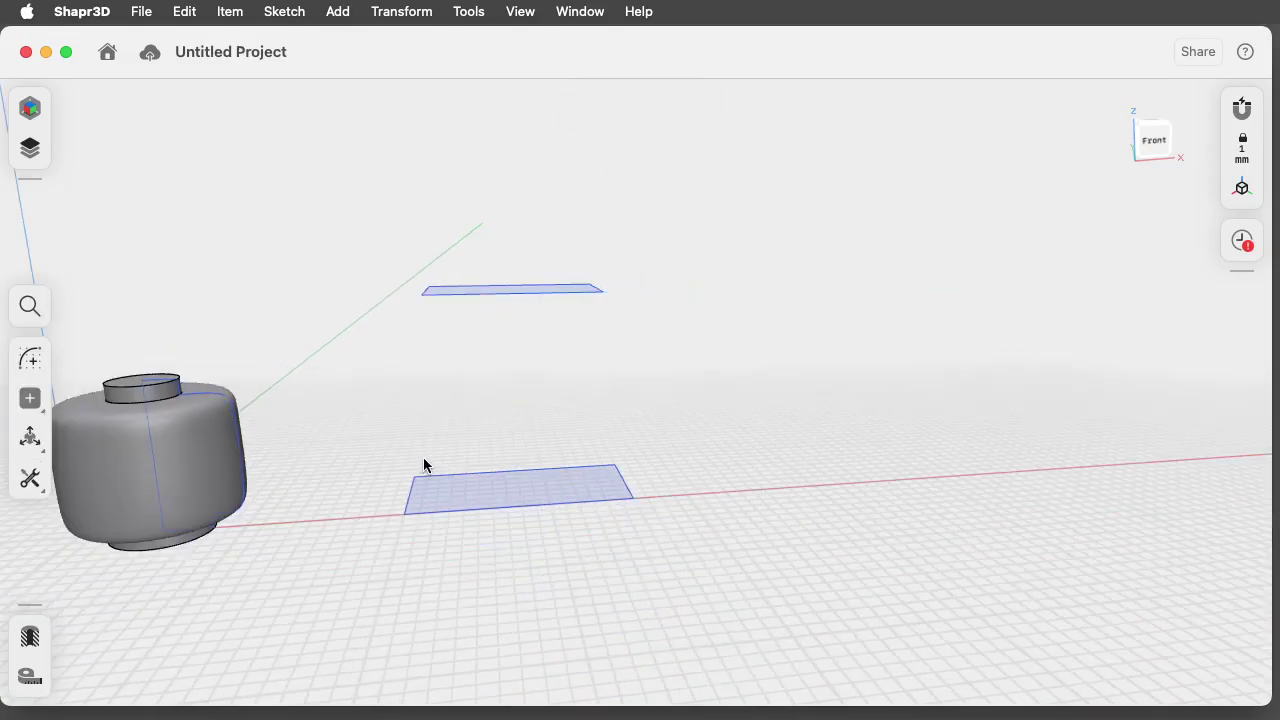
pyautogui.moveTo(469, 418)
pyautogui.mouseDown(button='right')
pyautogui.moveTo(450, 443)
pyautogui.moveTo(455, 427)
pyautogui.moveTo(462, 440)
pyautogui.mouseUp(button='right')
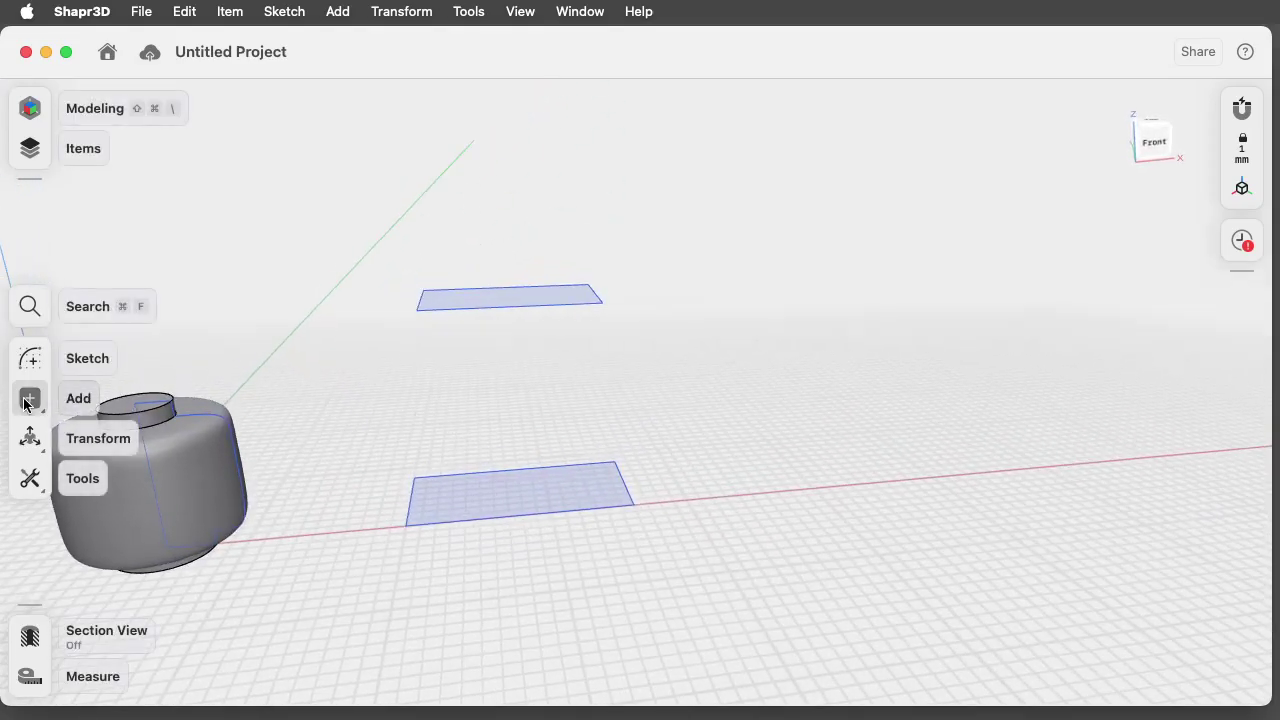
pyautogui.click(31, 481)
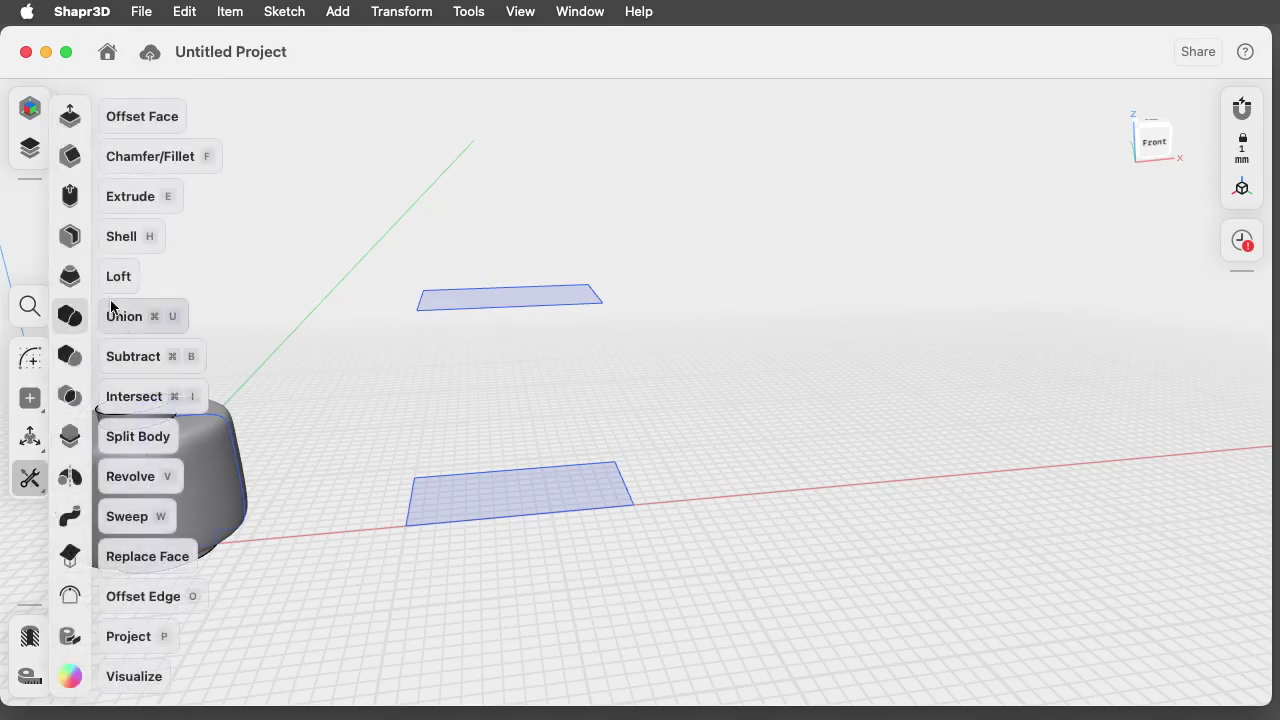
pyautogui.click(77, 279)
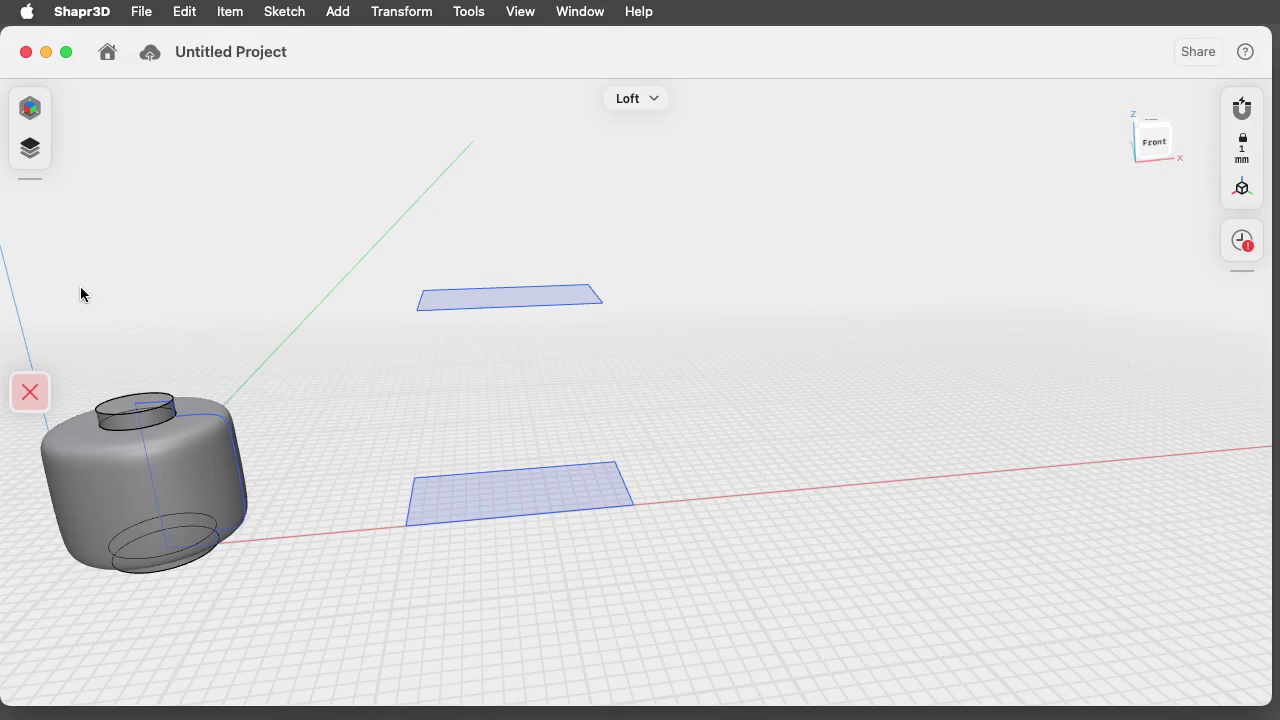
pyautogui.click(654, 99)
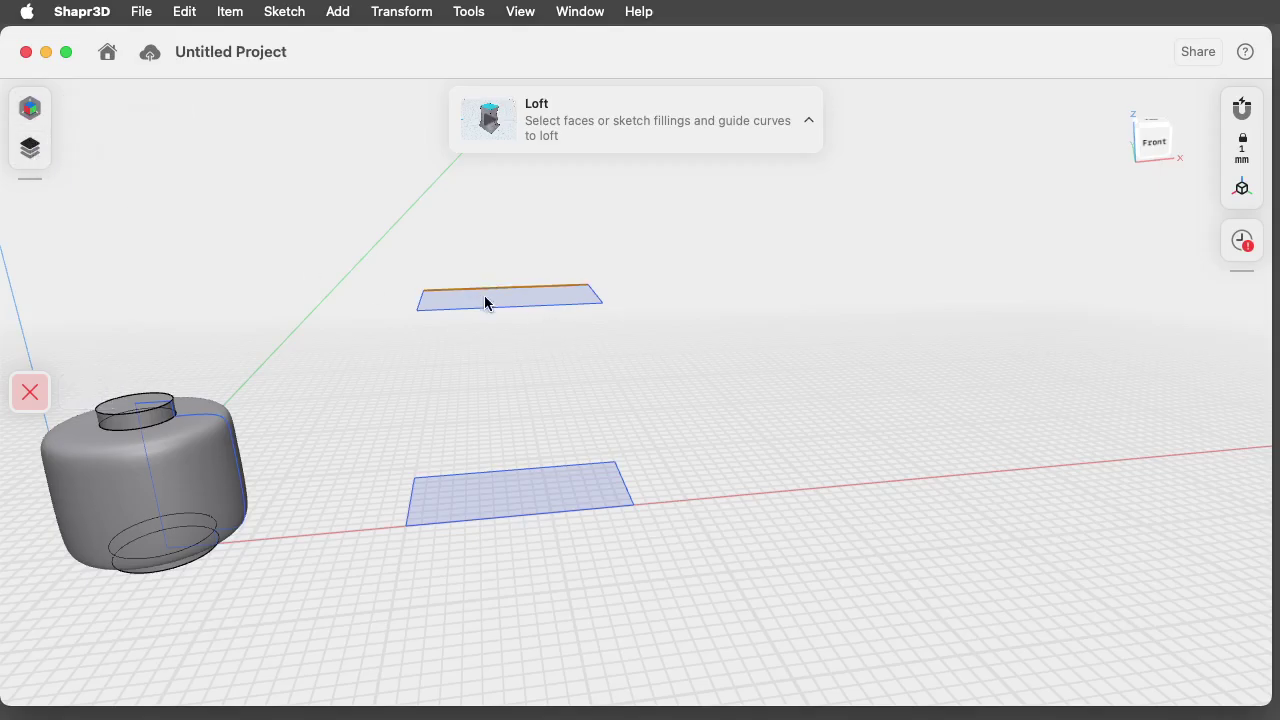
pyautogui.click(50, 158)
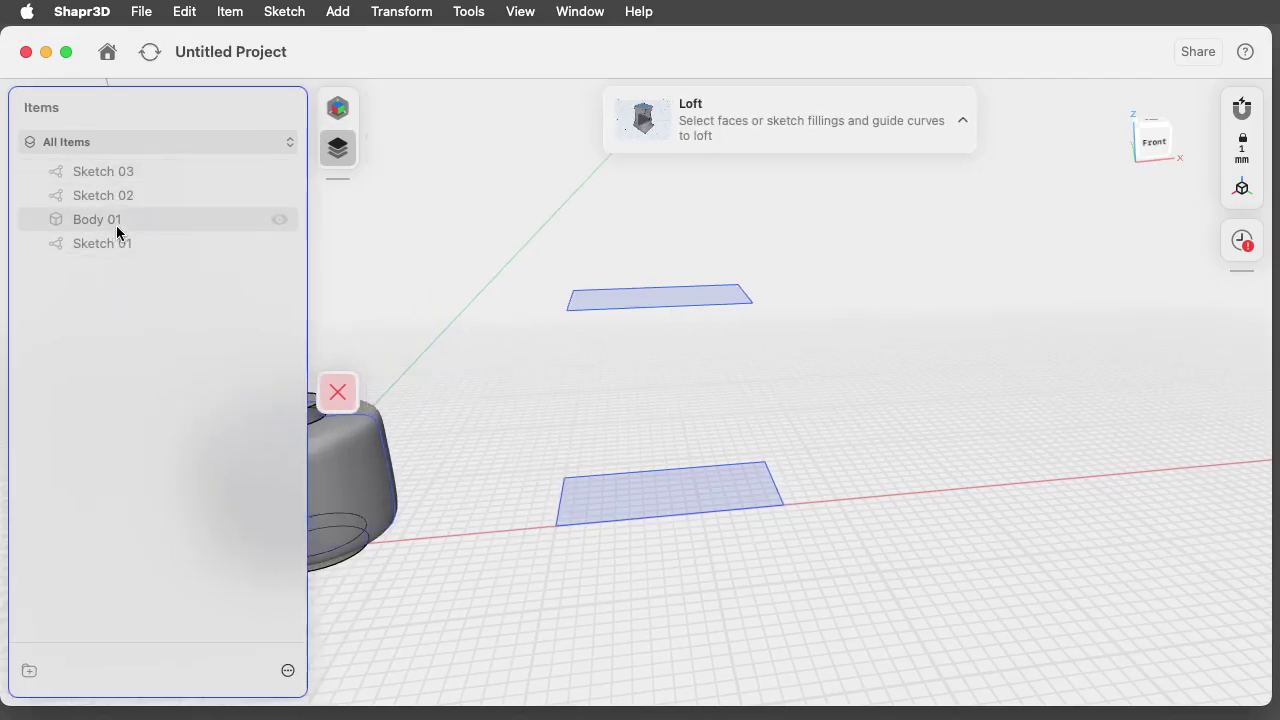
pyautogui.click(337, 147)
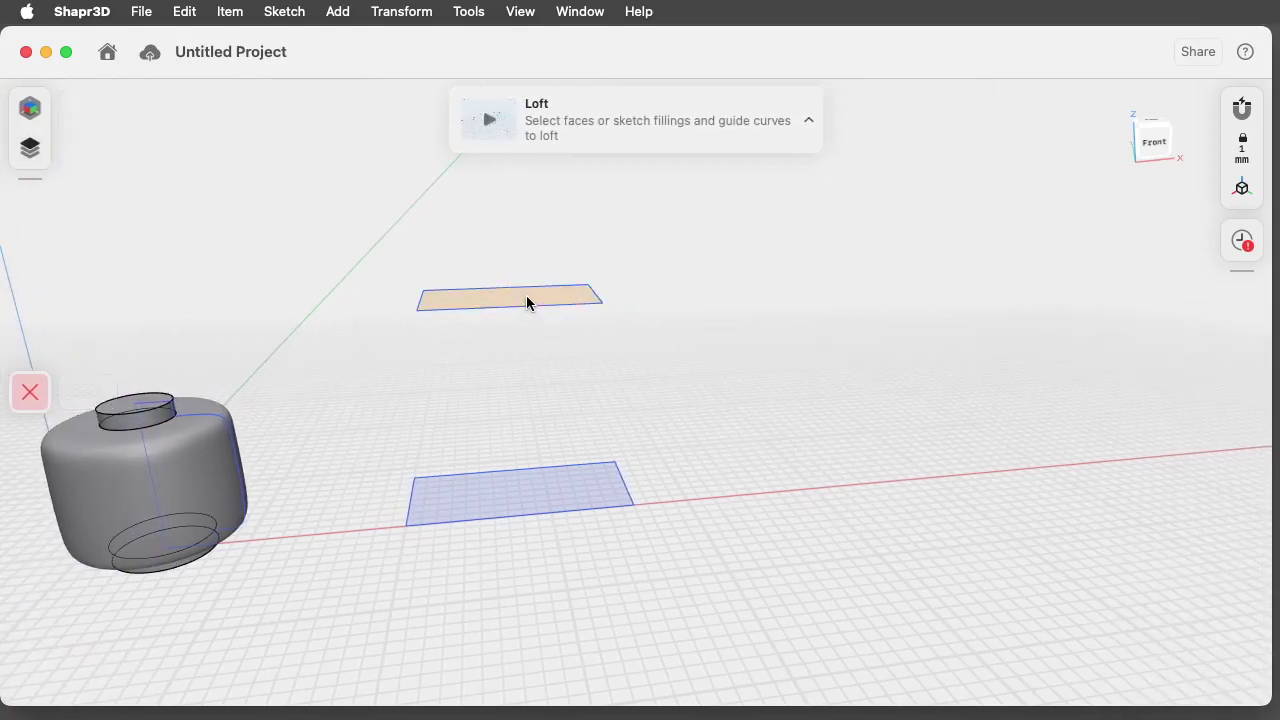
pyautogui.click(526, 297)
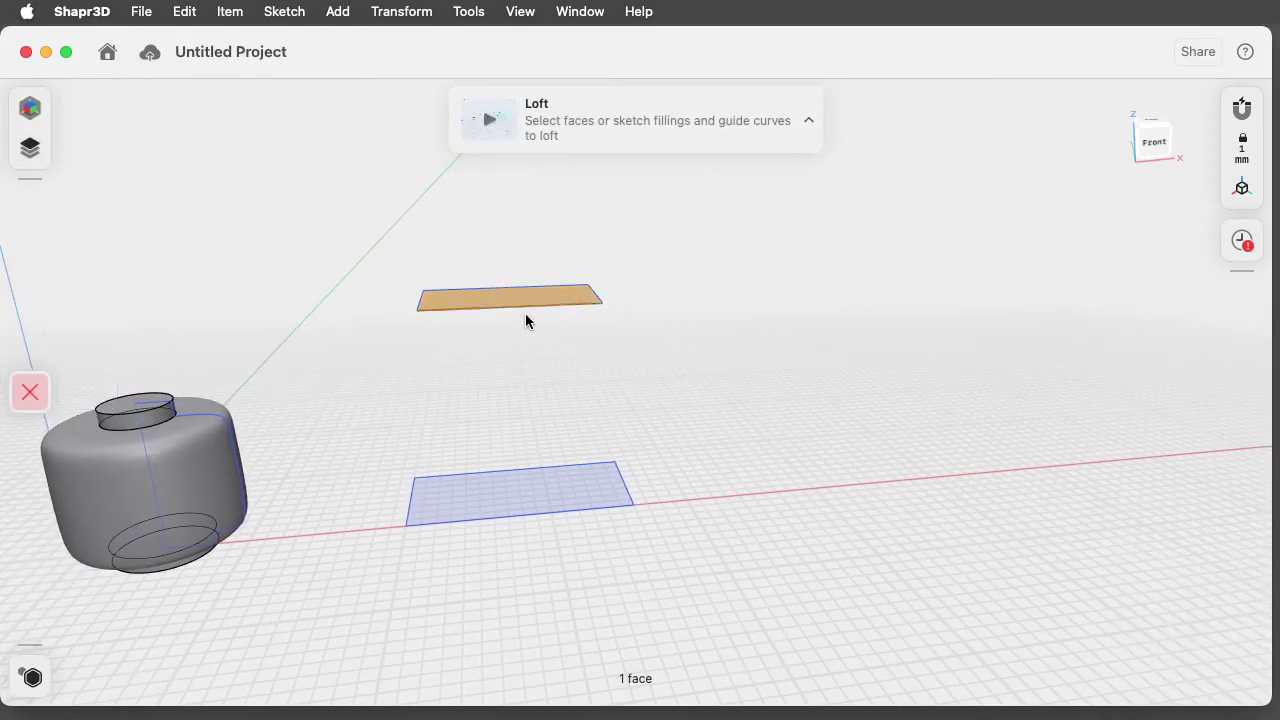
pyautogui.click(559, 490)
pyautogui.moveTo(309, 472); pyautogui.dragTo(288, 357, button='middle')
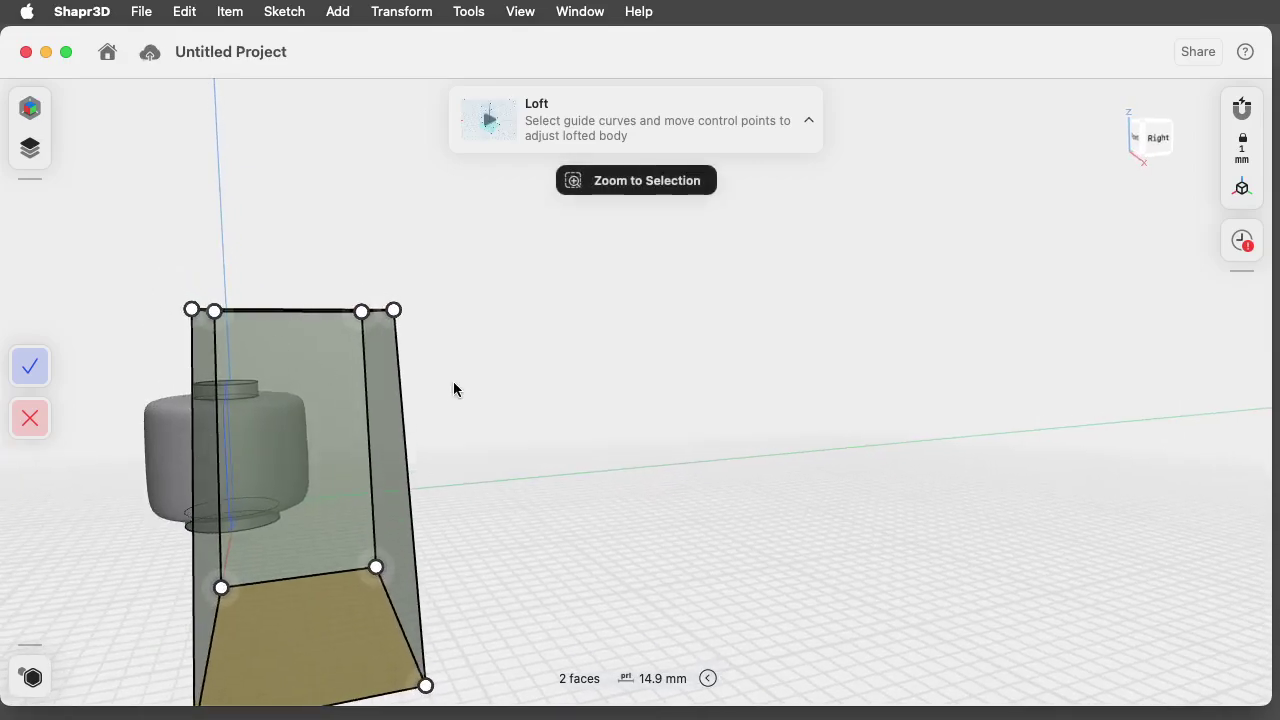
pyautogui.scroll(2, 449, 395)
pyautogui.scroll(-10, 448, 394)
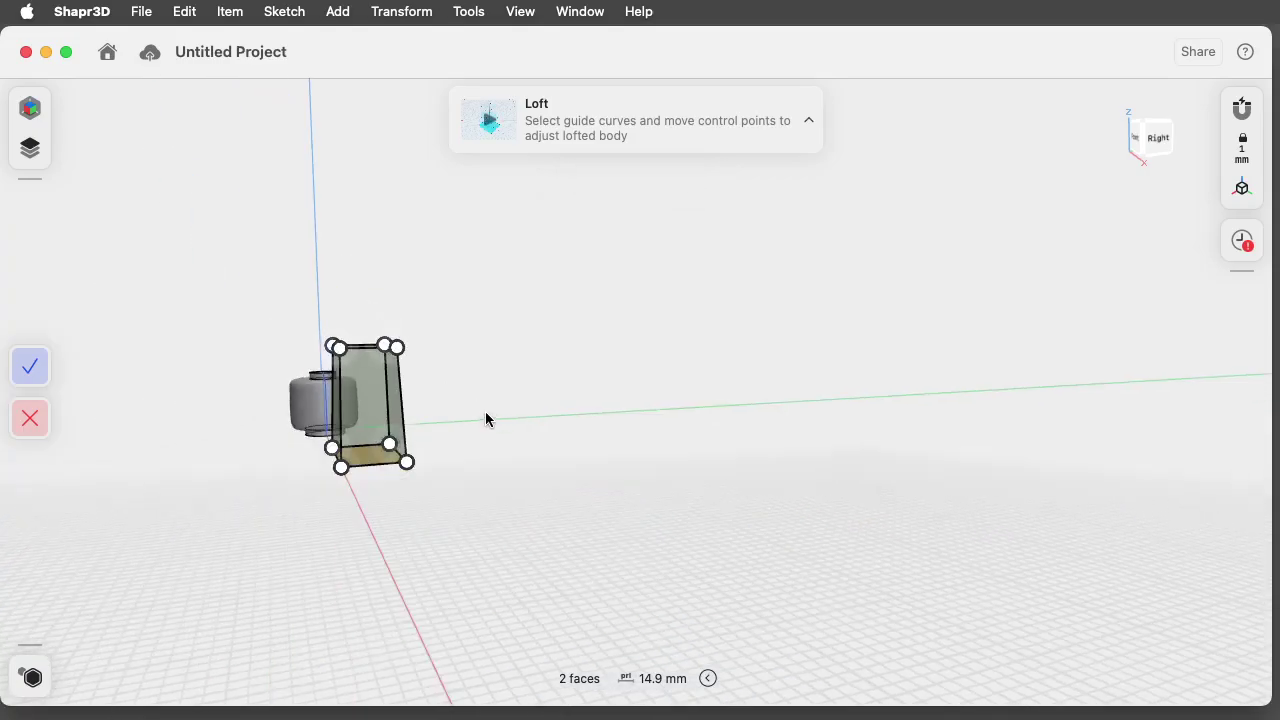
pyautogui.moveTo(486, 420); pyautogui.dragTo(560, 436, button='middle')
pyautogui.click(29, 369)
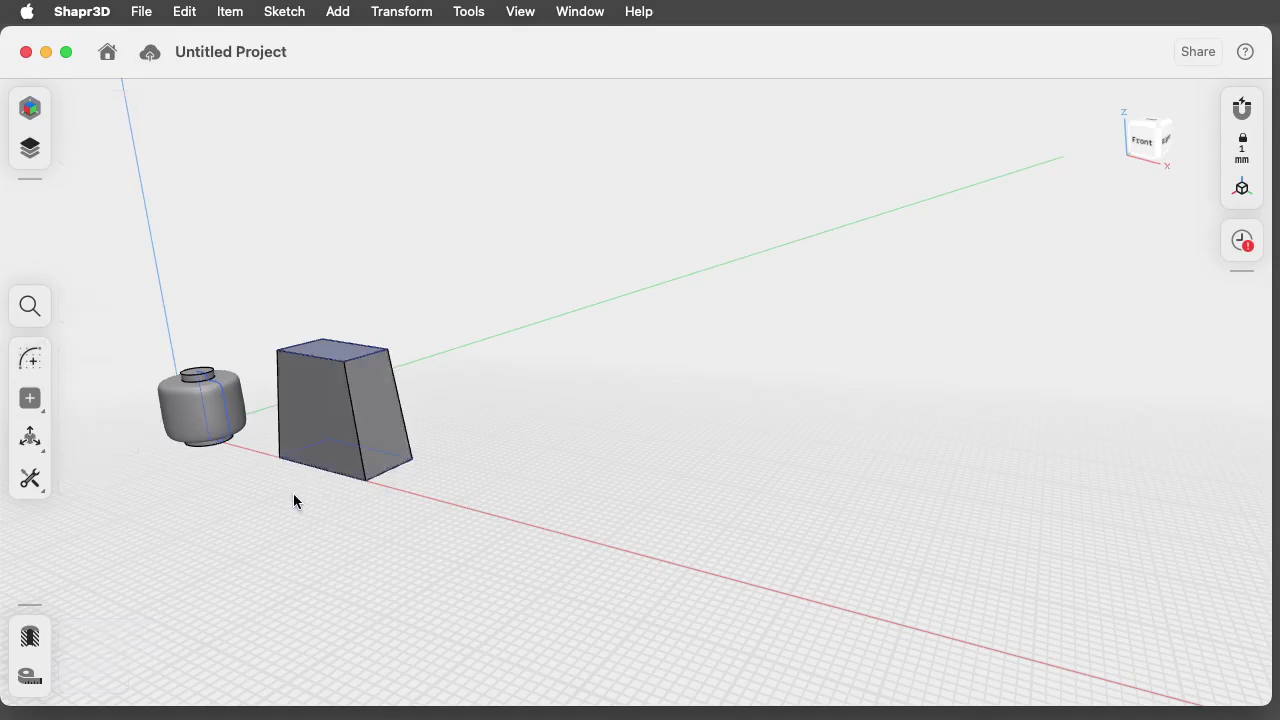
# Examine the tapered lofted body and its upper face from the front and from above, beside the revolved body.
pyautogui.moveTo(294, 500); pyautogui.dragTo(399, 488, button='middle')
pyautogui.moveTo(399, 481); pyautogui.dragTo(398, 477, button='right')
pyautogui.scroll(-3, 394, 466)
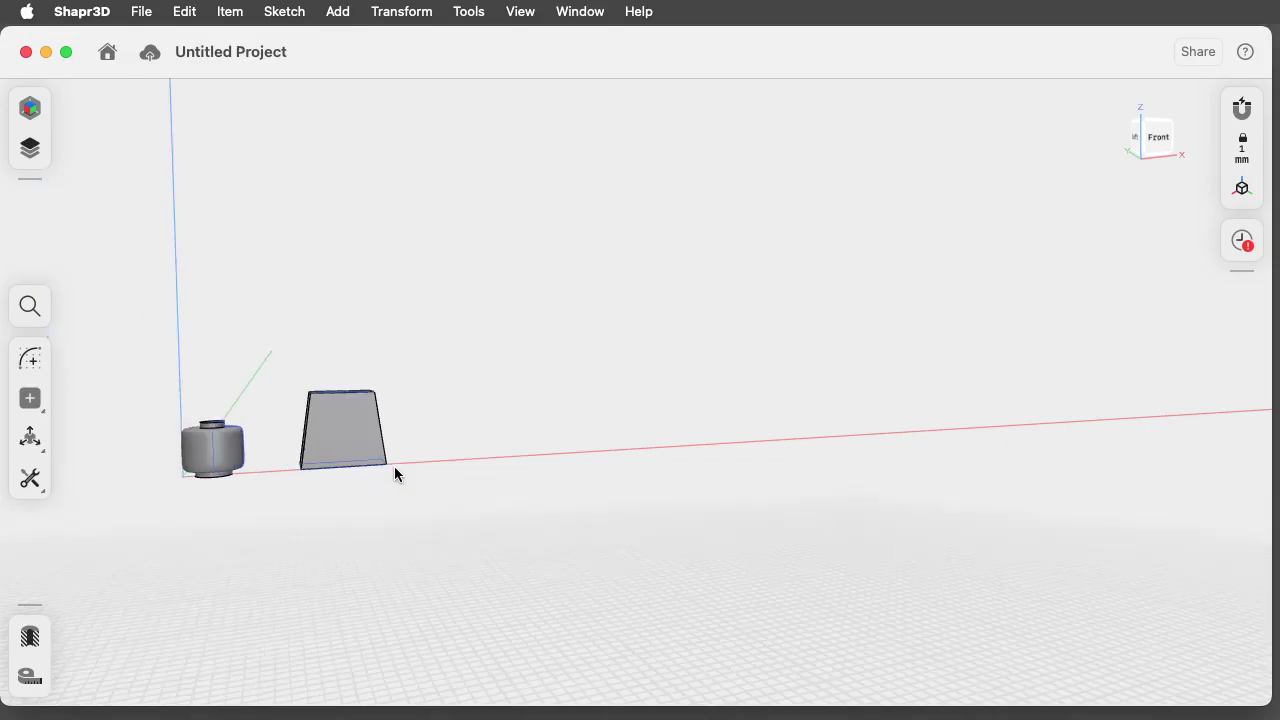
pyautogui.scroll(8, 394, 466)
pyautogui.scroll(-3, 390, 460)
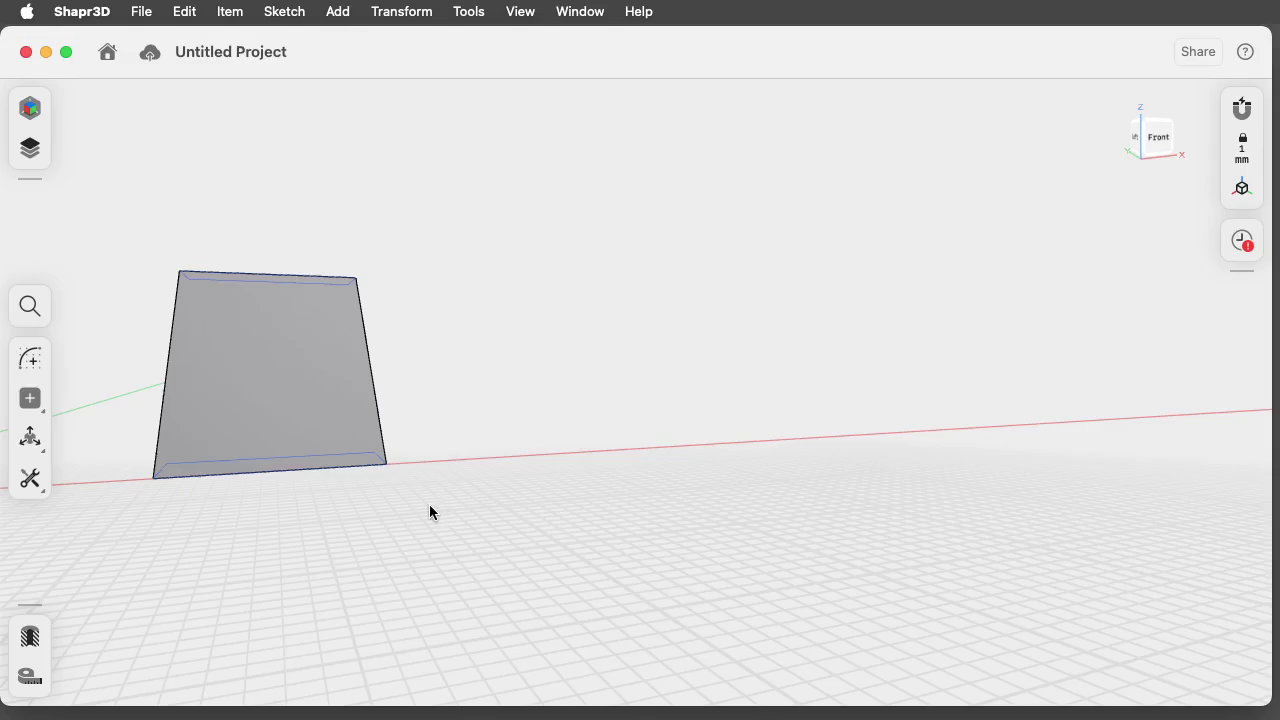
pyautogui.moveTo(429, 512); pyautogui.dragTo(717, 497, button='middle')
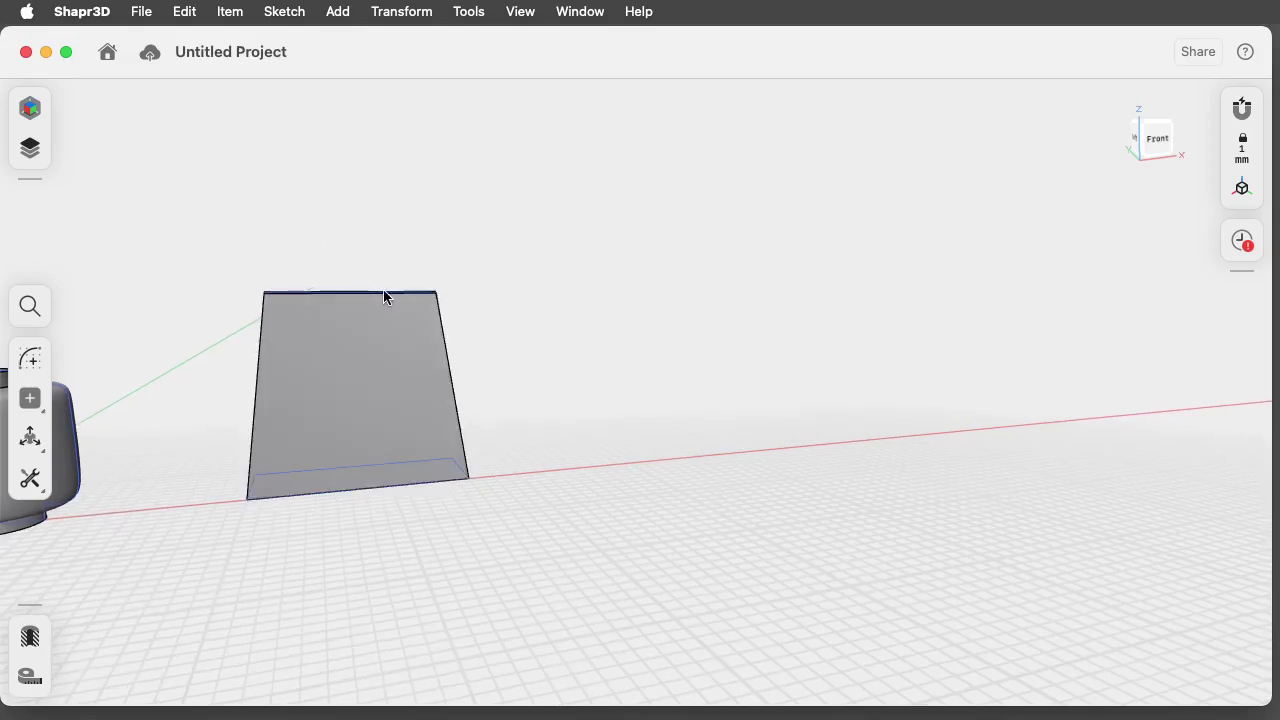
pyautogui.moveTo(649, 364); pyautogui.dragTo(600, 390, button='middle')
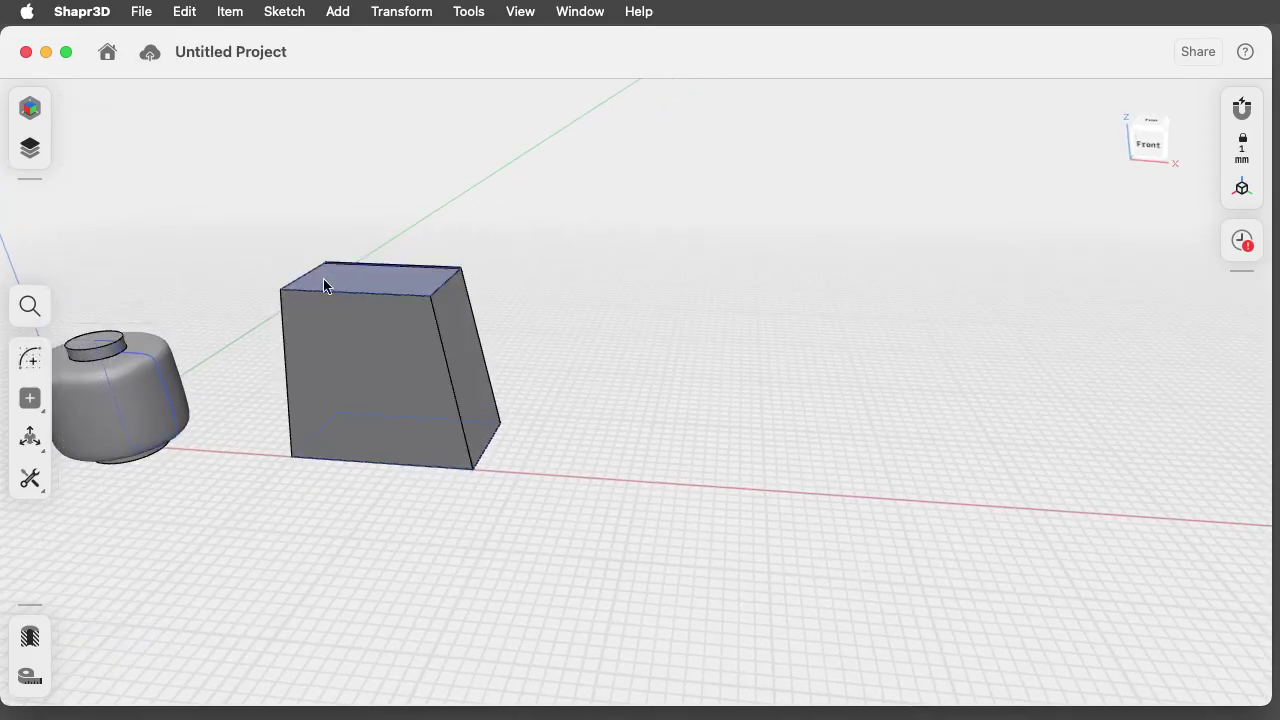
pyautogui.moveTo(589, 377); pyautogui.dragTo(612, 476, button='middle')
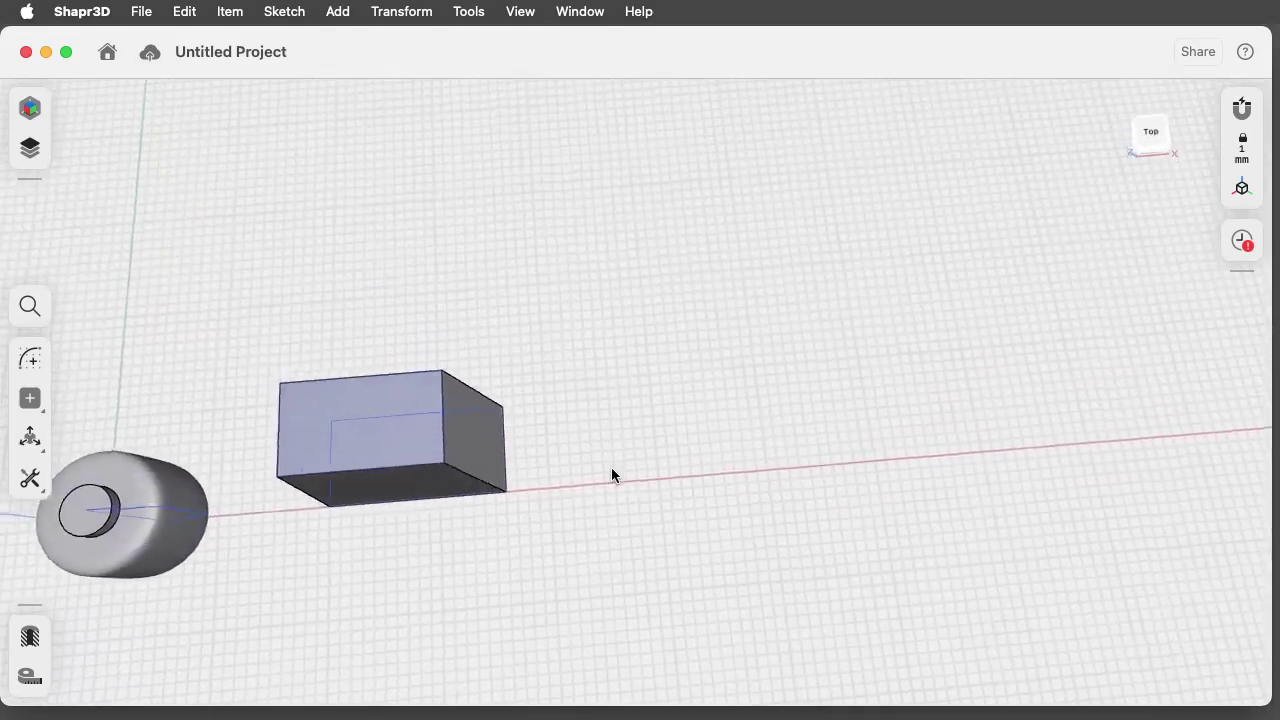
pyautogui.moveTo(611, 467)
pyautogui.mouseDown(button='right')
pyautogui.moveTo(615, 480)
pyautogui.moveTo(614, 462)
pyautogui.mouseUp(button='right')
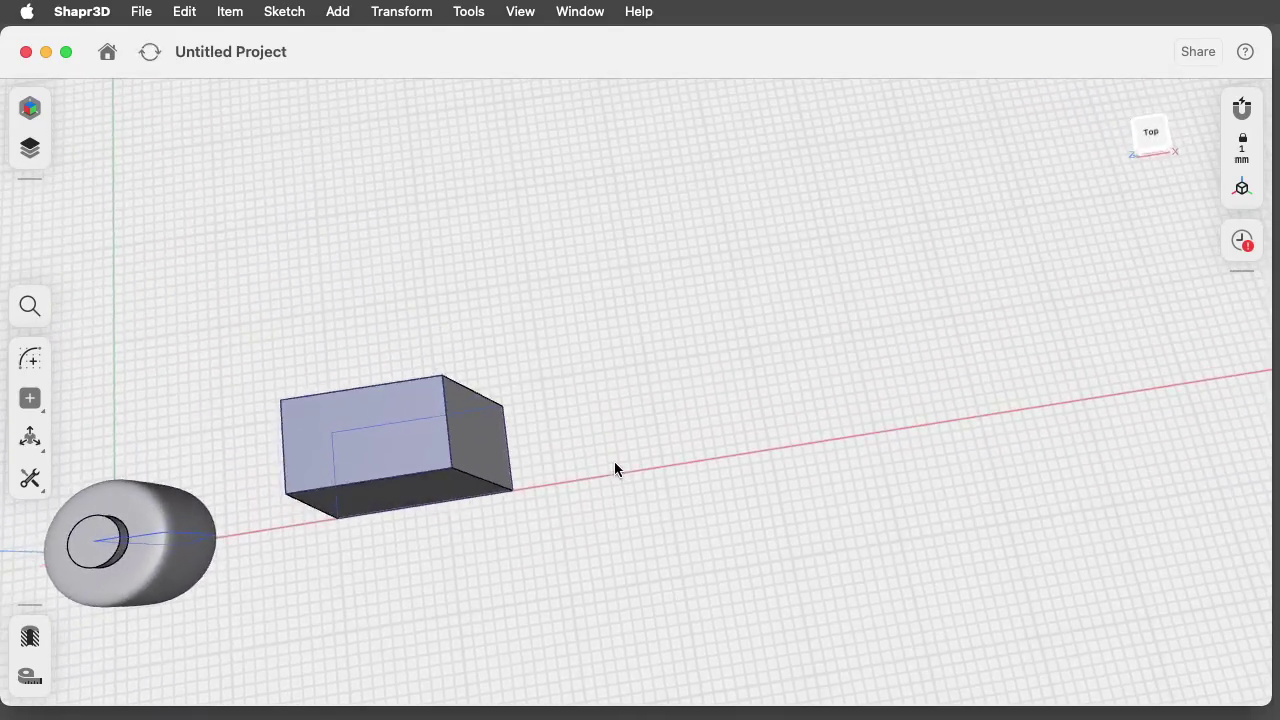
# Sketch a three-point arc of about 3.06 mm radius and 156° on the ground plane, beyond the lofted body's far long side and curving away from it.
pyautogui.click(1146, 138)
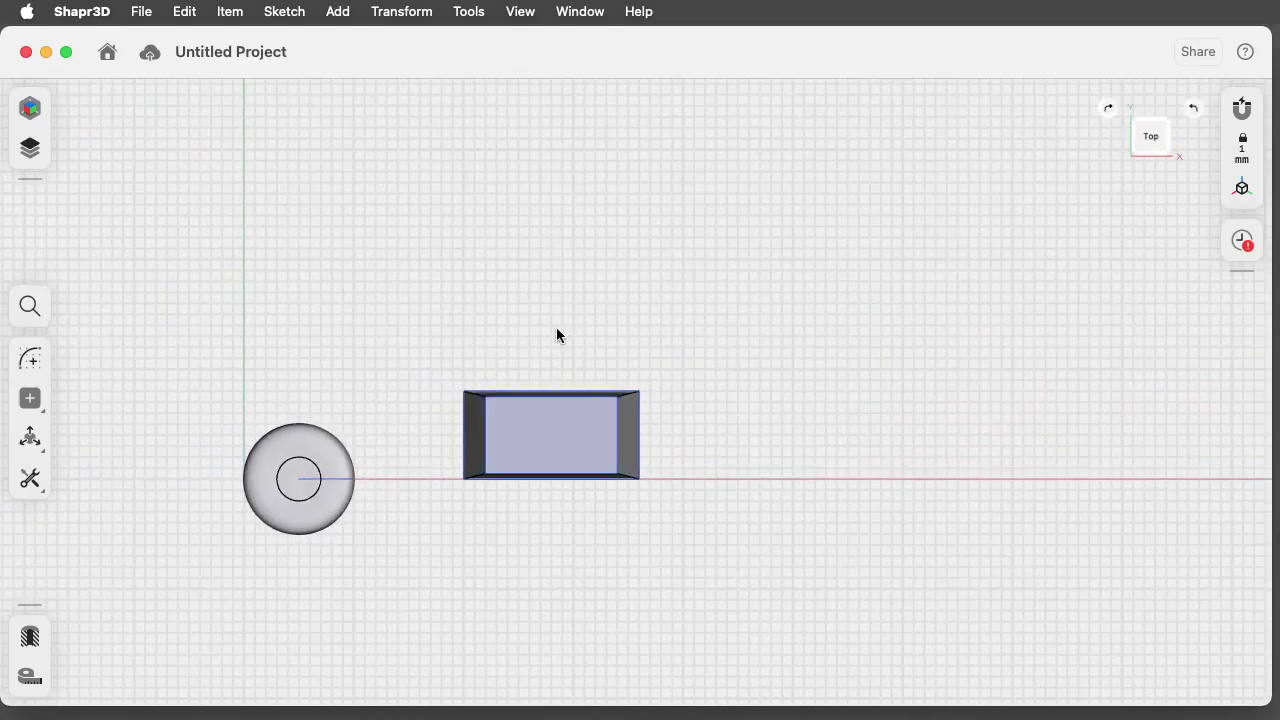
pyautogui.scroll(-3, 556, 328)
pyautogui.scroll(6, 556, 328)
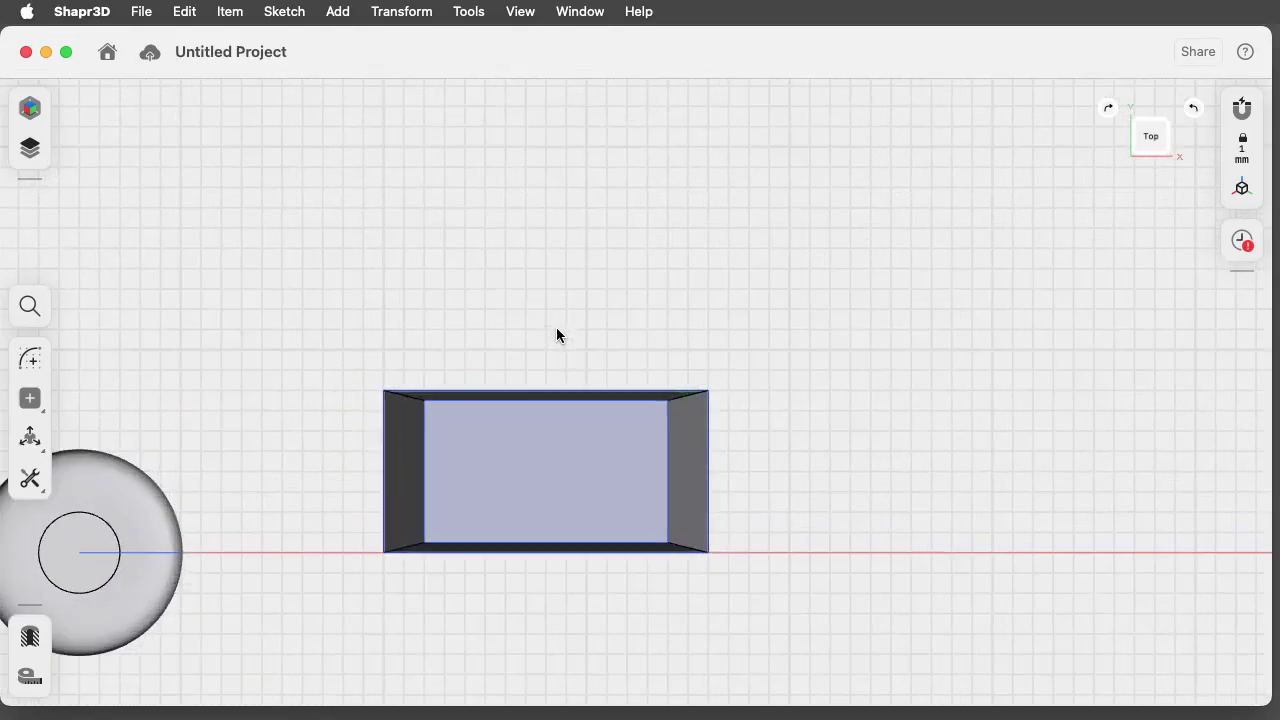
pyautogui.click(30, 353)
pyautogui.click(30, 372)
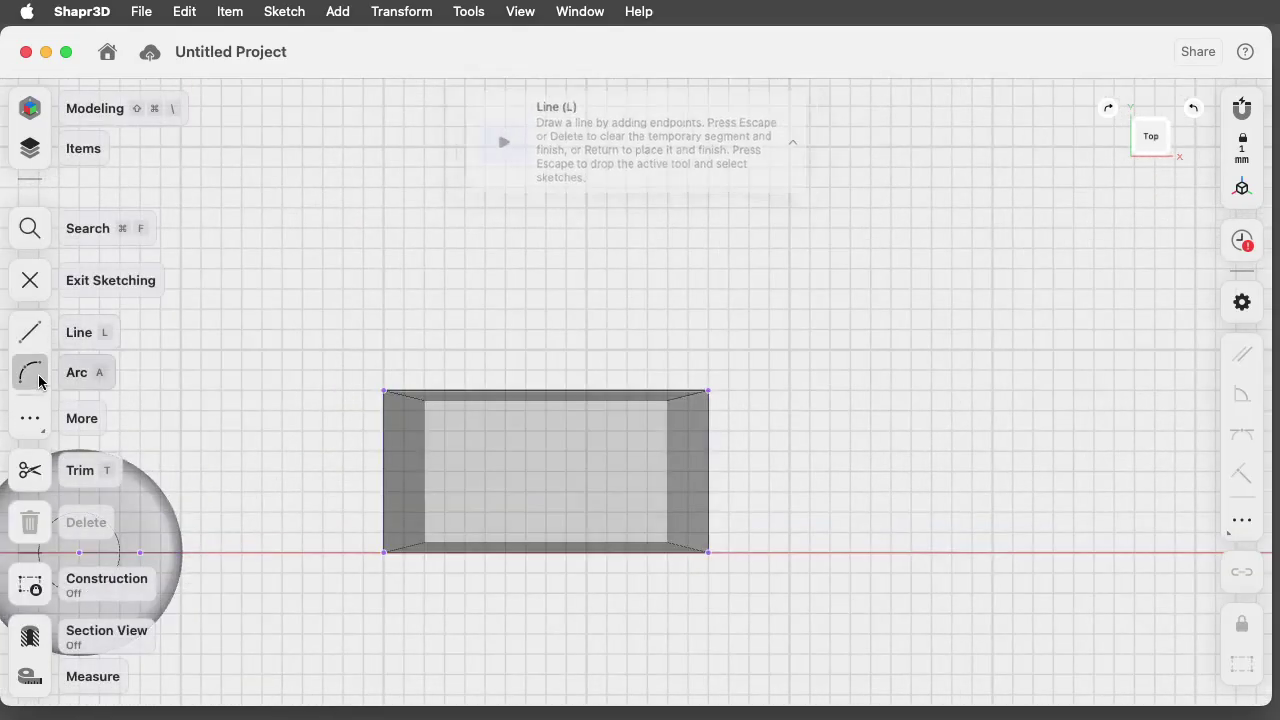
pyautogui.click(499, 242)
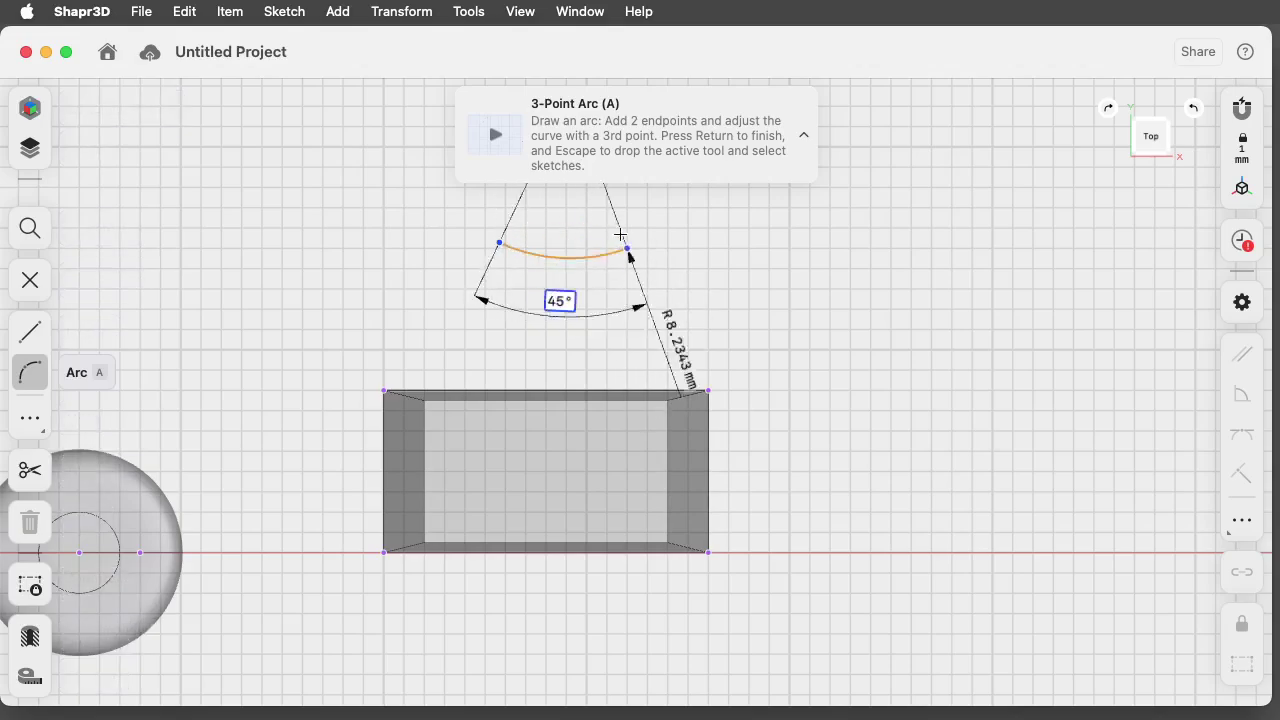
pyautogui.click(619, 223)
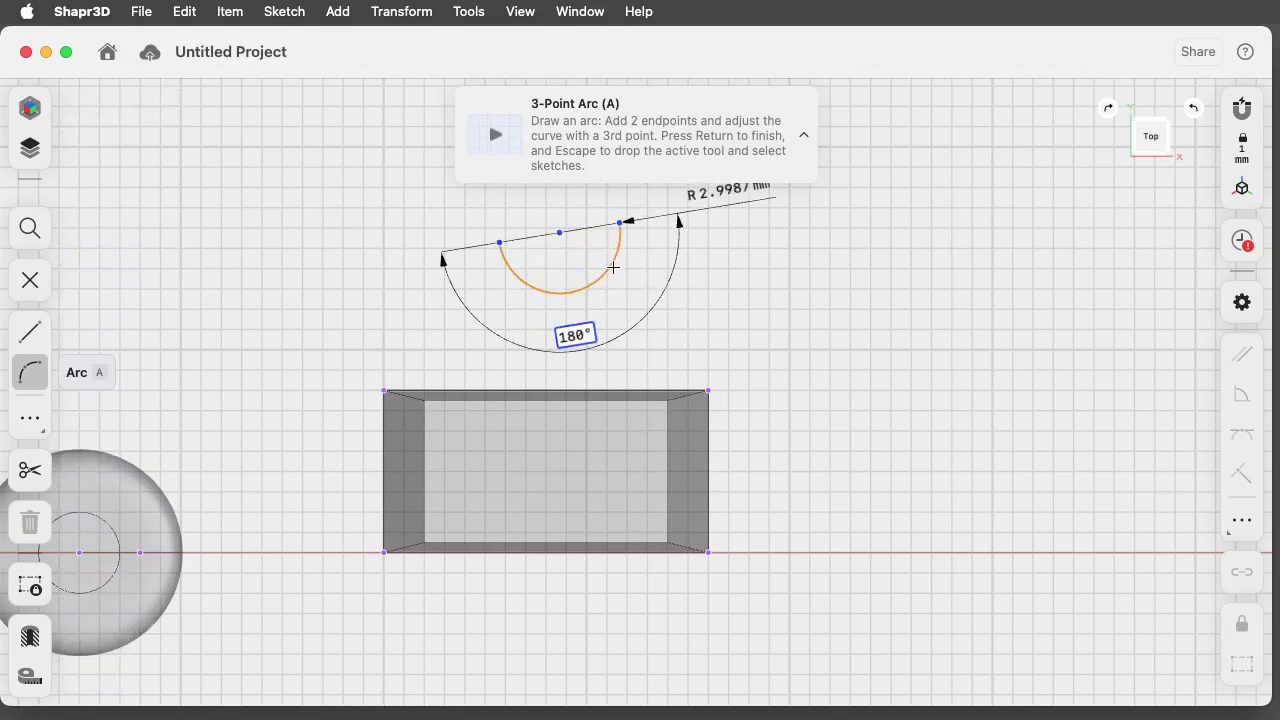
pyautogui.click(549, 185)
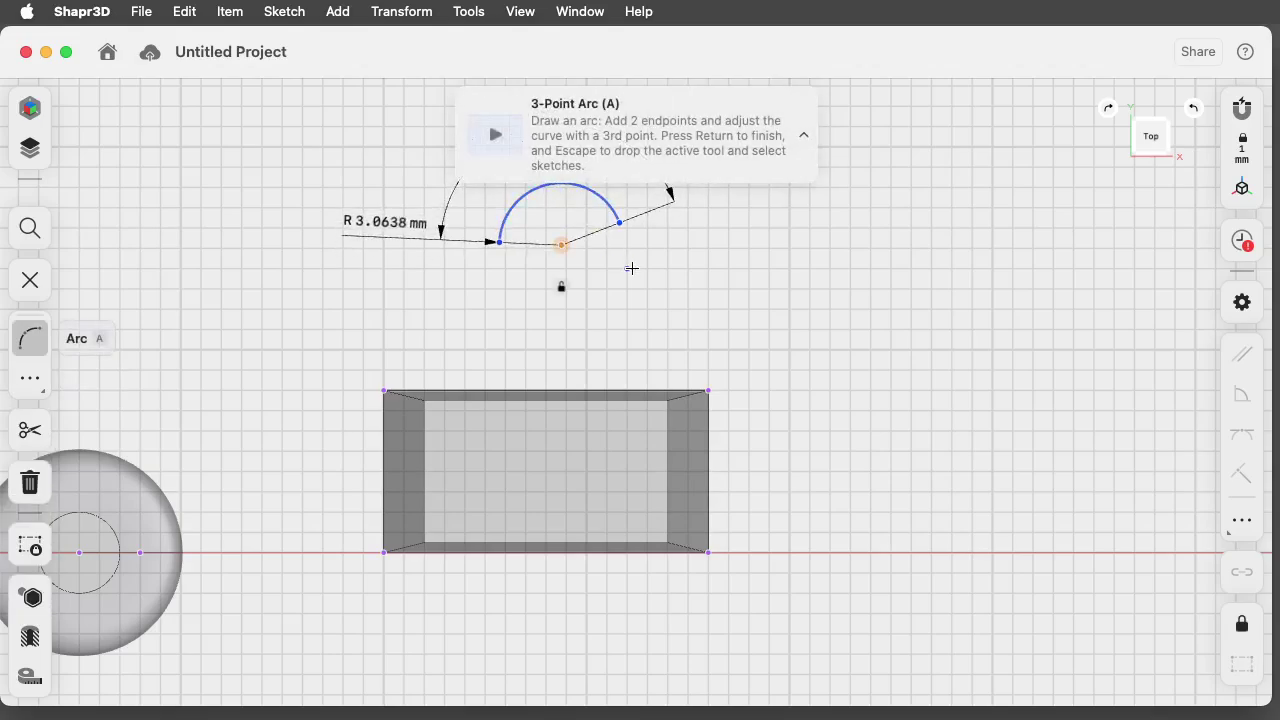
pyautogui.click(35, 348)
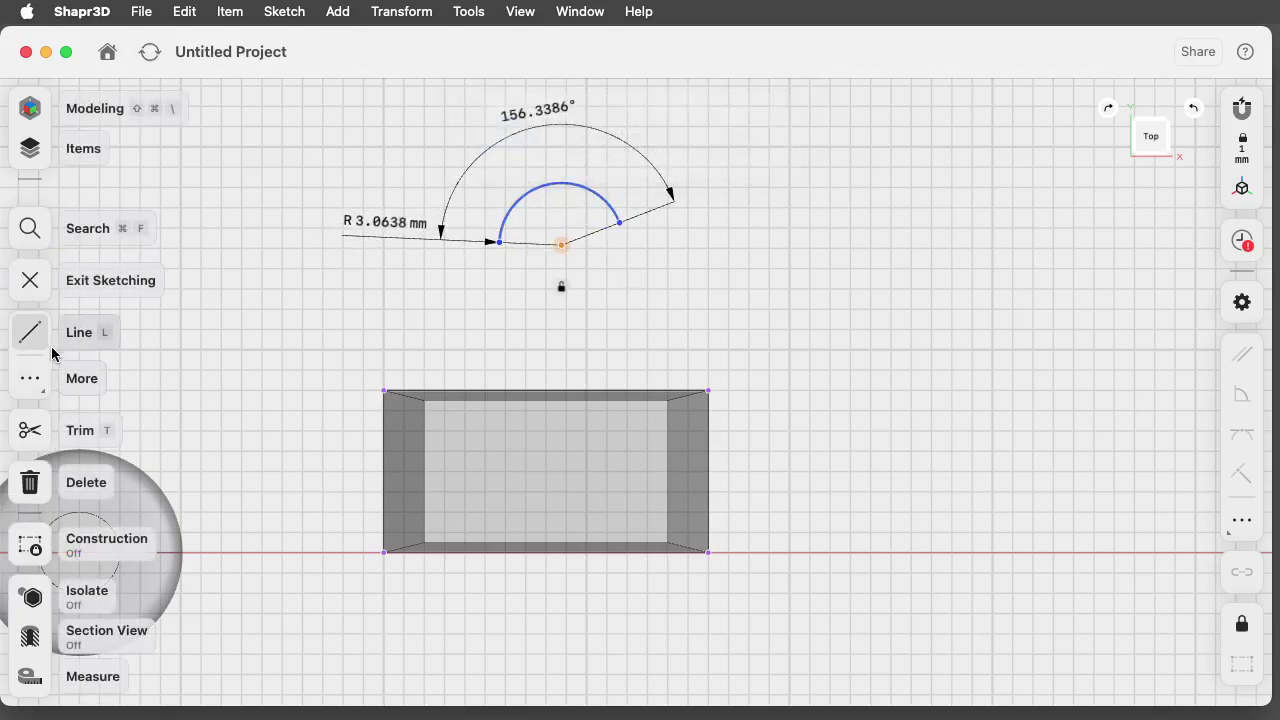
# Sketch a fit-point spline from one end of the arc around to the other, closing a teardrop-shaped profile with a narrow tip.
pyautogui.click(29, 368)
pyautogui.click(112, 276)
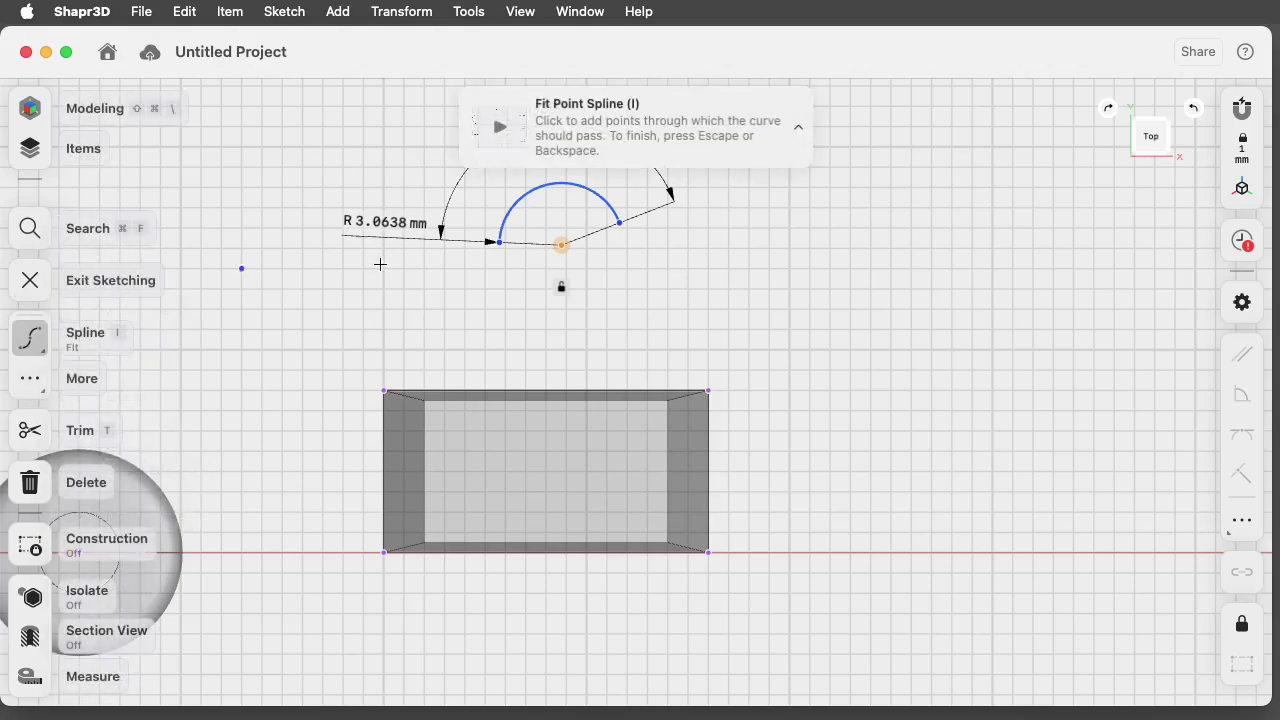
pyautogui.click(620, 222)
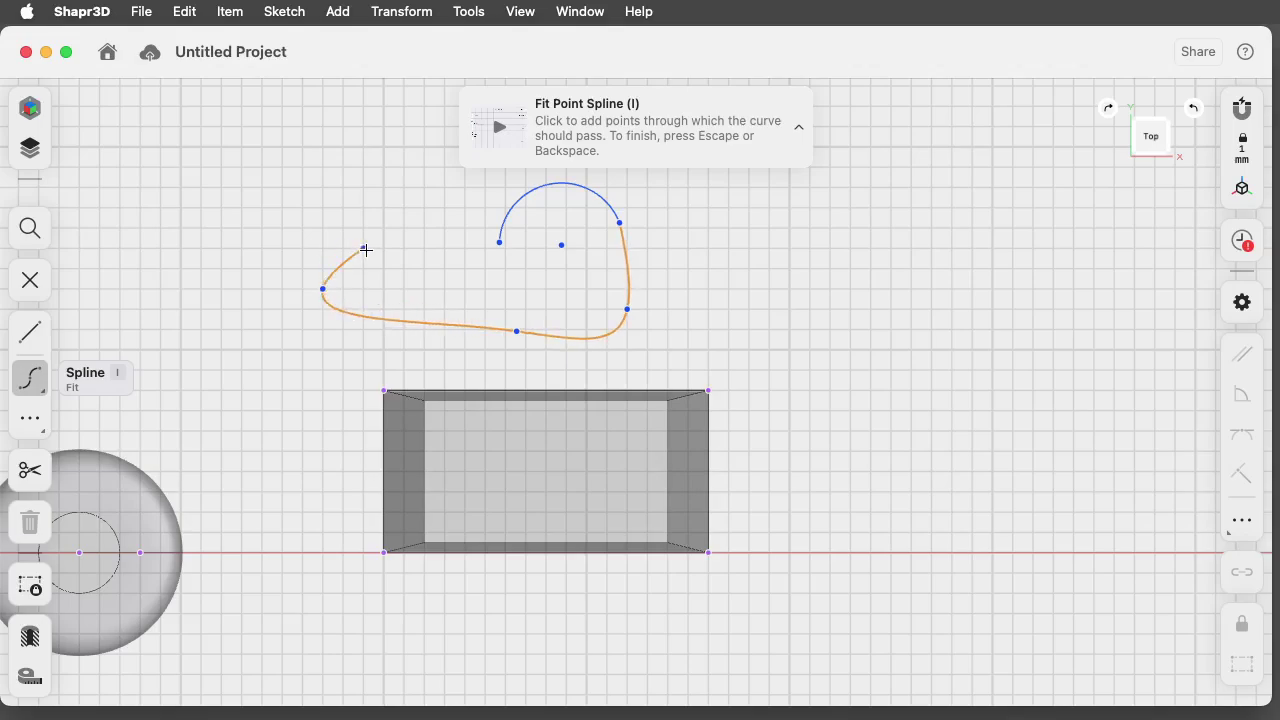
pyautogui.click(498, 240)
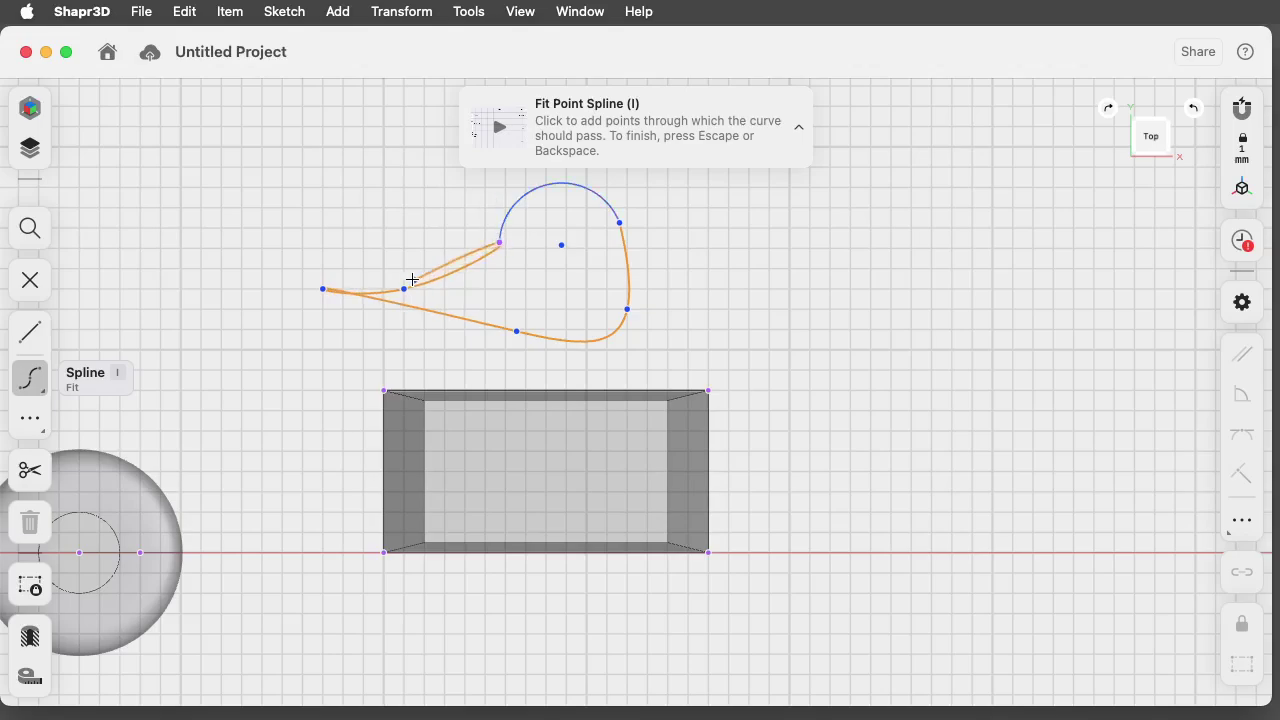
pyautogui.press('Escape')
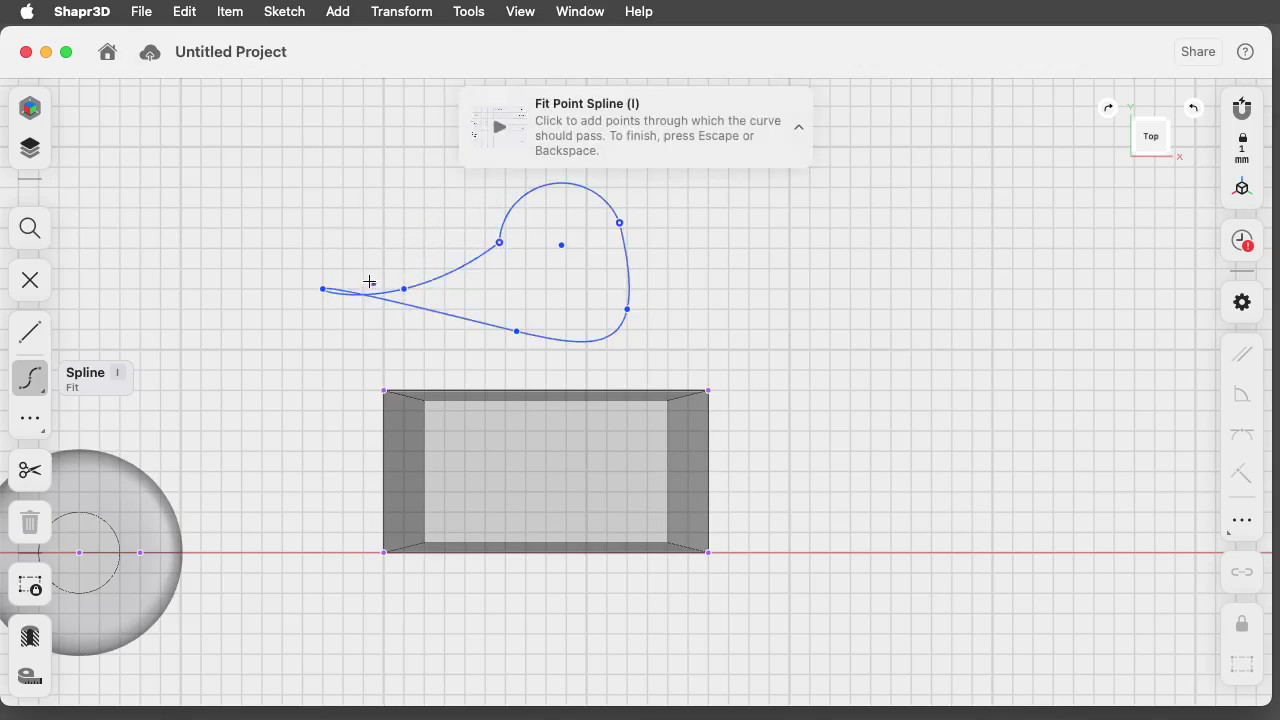
pyautogui.click(32, 280)
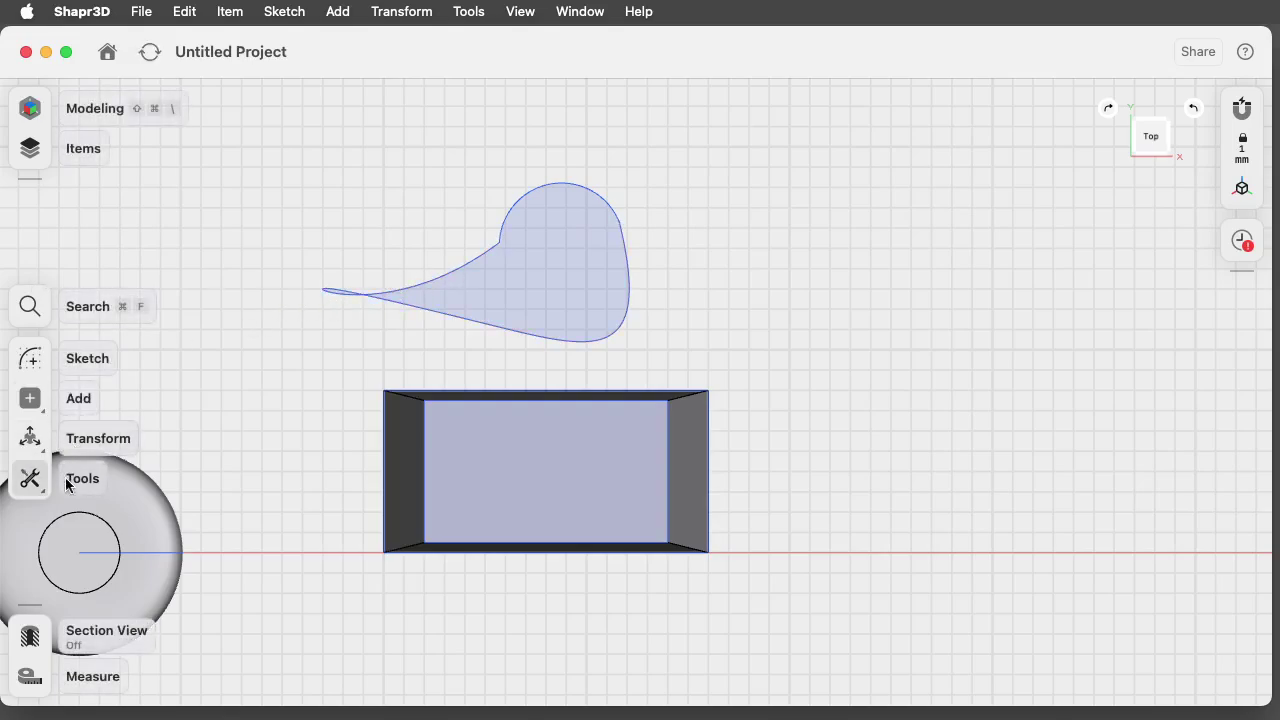
# Trim off the small crossing loop at the teardrop profile's narrow tip.
pyautogui.click(24, 485)
pyautogui.click(27, 399)
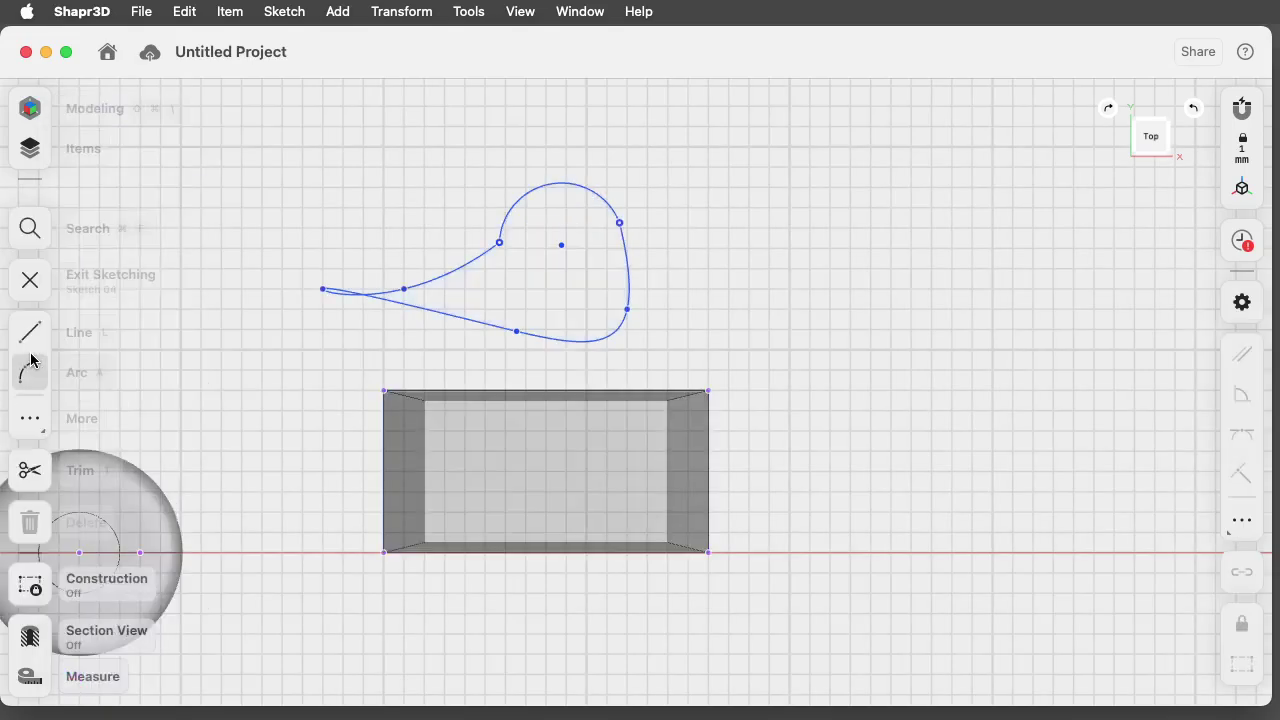
pyautogui.click(30, 470)
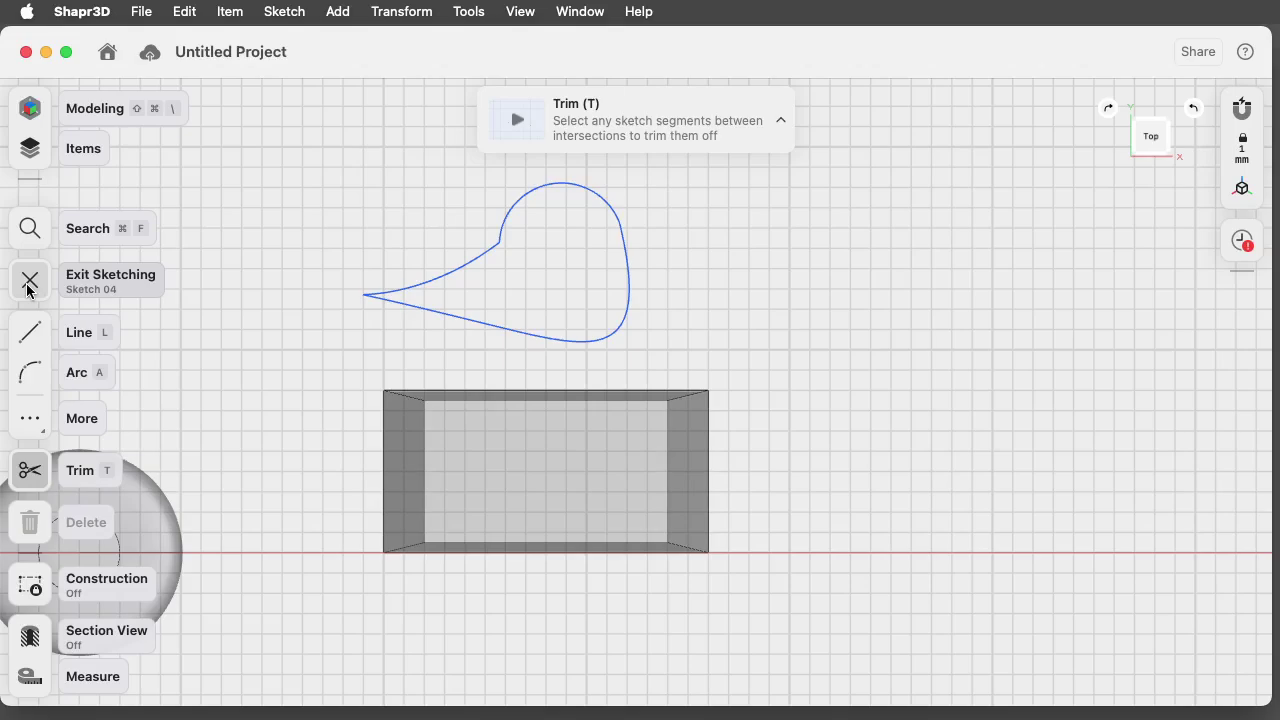
# Sketch a three-point arc of about 280° beside the teardrop's tip and close its open side with a straight line.
pyautogui.click(31, 372)
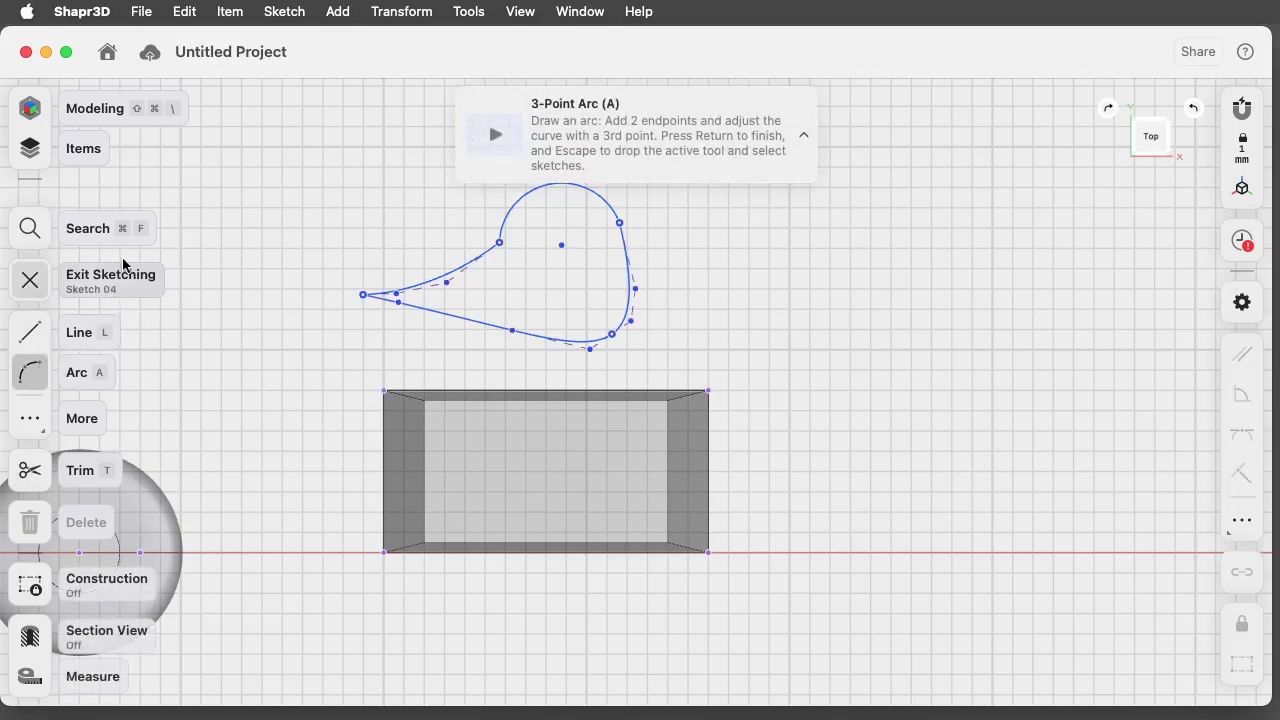
pyautogui.click(322, 167)
pyautogui.click(323, 228)
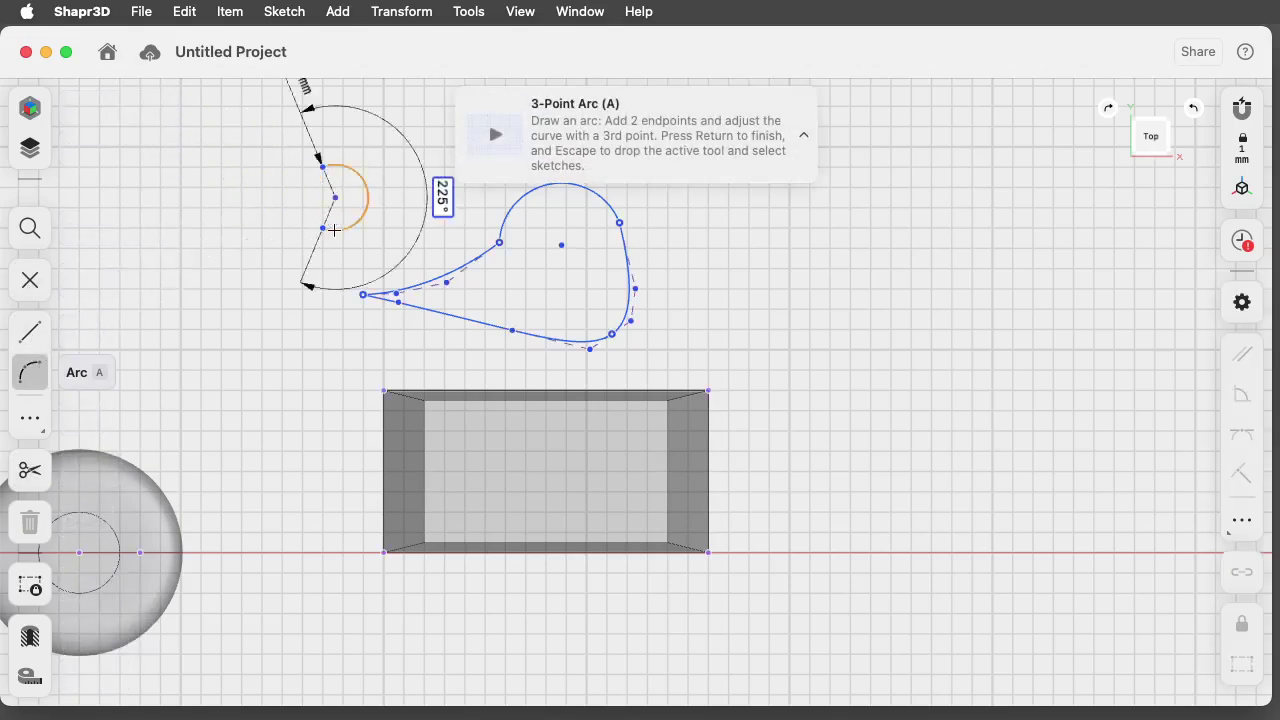
pyautogui.click(391, 232)
pyautogui.press('Escape')
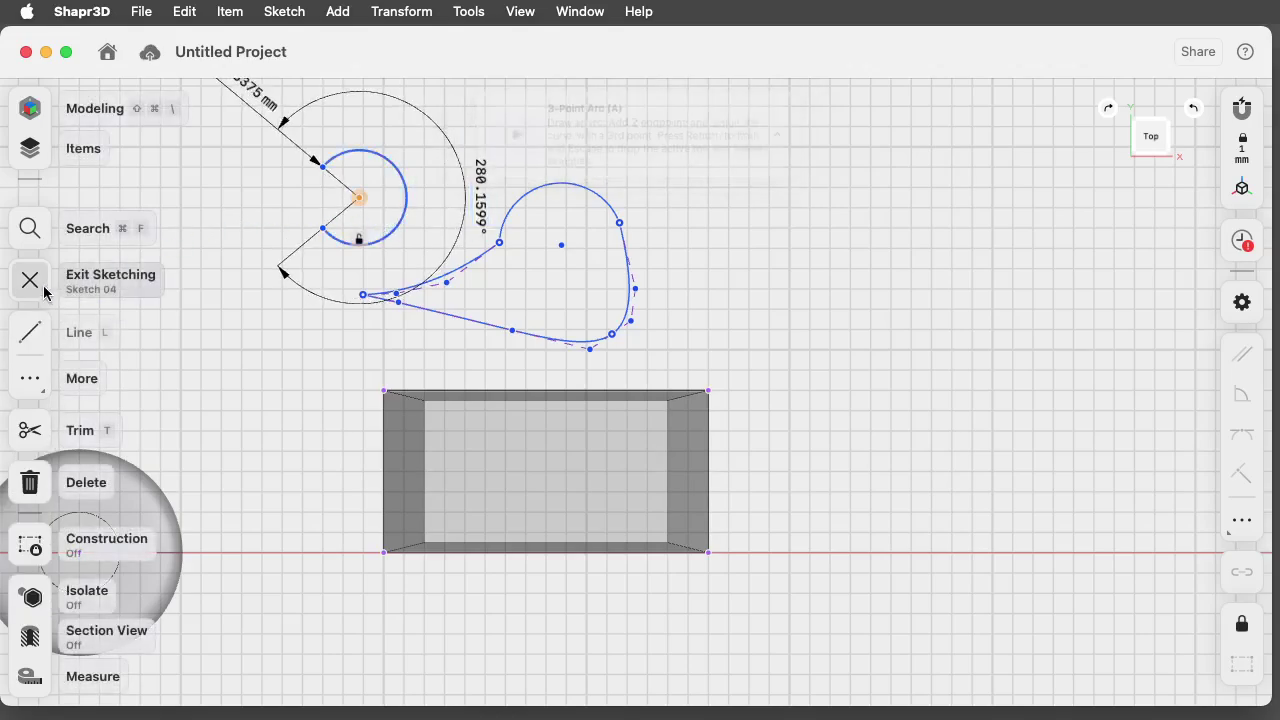
pyautogui.click(30, 332)
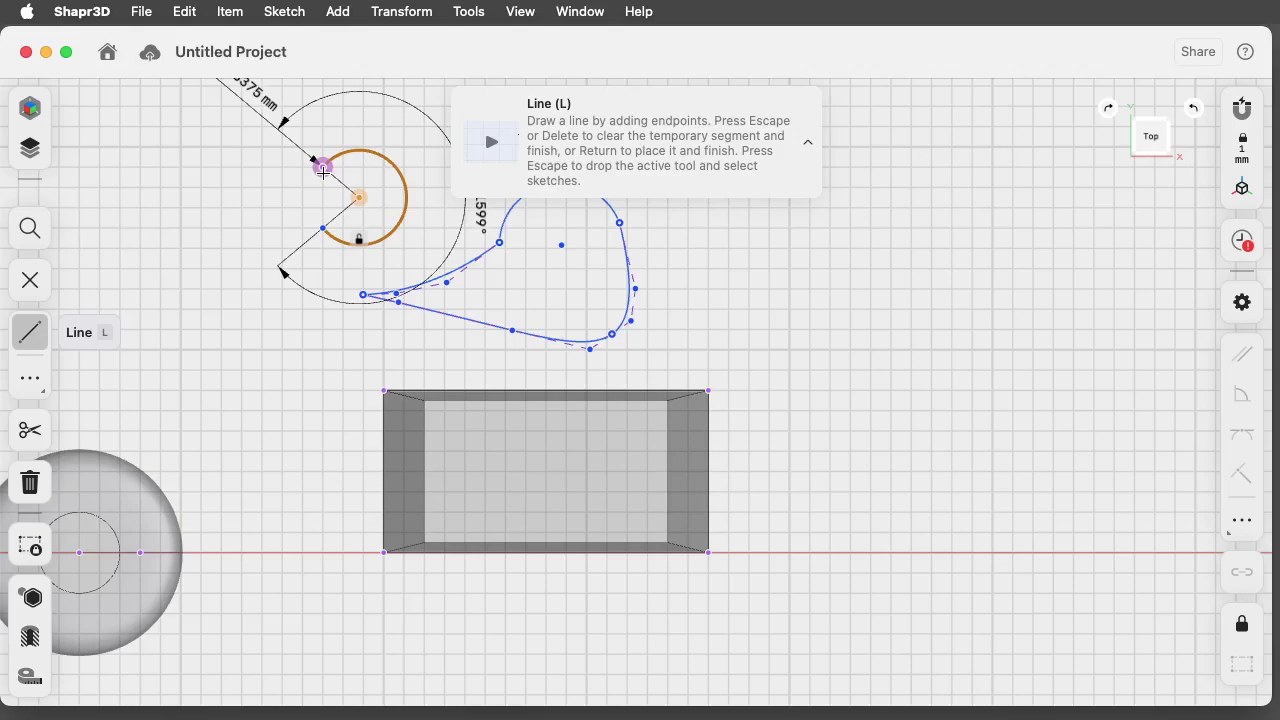
pyautogui.click(322, 166)
pyautogui.click(58, 285)
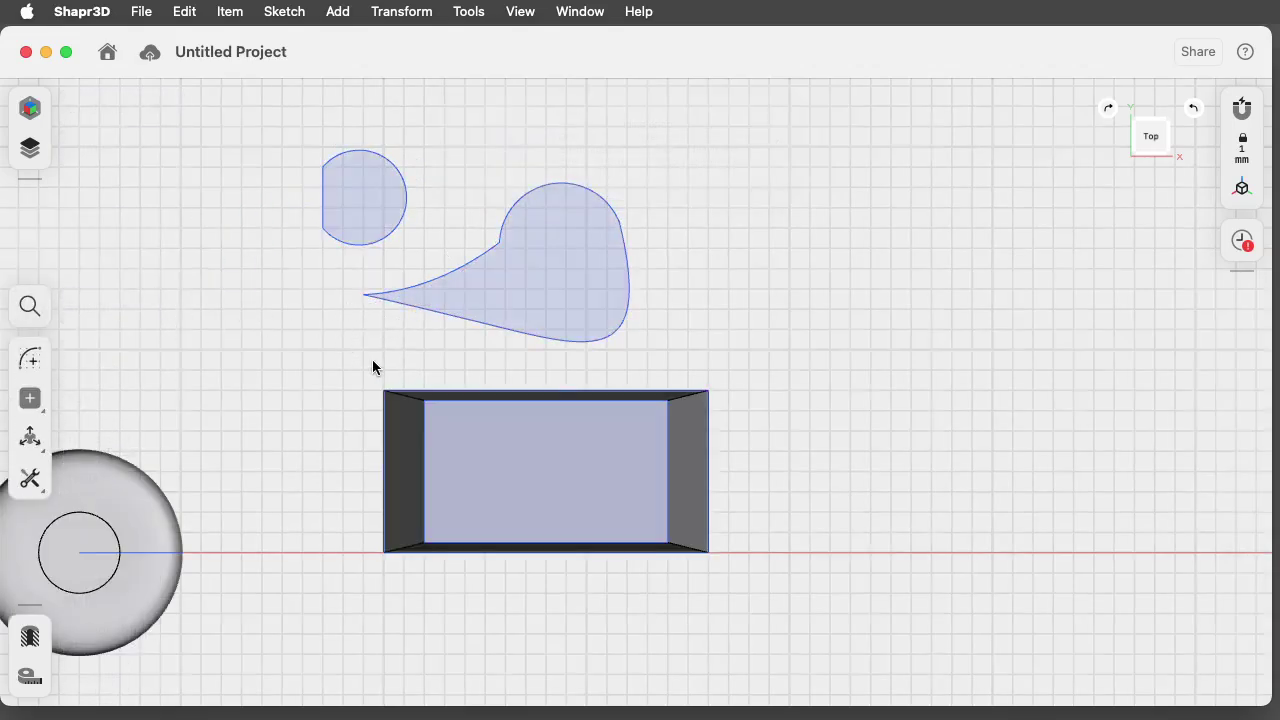
# Raise the teardrop profile vertically to about 11.1 mm above the tapered body's upper face.
pyautogui.moveTo(372, 367)
pyautogui.mouseDown(button='right')
pyautogui.moveTo(414, 326)
pyautogui.moveTo(549, 269)
pyautogui.moveTo(593, 277)
pyautogui.moveTo(560, 312)
pyautogui.moveTo(611, 268)
pyautogui.moveTo(617, 241)
pyautogui.mouseUp(button='right')
pyautogui.scroll(-5, 606, 269)
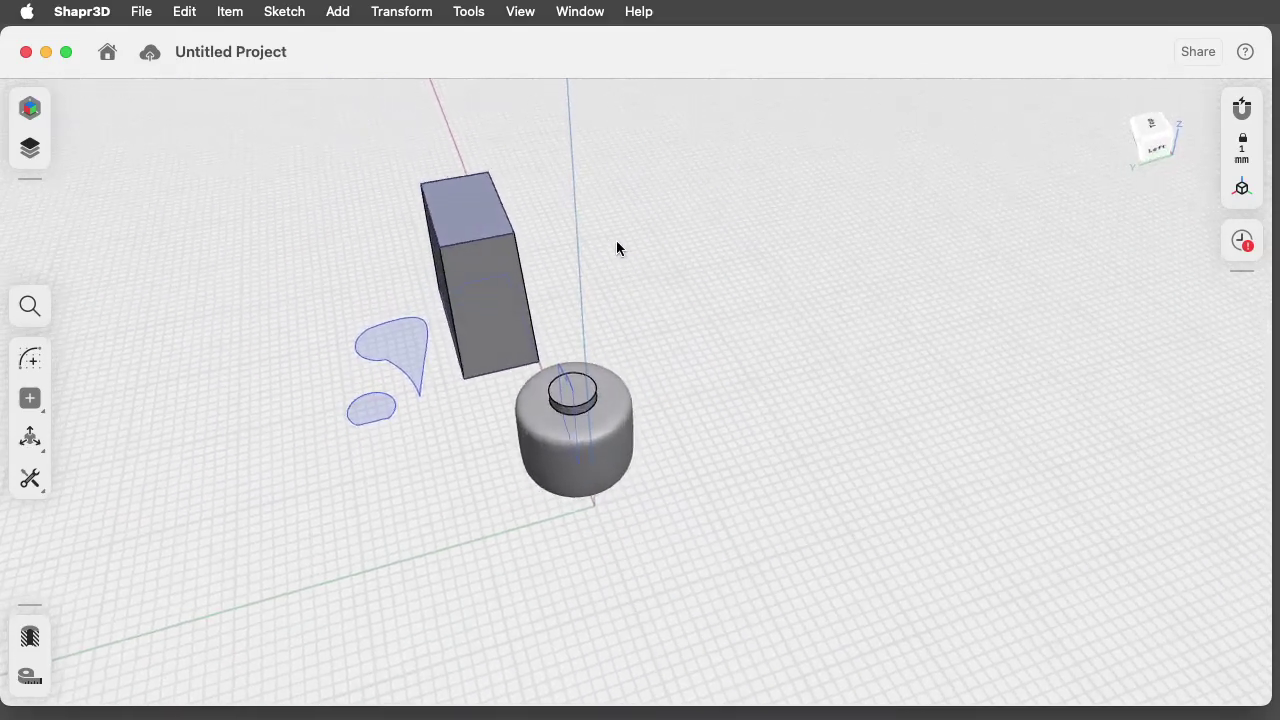
pyautogui.click(397, 338)
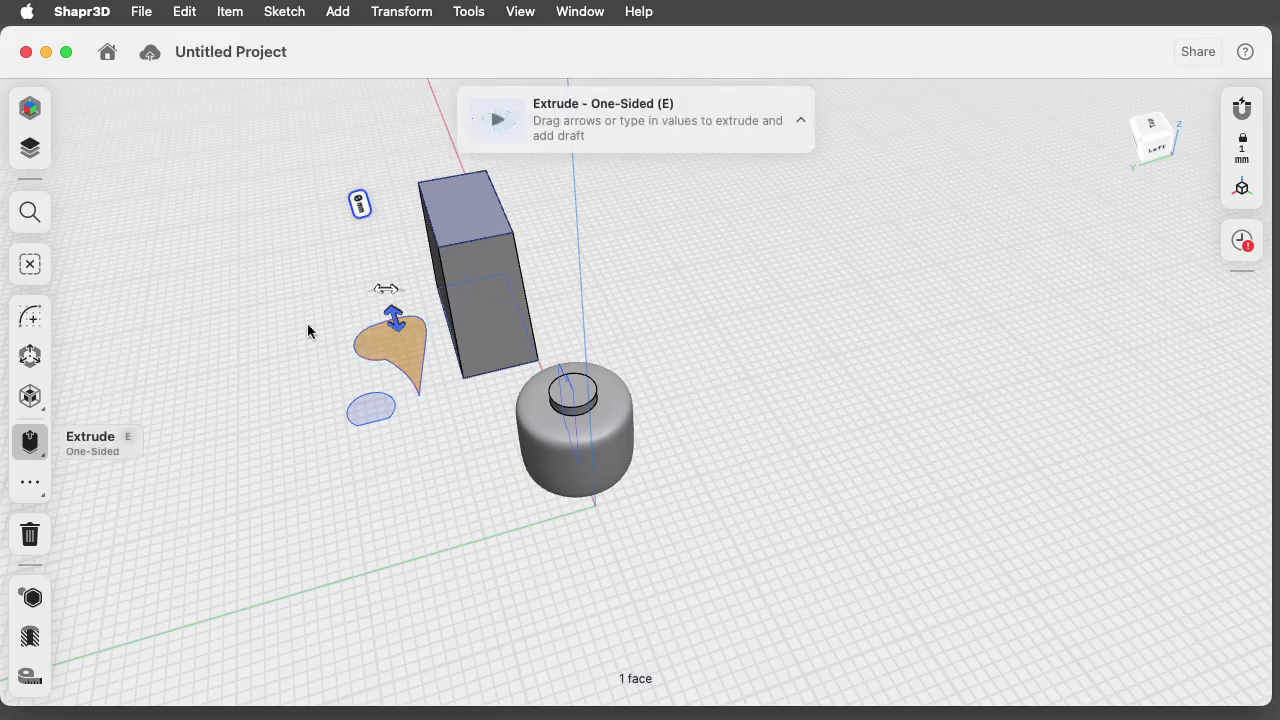
pyautogui.click(30, 358)
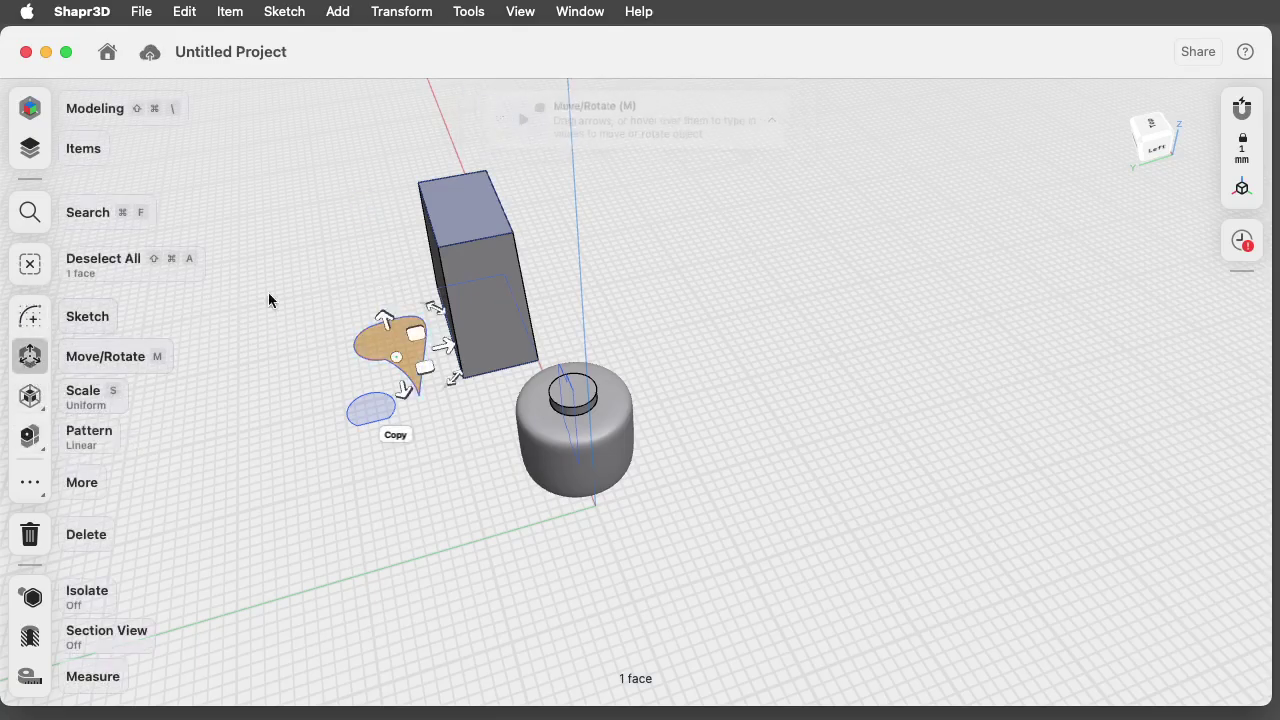
pyautogui.moveTo(389, 320); pyautogui.dragTo(367, 77)
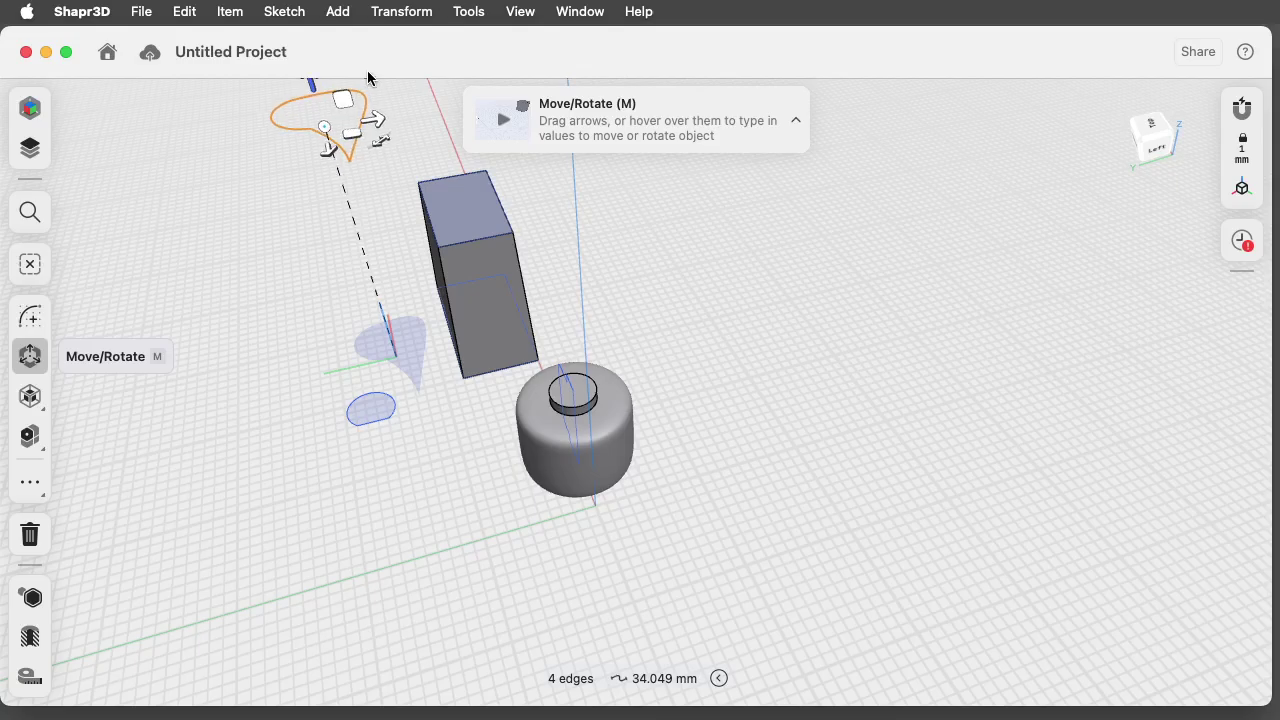
# Raise the small arc-and-line profile vertically by about 28.6 mm.
pyautogui.click(383, 409)
pyautogui.press('e')
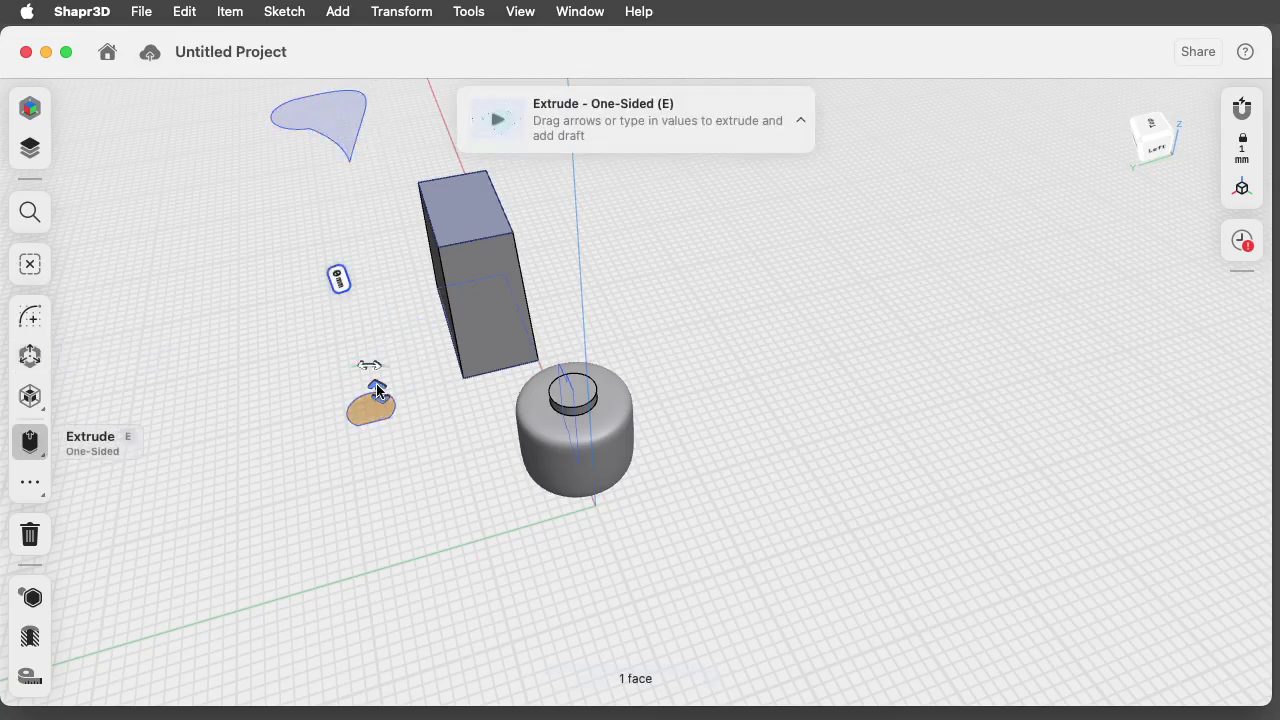
pyautogui.click(30, 356)
pyautogui.moveTo(355, 377); pyautogui.dragTo(252, 90)
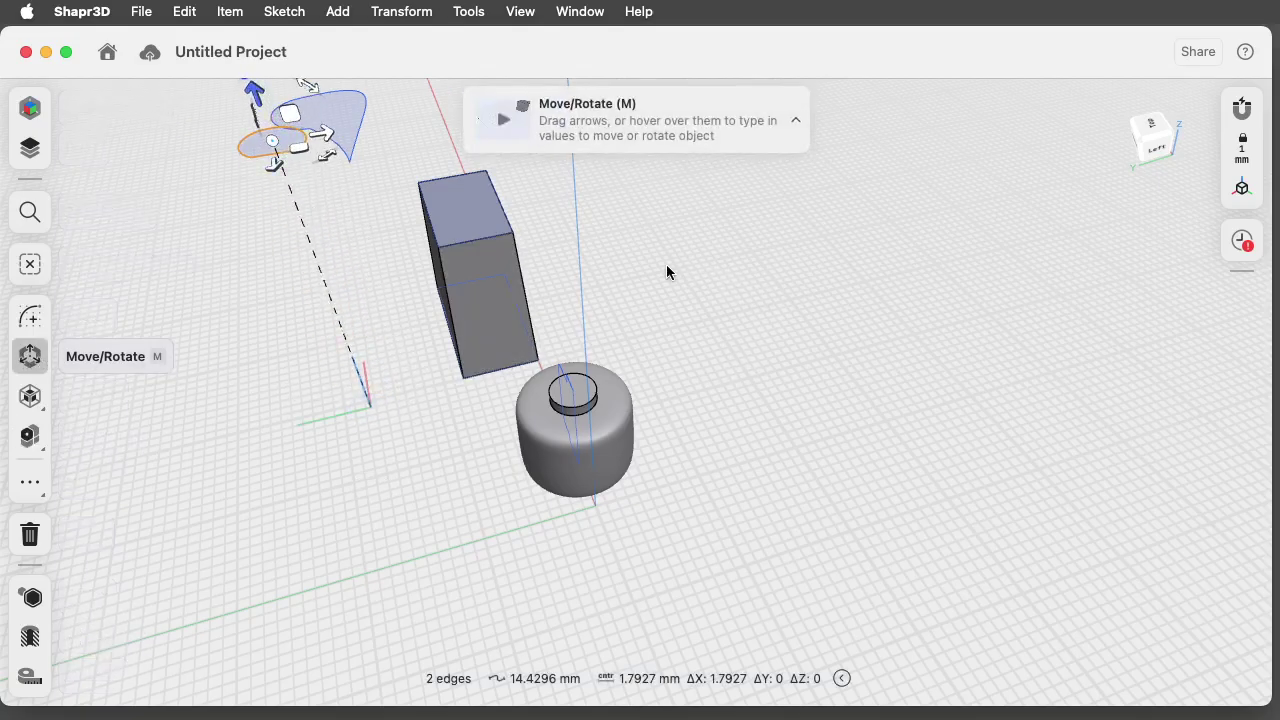
# Move the raised teardrop profile 4 mm horizontally toward the tapered body.
pyautogui.moveTo(671, 278); pyautogui.dragTo(666, 260, button='right')
pyautogui.moveTo(660, 322); pyautogui.dragTo(627, 453, button='middle')
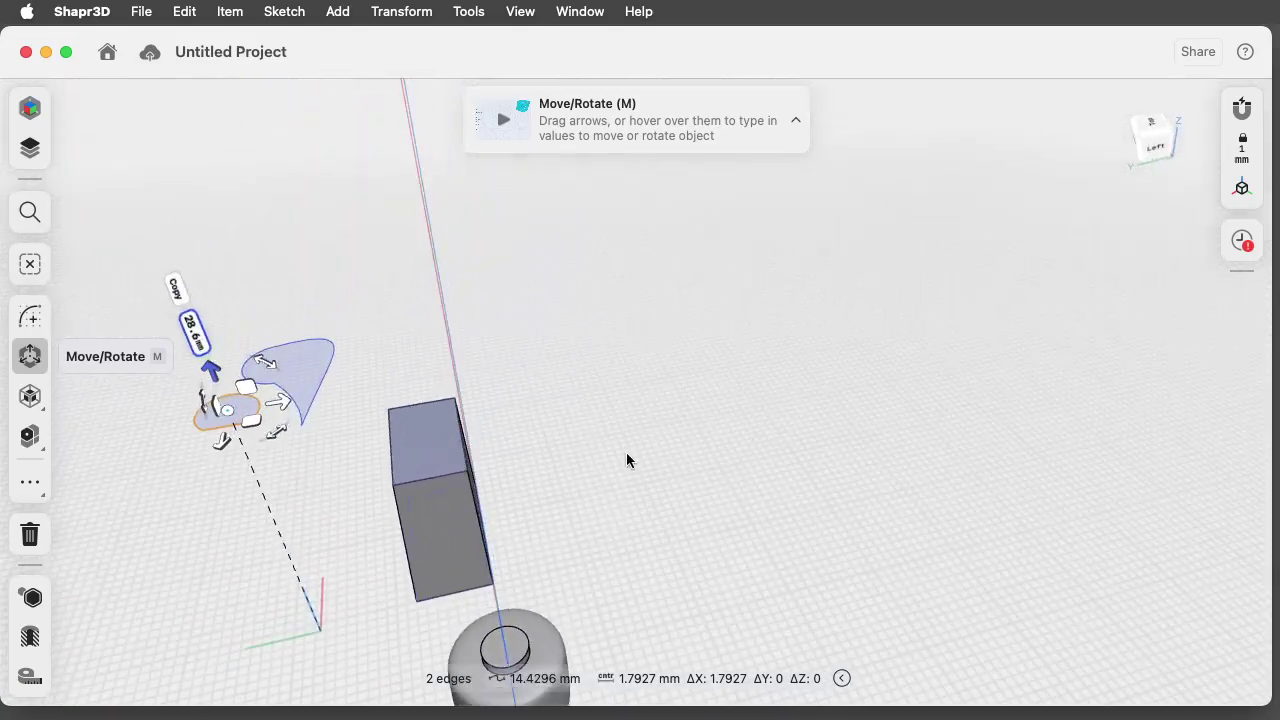
pyautogui.moveTo(627, 453); pyautogui.dragTo(597, 426, button='right')
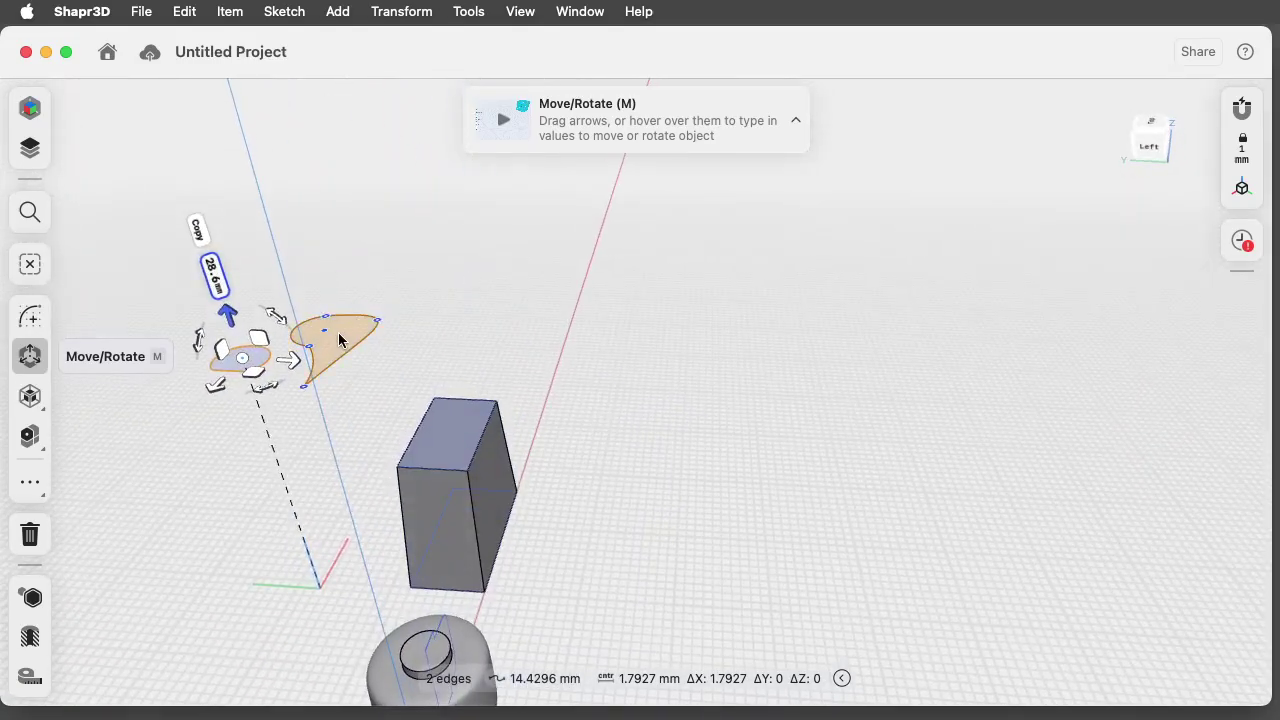
pyautogui.press('e')
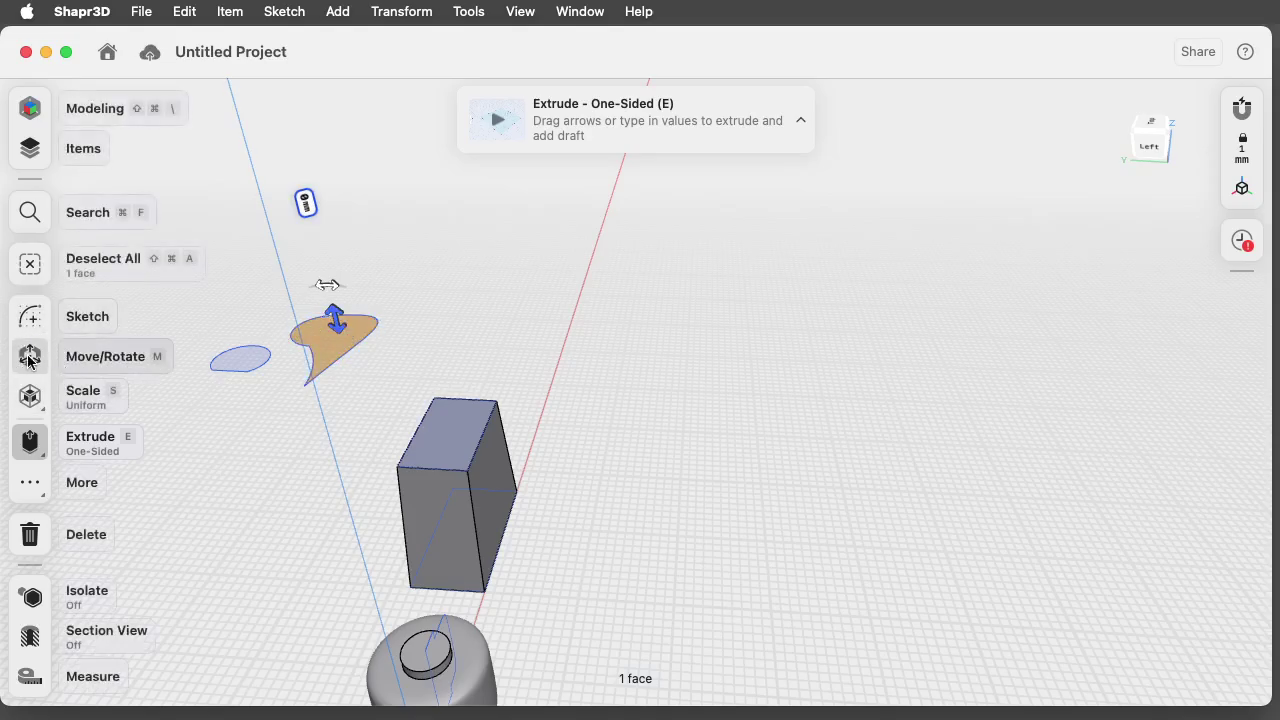
pyautogui.click(30, 356)
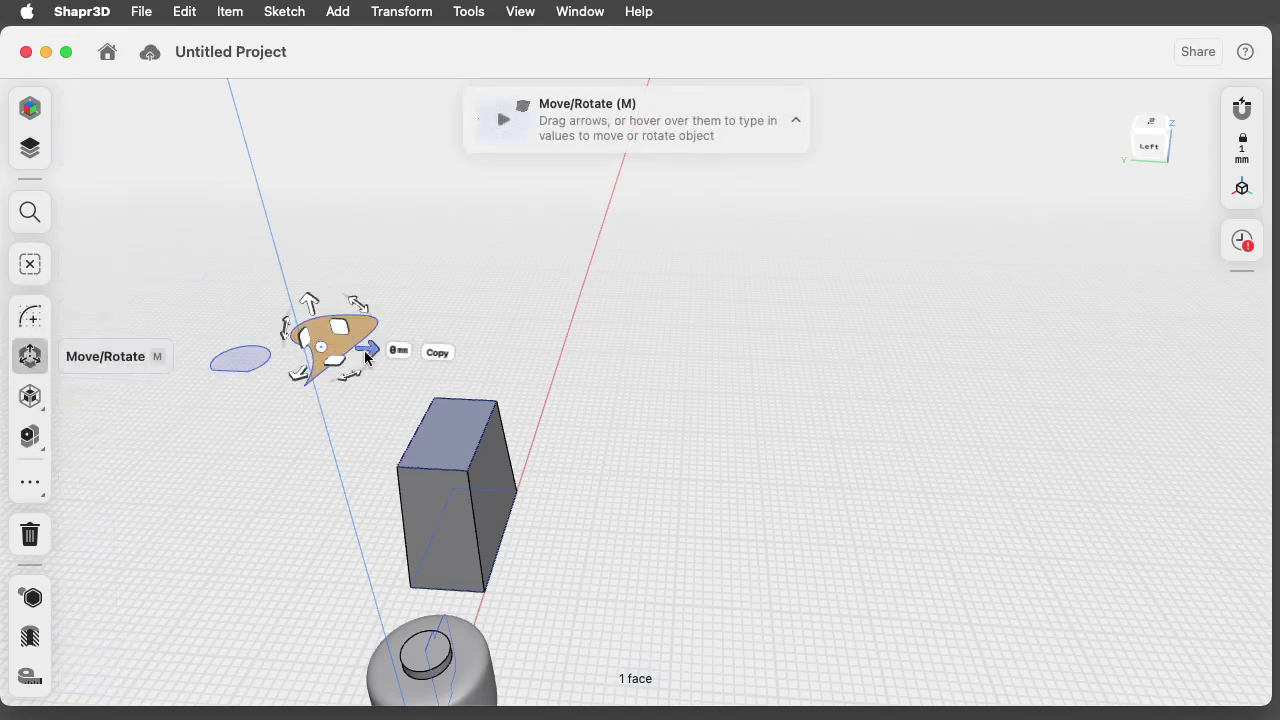
pyautogui.moveTo(370, 348); pyautogui.dragTo(408, 357)
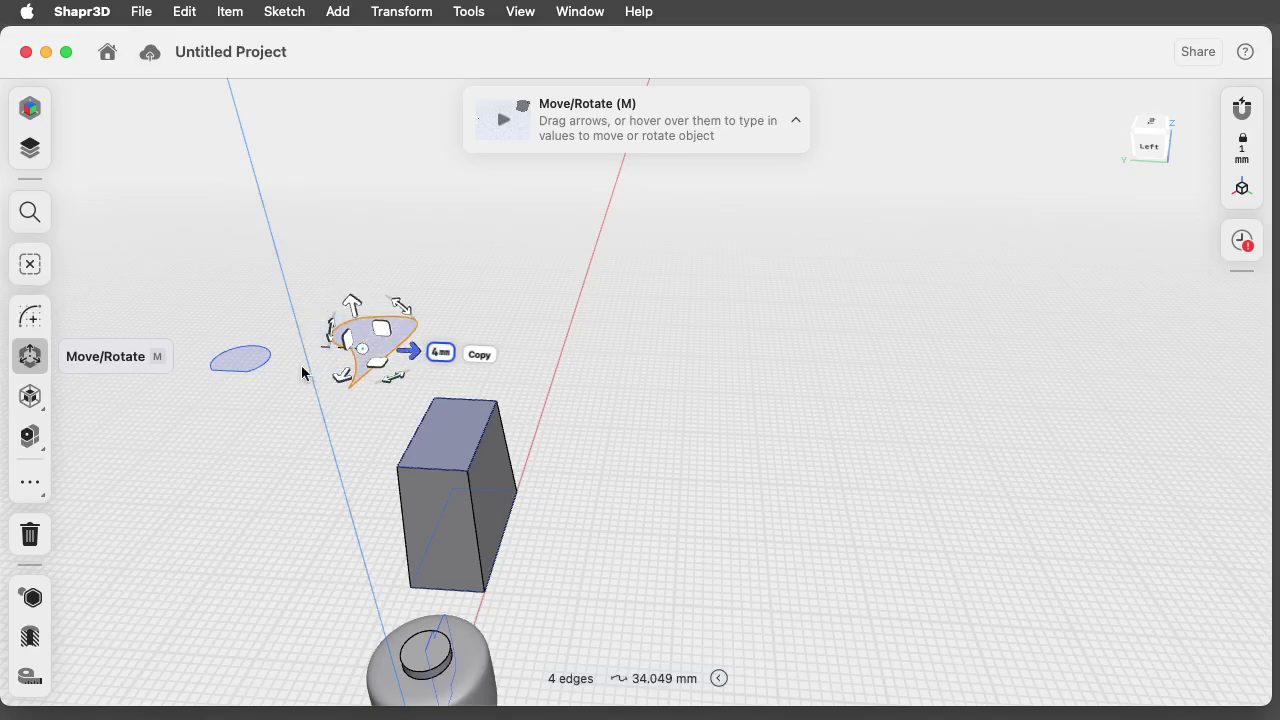
# Raise the small profile to about 11.5 mm above the teardrop and move it about 36.4 mm horizontally past the tapered body.
pyautogui.click(252, 359)
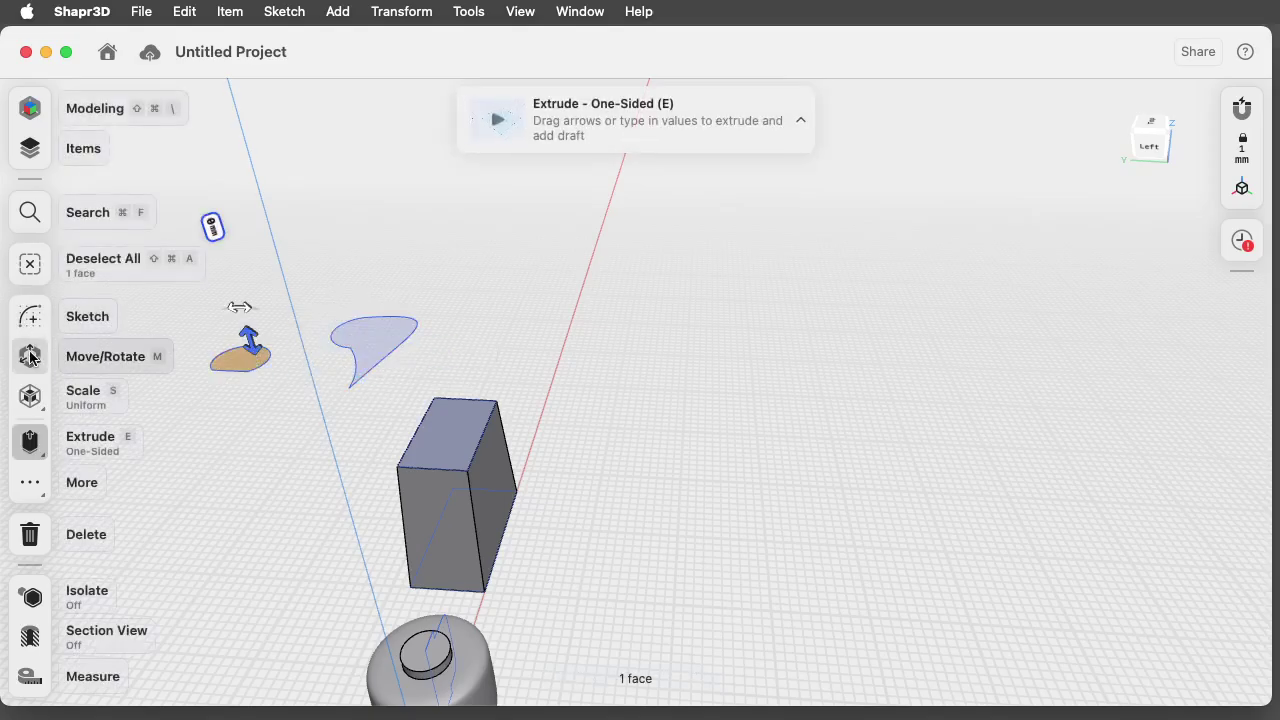
pyautogui.click(71, 350)
pyautogui.moveTo(224, 298); pyautogui.dragTo(208, 220)
pyautogui.moveTo(293, 271); pyautogui.dragTo(718, 246)
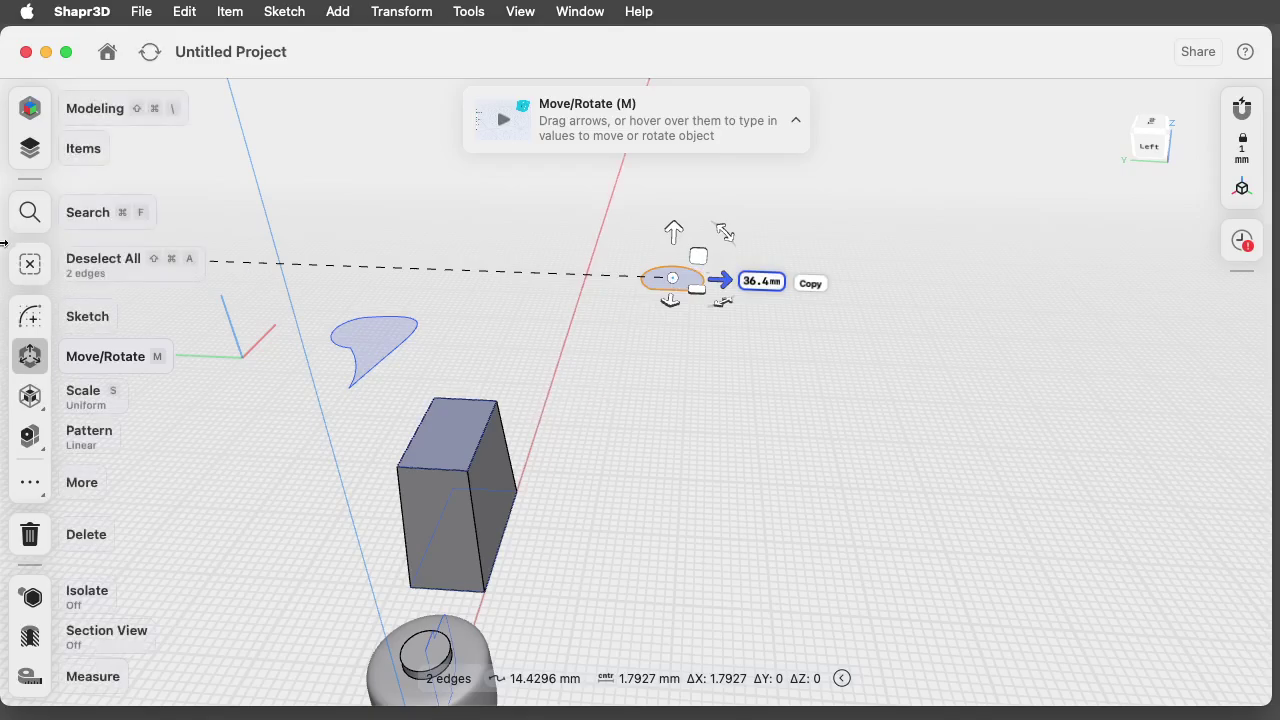
pyautogui.click(29, 263)
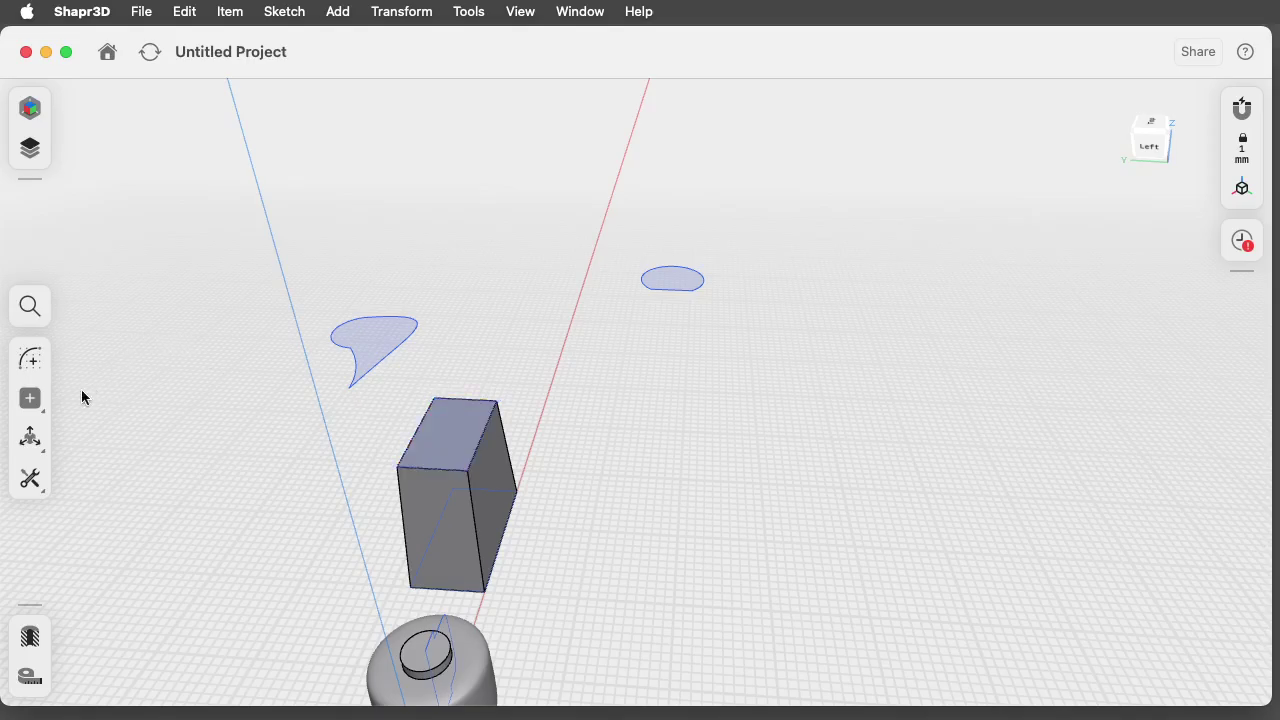
# Loft a solid body between the tapered body's upper face and the teardrop profile, without guide curves.
pyautogui.click(29, 482)
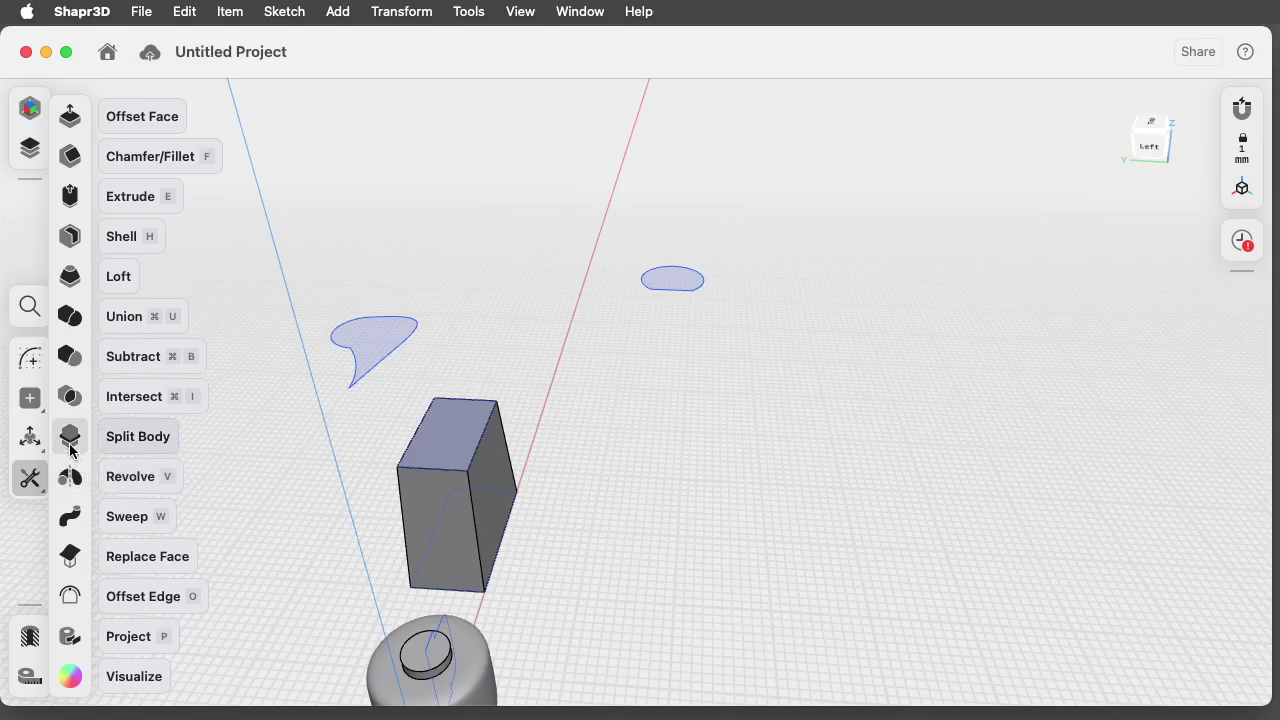
pyautogui.click(71, 279)
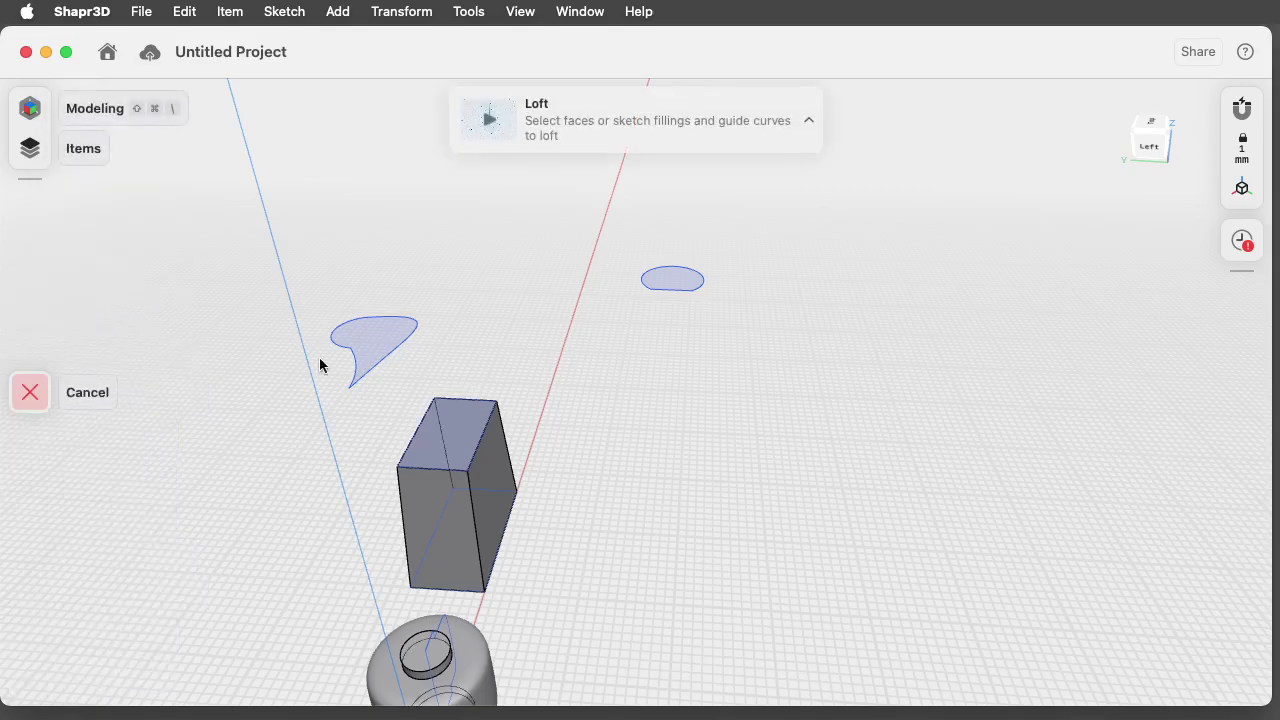
pyautogui.click(474, 431)
pyautogui.click(386, 333)
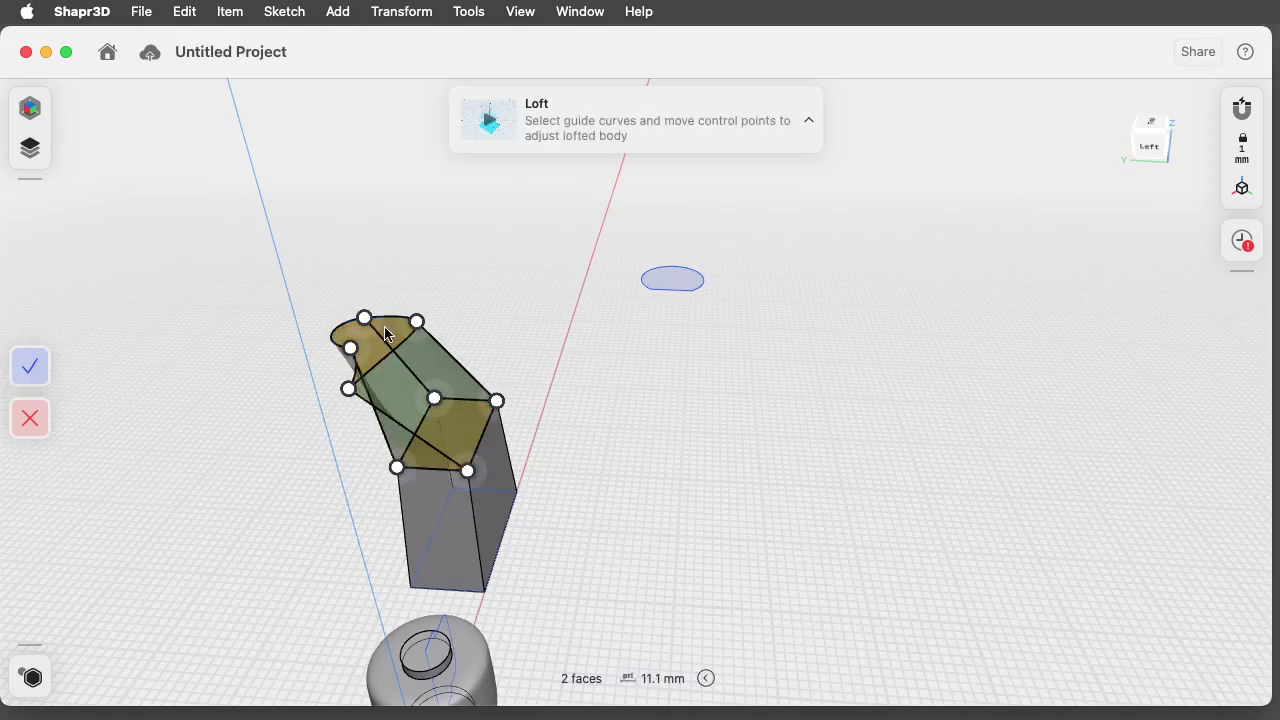
pyautogui.click(29, 366)
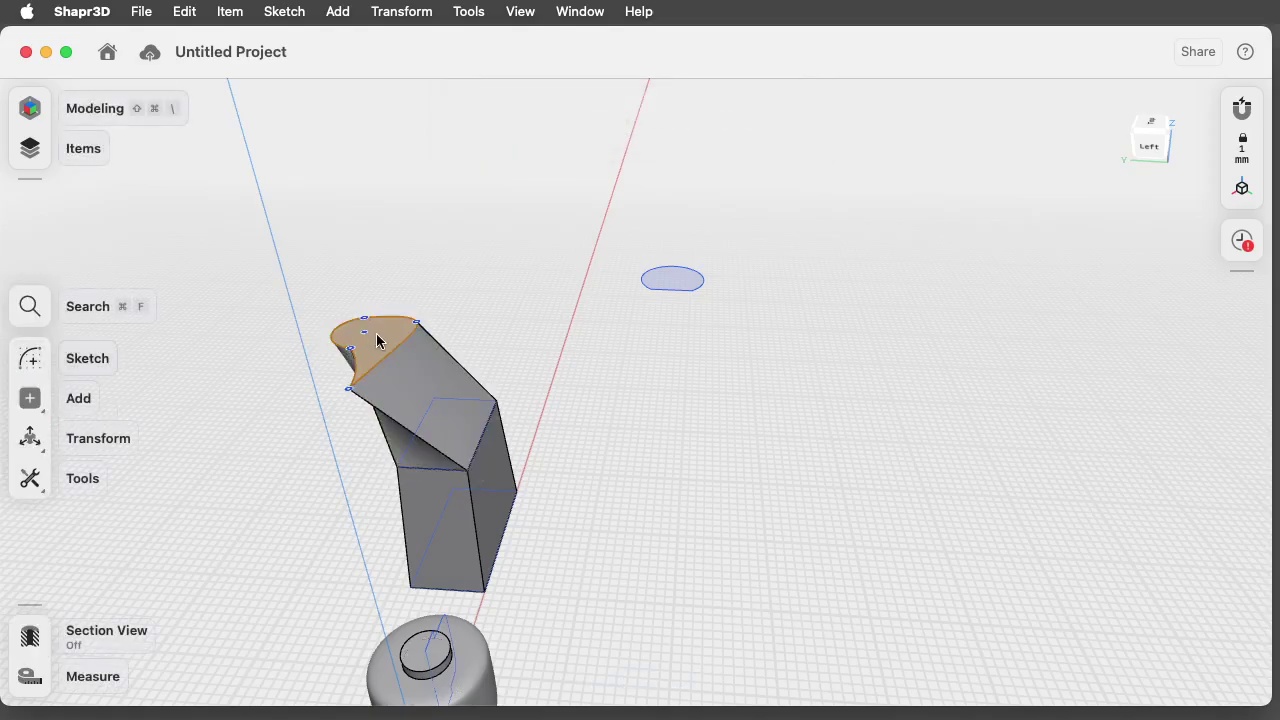
# Loft a second body from the teardrop profile to the small arc-and-line profile, without guide curves.
pyautogui.click(30, 478)
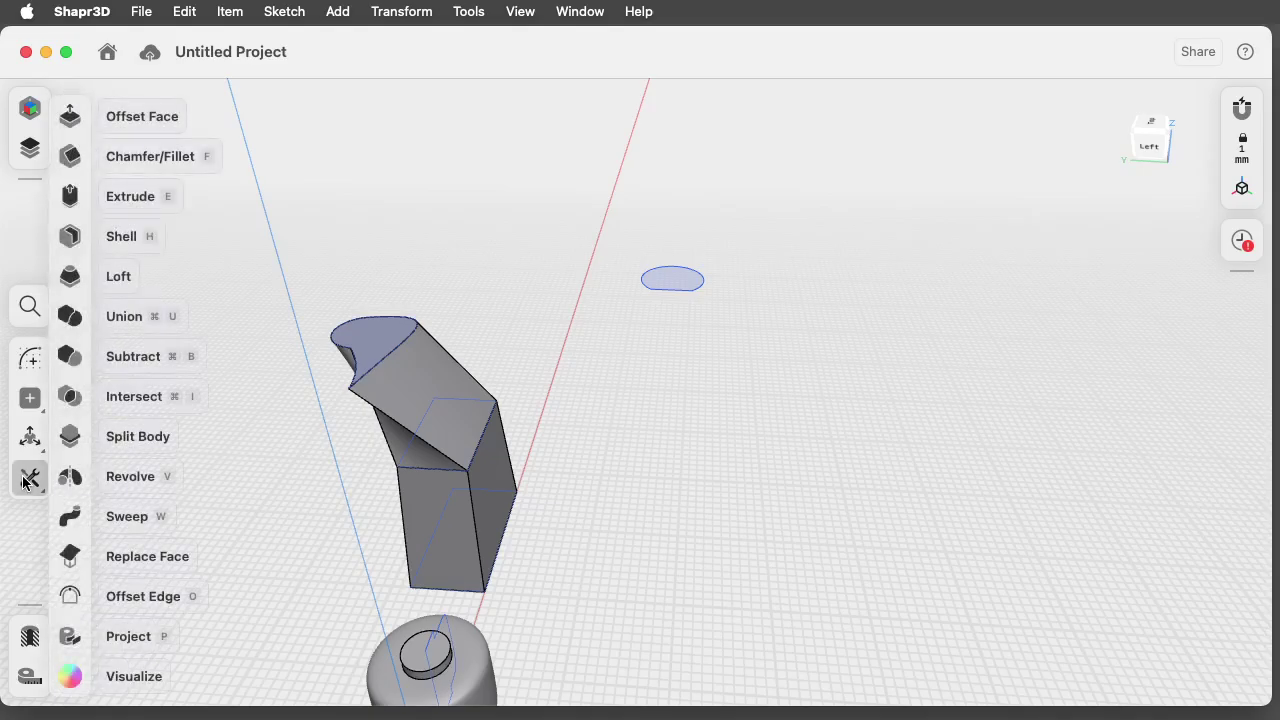
pyautogui.click(117, 289)
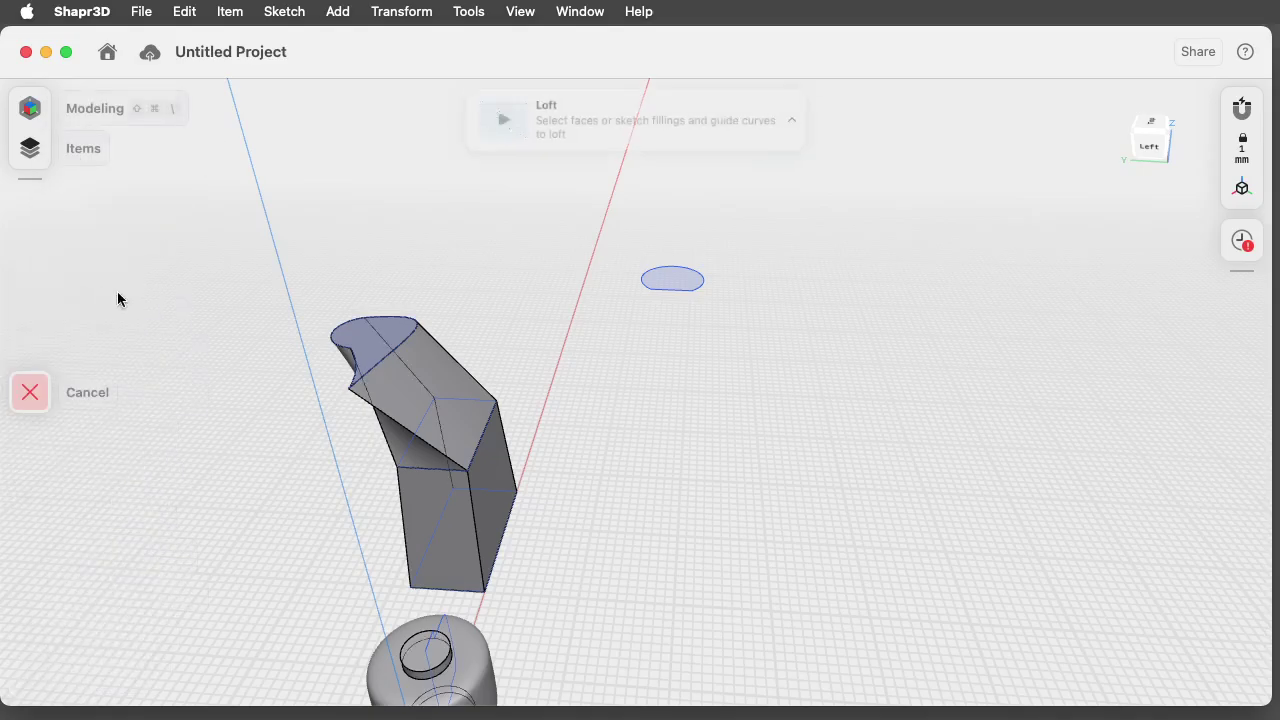
pyautogui.click(392, 336)
pyautogui.click(685, 283)
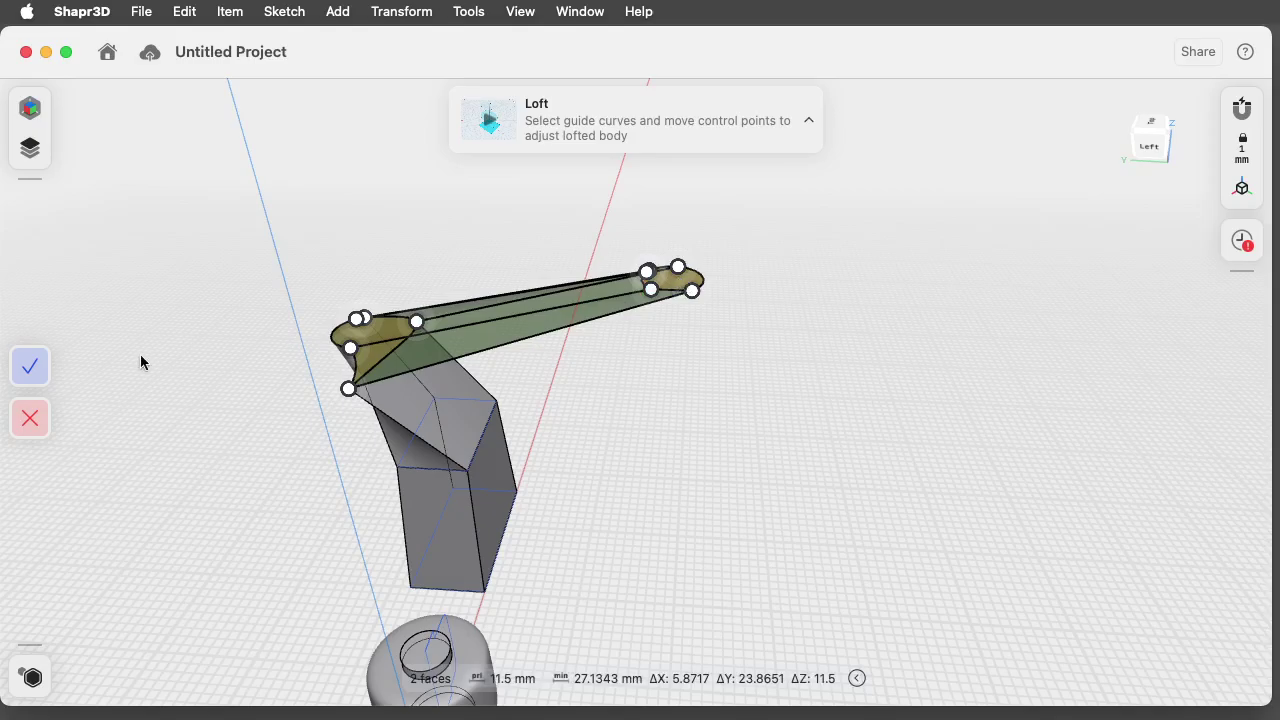
pyautogui.click(29, 366)
# Undo both new lofts, the small profile's last two moves and the teardrop profile's horizontal move.
pyautogui.moveTo(234, 540)
pyautogui.mouseDown(button='right')
pyautogui.moveTo(245, 450)
pyautogui.moveTo(322, 502)
pyautogui.moveTo(256, 512)
pyautogui.moveTo(121, 500)
pyautogui.moveTo(66, 517)
pyautogui.moveTo(106, 546)
pyautogui.moveTo(126, 531)
pyautogui.moveTo(108, 539)
pyautogui.moveTo(111, 526)
pyautogui.moveTo(240, 543)
pyautogui.mouseUp(button='right')
pyautogui.moveTo(764, 481); pyautogui.dragTo(702, 481, button='right')
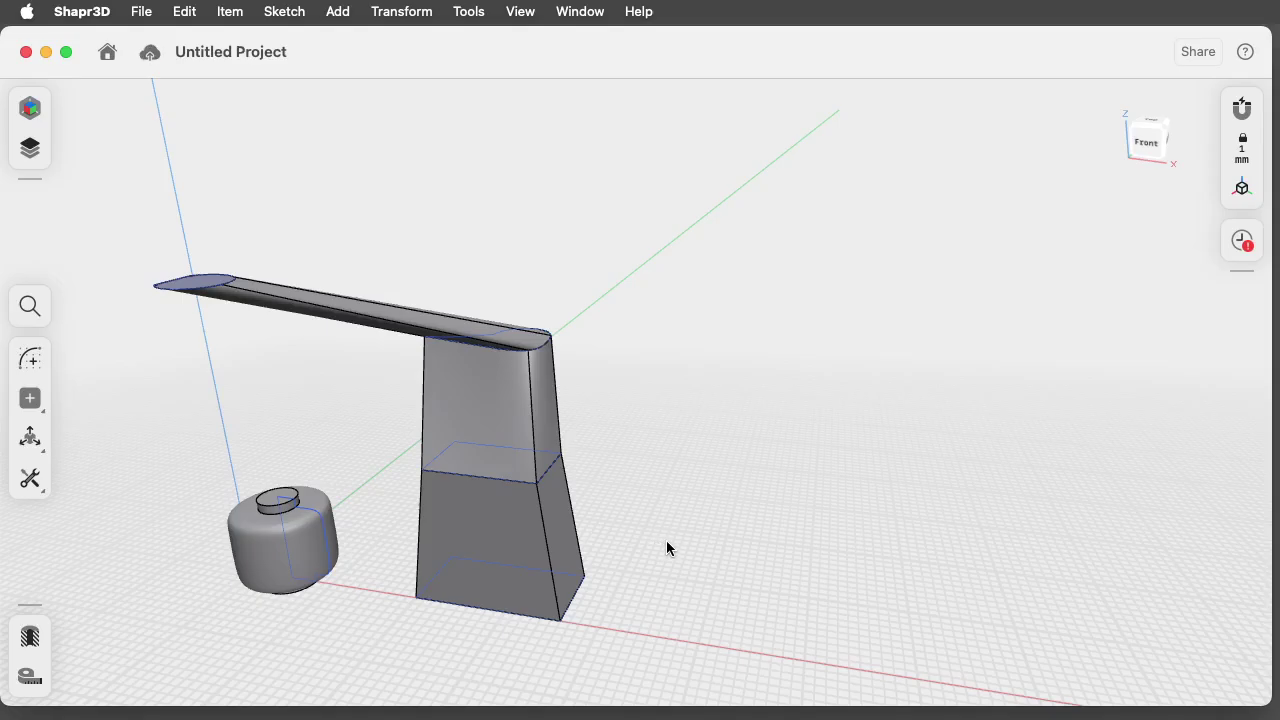
pyautogui.press('super+z')
pyautogui.press('super+z')
pyautogui.press('super+z')
pyautogui.press('super+z')
pyautogui.press('super+z')
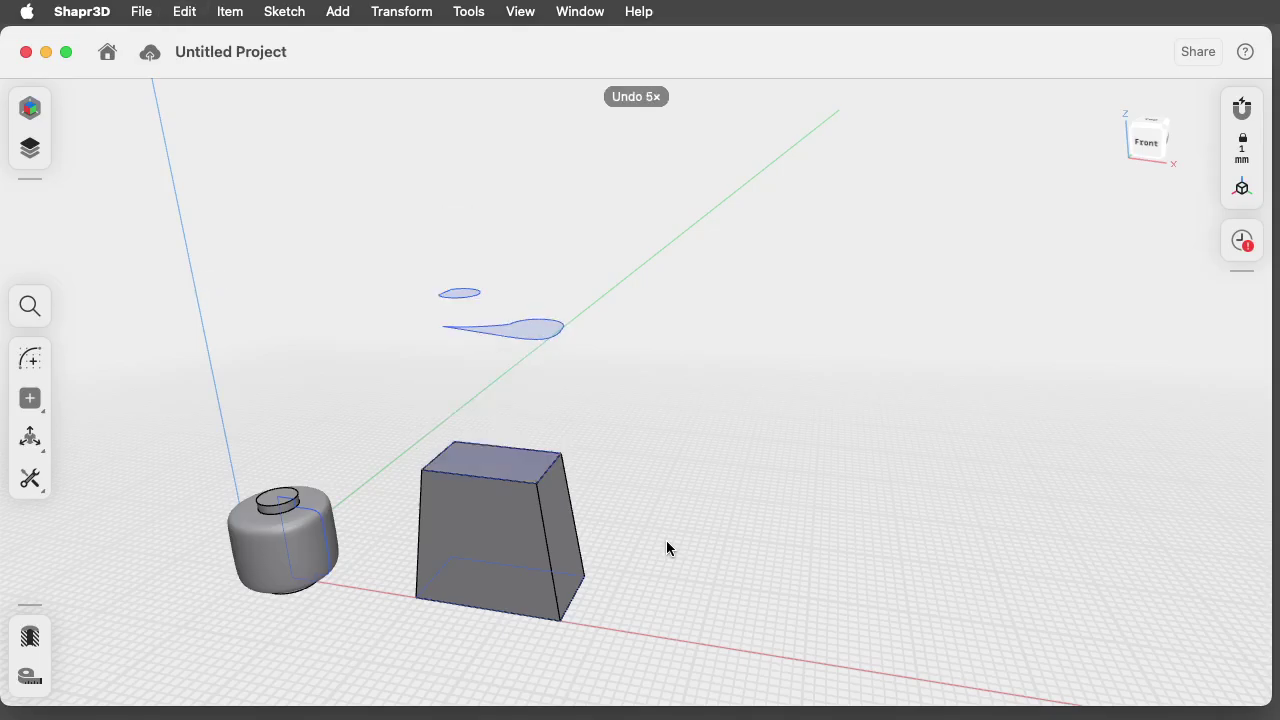
# Undo the vertical moves of the teardrop profile and the small arc-and-line profile.
pyautogui.press('super+z')
pyautogui.press('super+z')
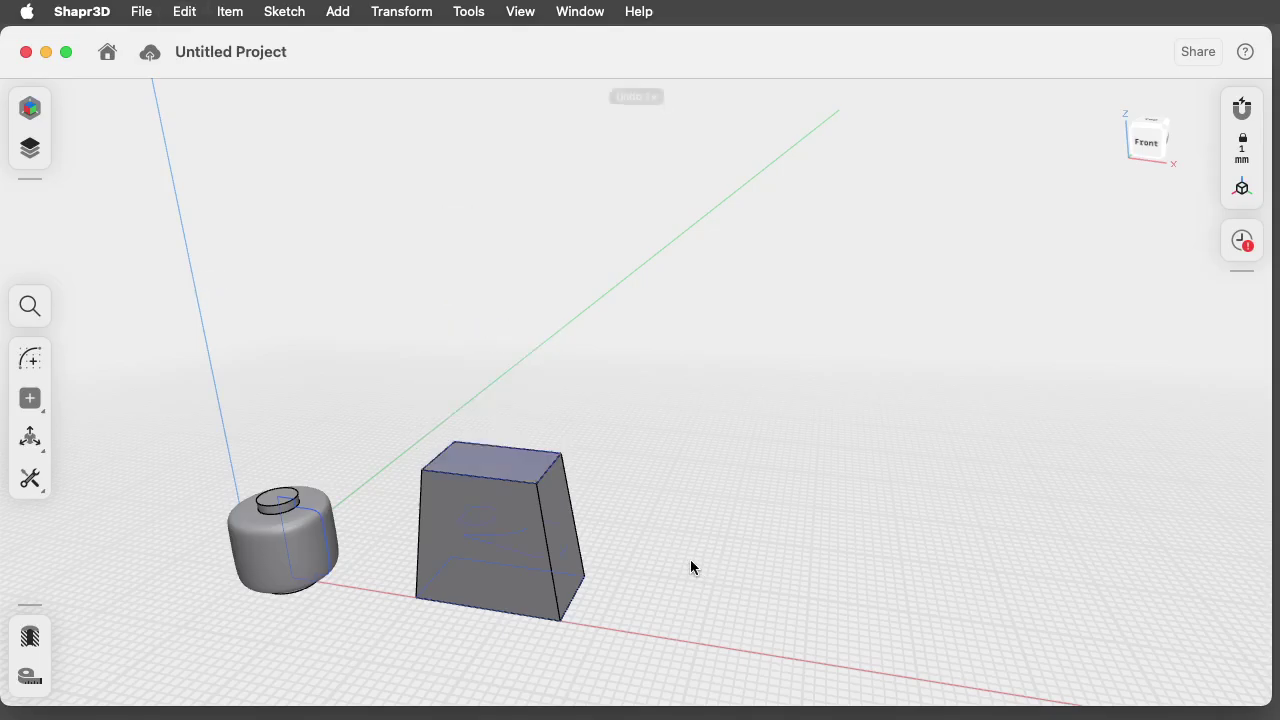
pyautogui.moveTo(728, 563); pyautogui.dragTo(745, 558, button='right')
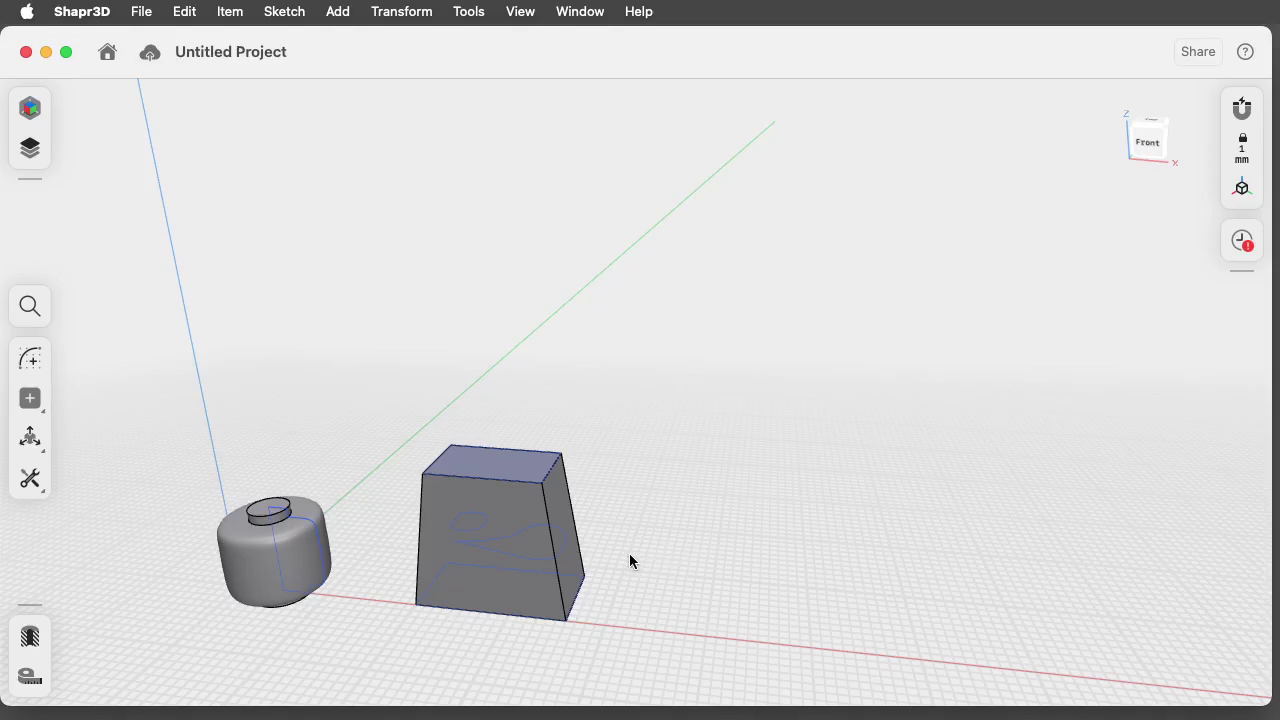
# Undo the sketch geometry of the small profile and the teardrop profile, and look at the bodies from the top.
pyautogui.moveTo(694, 560); pyautogui.dragTo(799, 609, button='right')
pyautogui.press('super+z')
pyautogui.press('super+z')
pyautogui.press('super+z')
pyautogui.press('super+z')
pyautogui.press('super+z')
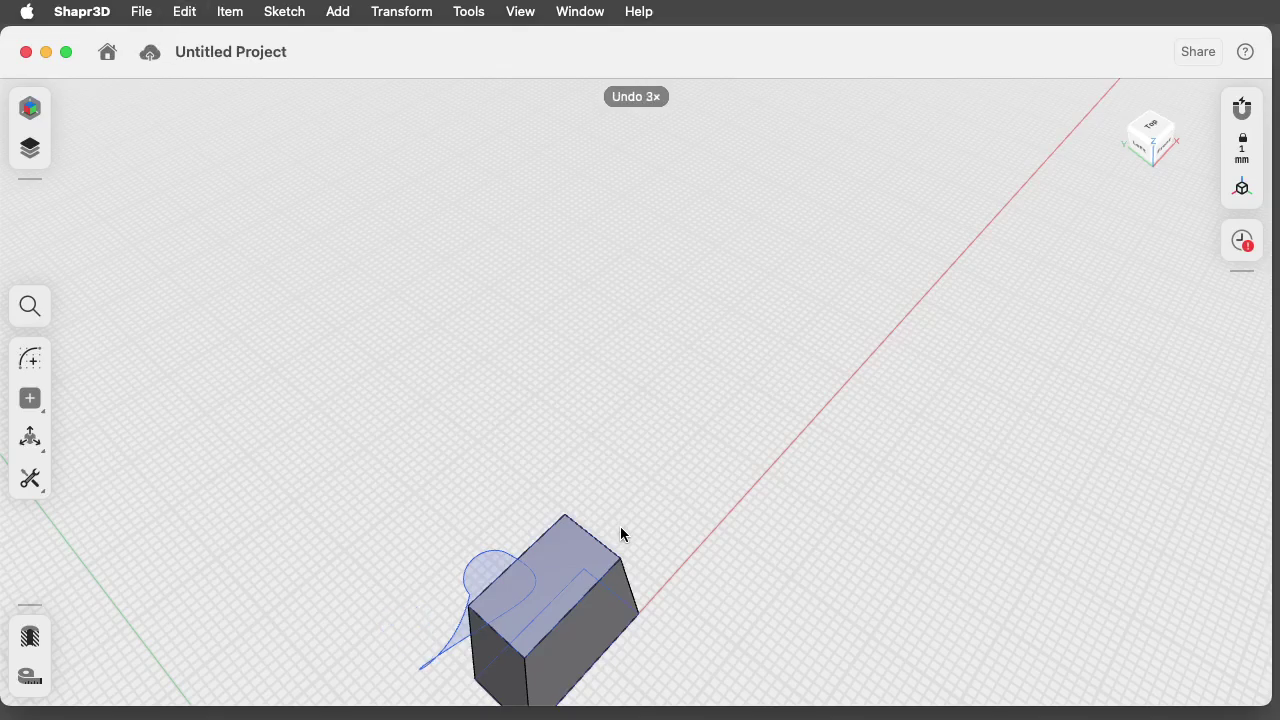
pyautogui.moveTo(716, 552); pyautogui.dragTo(626, 463, button='right')
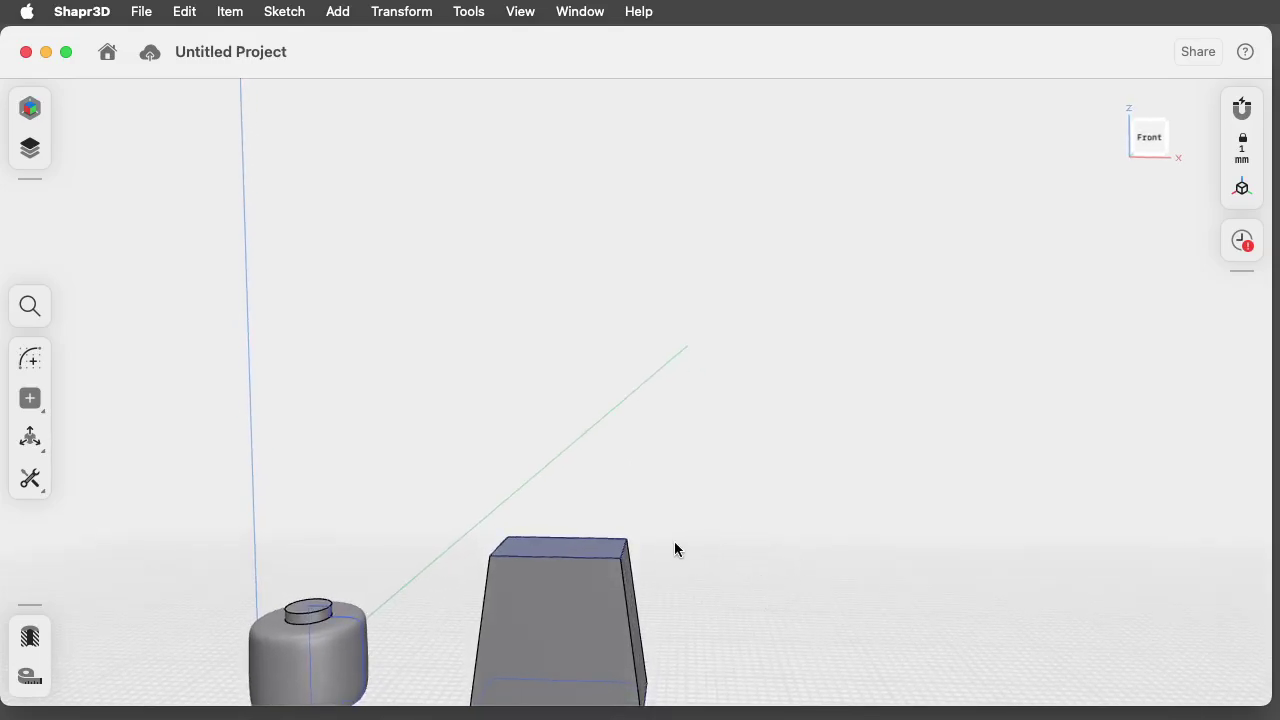
pyautogui.moveTo(753, 605); pyautogui.dragTo(717, 624, button='right')
pyautogui.moveTo(717, 624); pyautogui.dragTo(517, 554, button='middle')
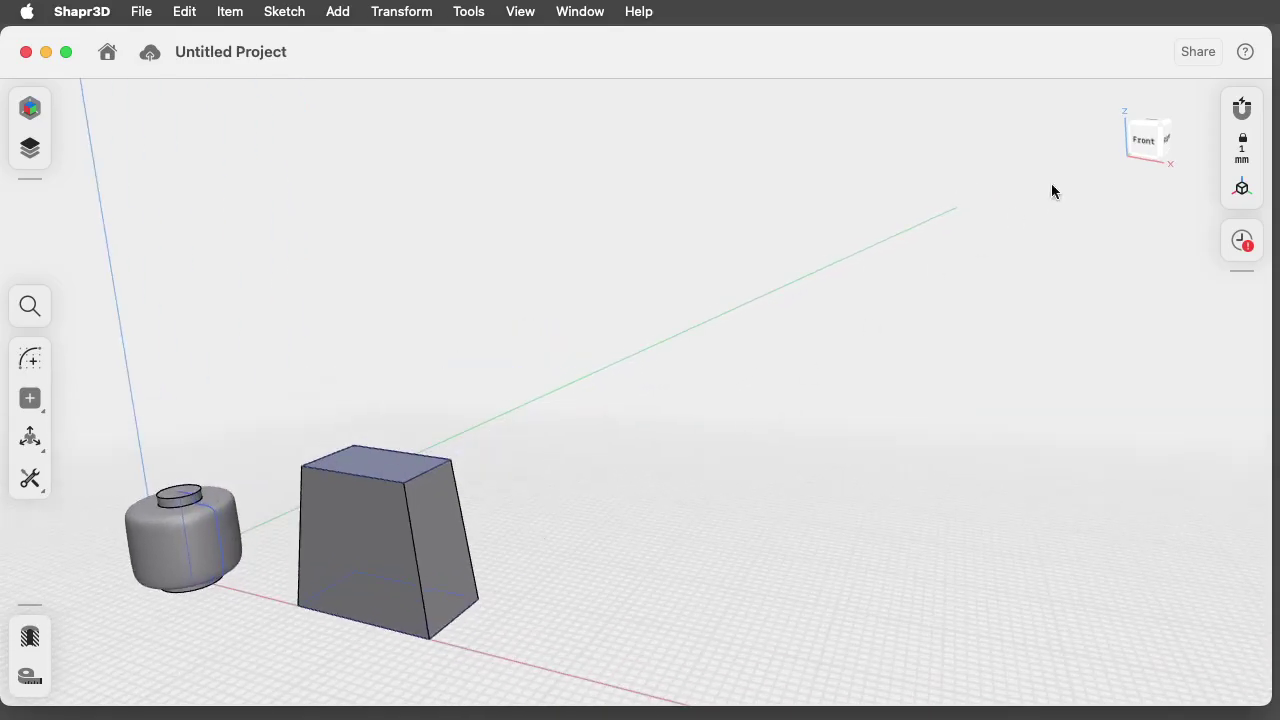
pyautogui.click(1150, 142)
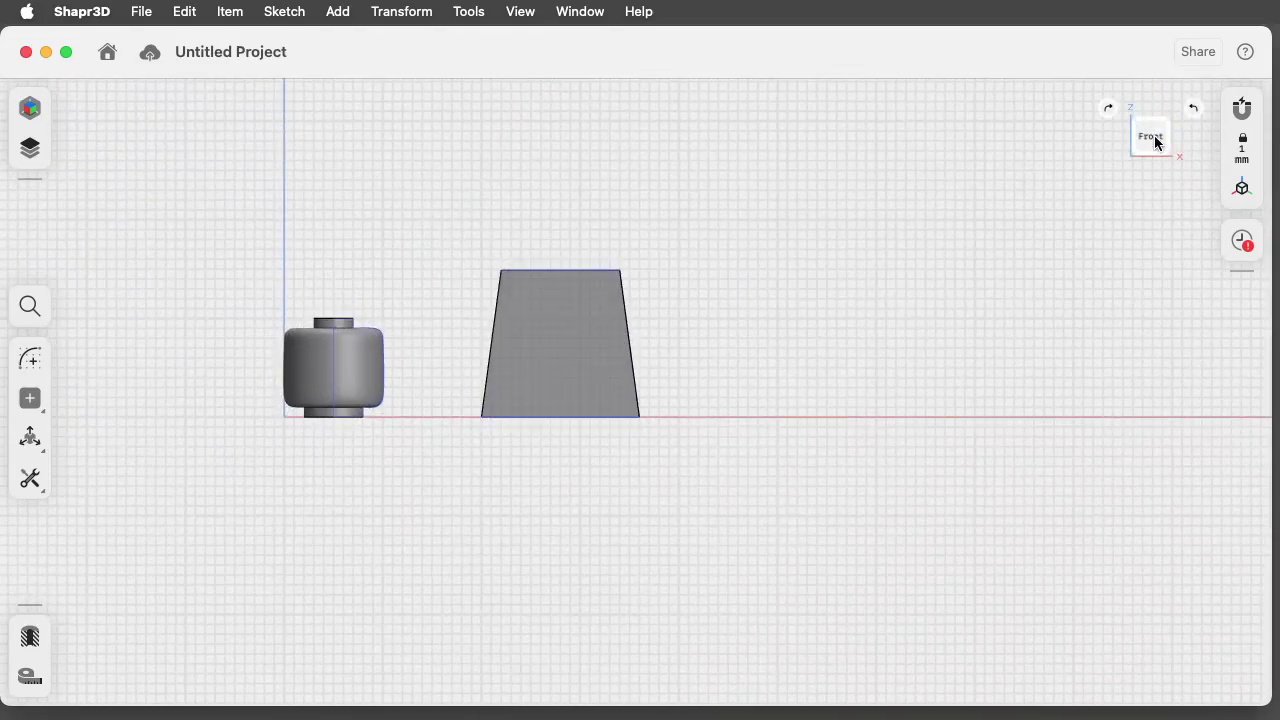
pyautogui.moveTo(1155, 143); pyautogui.dragTo(1144, 224)
pyautogui.click(1155, 132)
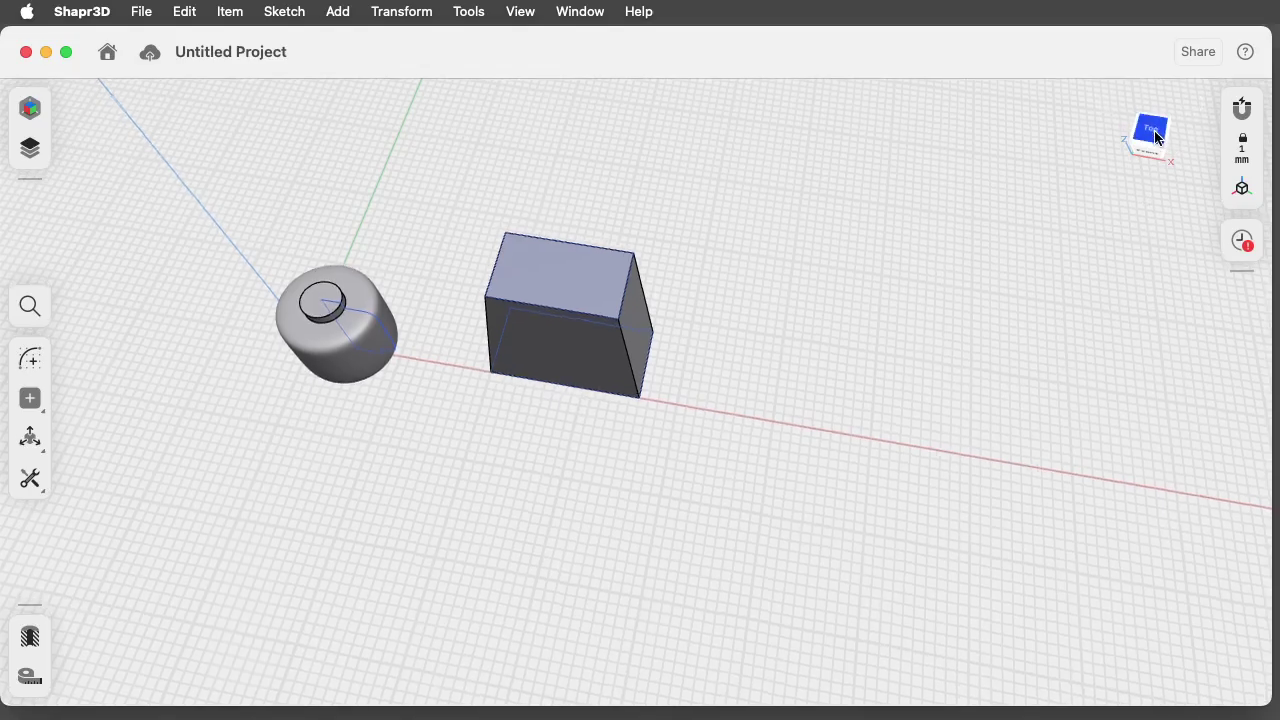
pyautogui.click(30, 358)
pyautogui.hscroll(-10, 484, 127)
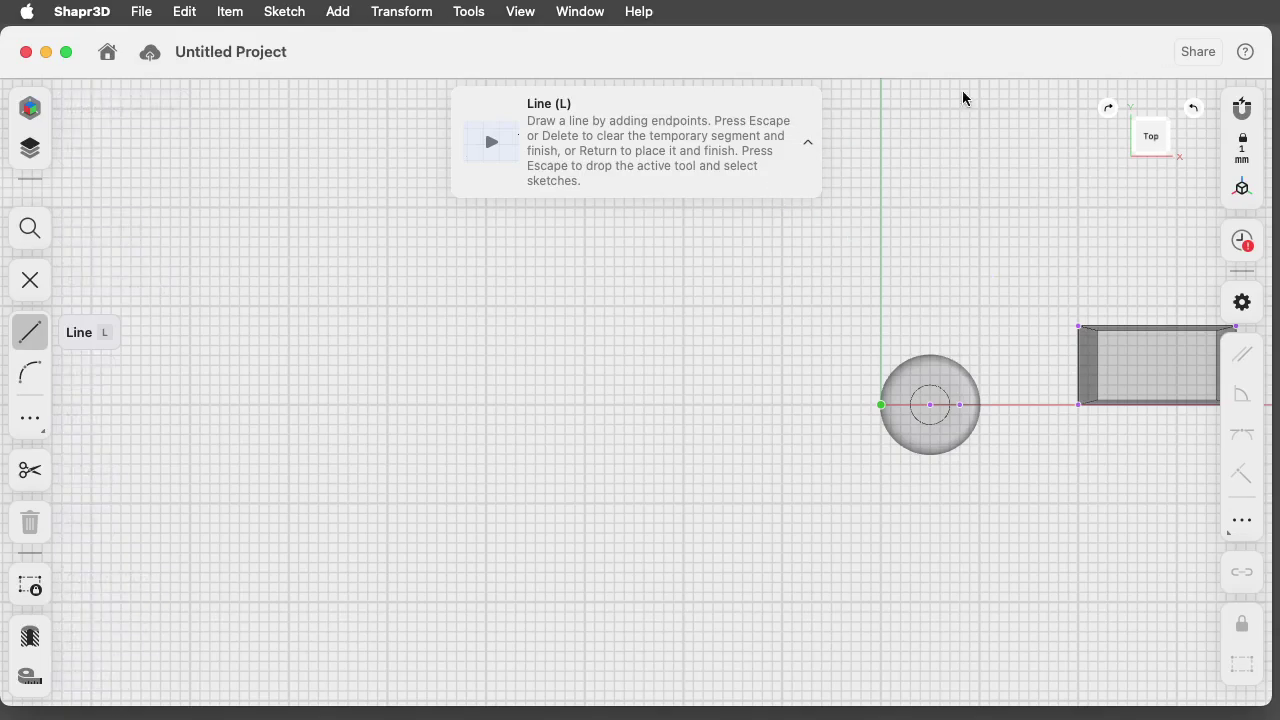
pyautogui.click(30, 280)
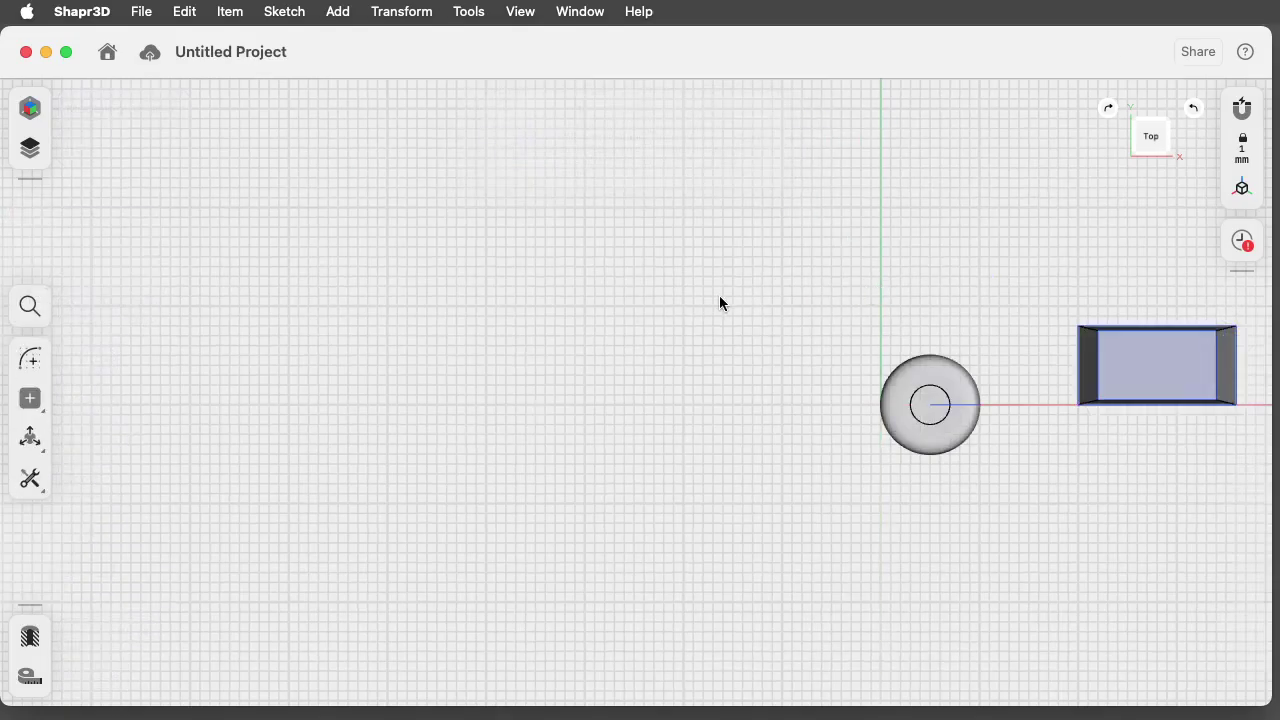
# Sketch a circle about 4.47 mm in diameter on the ground plane, just beside the tapered body's narrow end.
pyautogui.scroll(2, 916, 304)
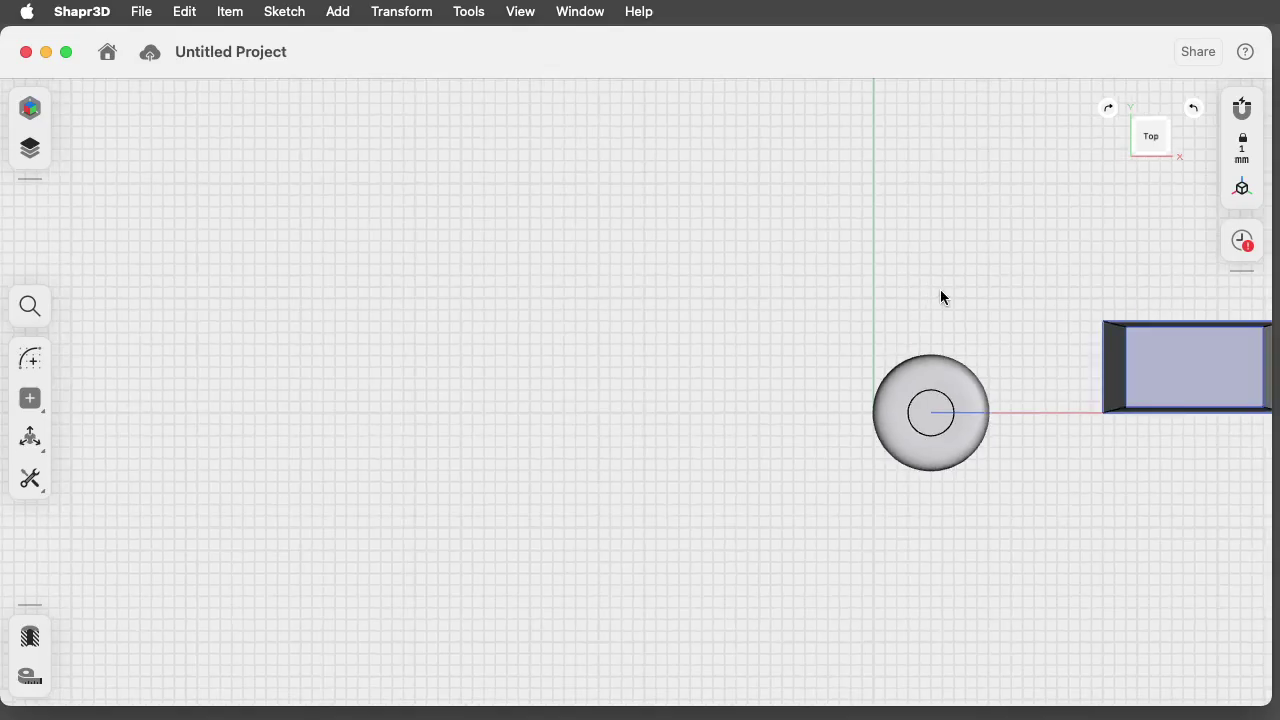
pyautogui.moveTo(923, 297); pyautogui.dragTo(152, 300, button='middle')
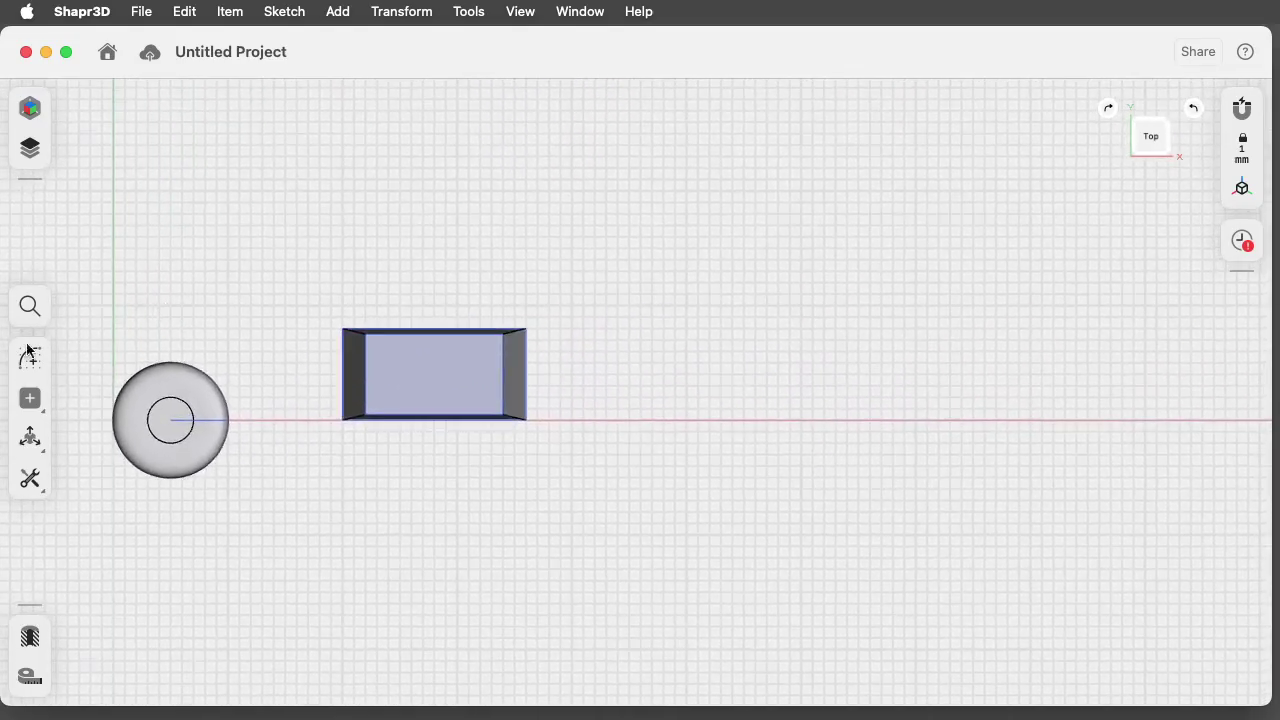
pyautogui.click(28, 357)
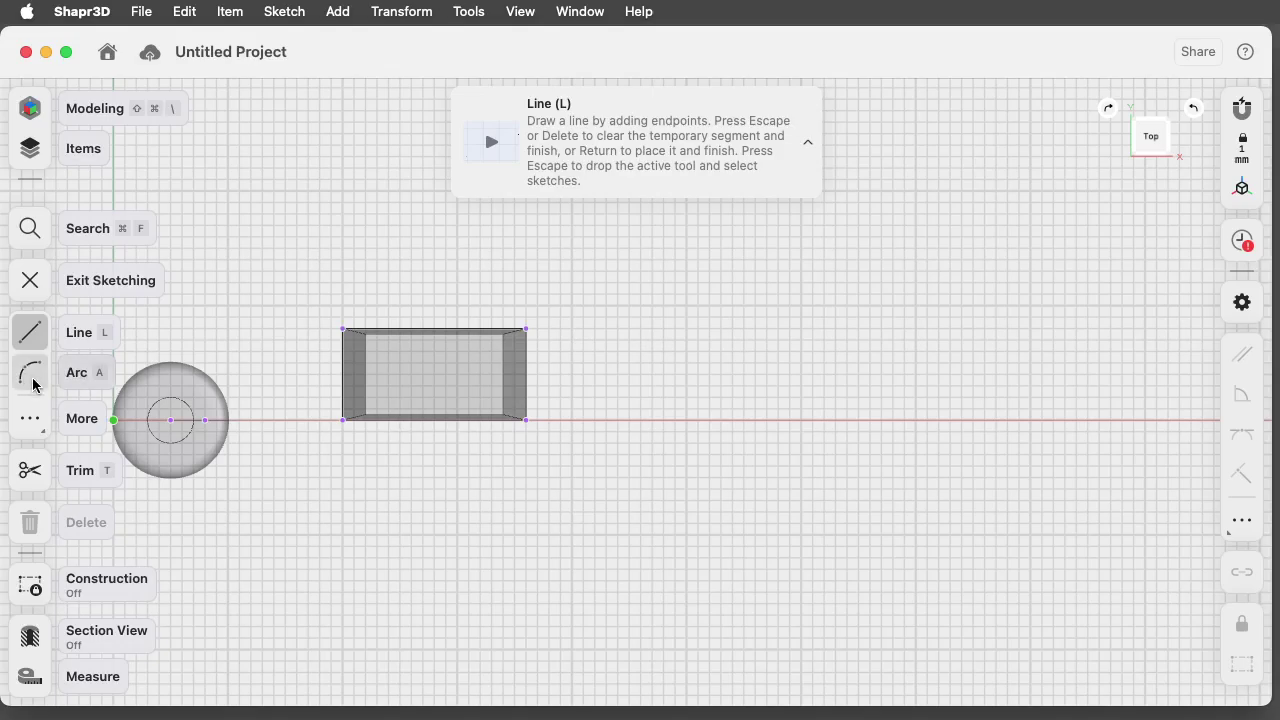
pyautogui.click(30, 418)
pyautogui.click(110, 357)
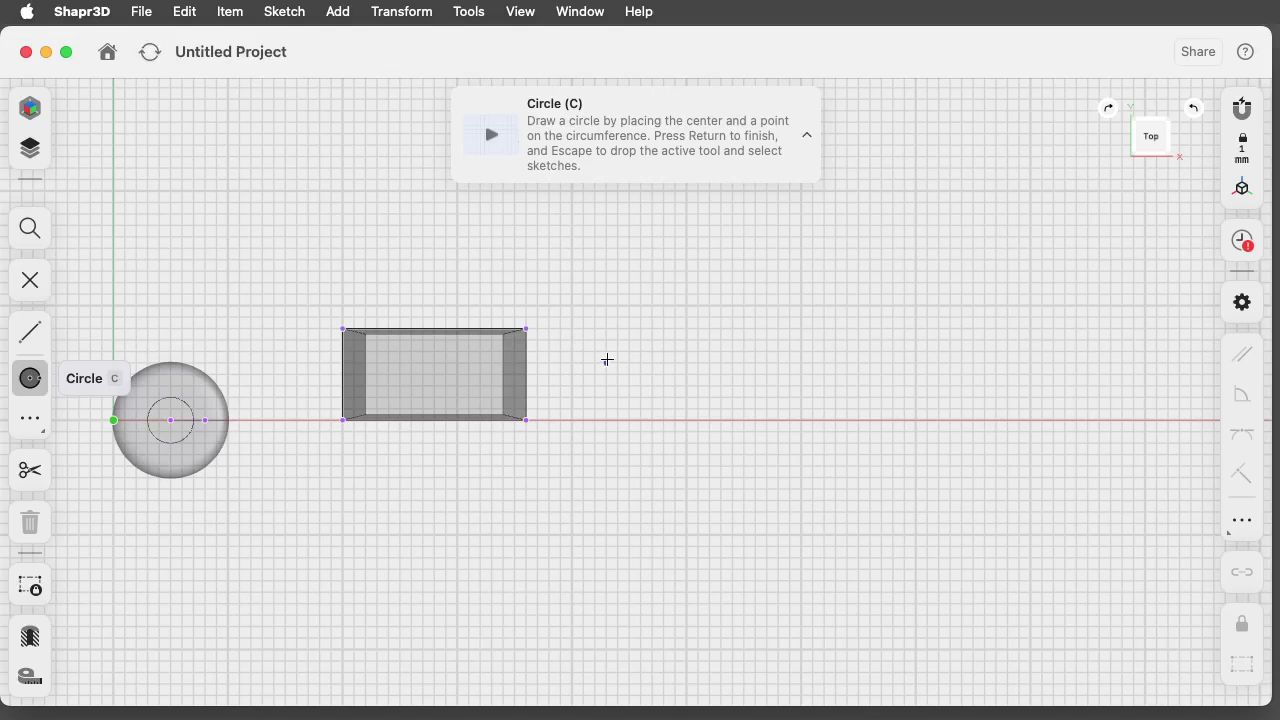
pyautogui.click(594, 364)
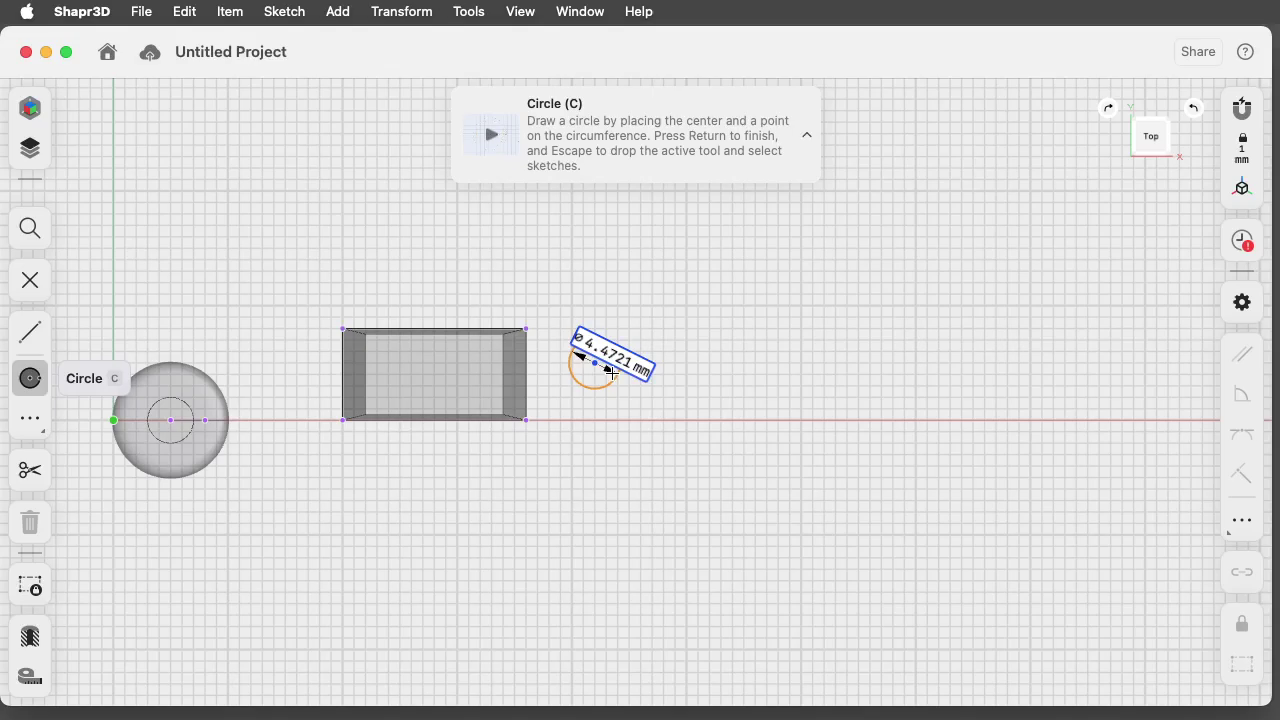
pyautogui.click(612, 372)
pyautogui.press('Escape')
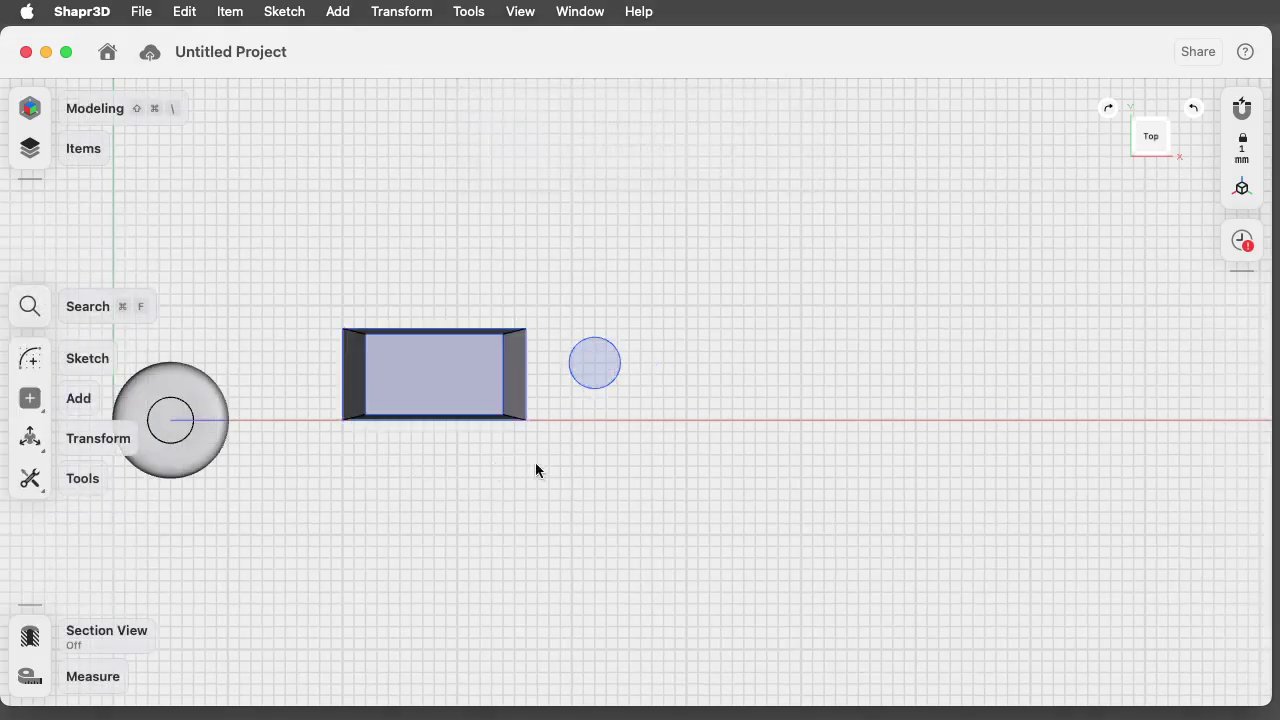
# Raise the circle slightly above the ground plane and tilt it by 10°.
pyautogui.moveTo(535, 470); pyautogui.dragTo(523, 297, button='right')
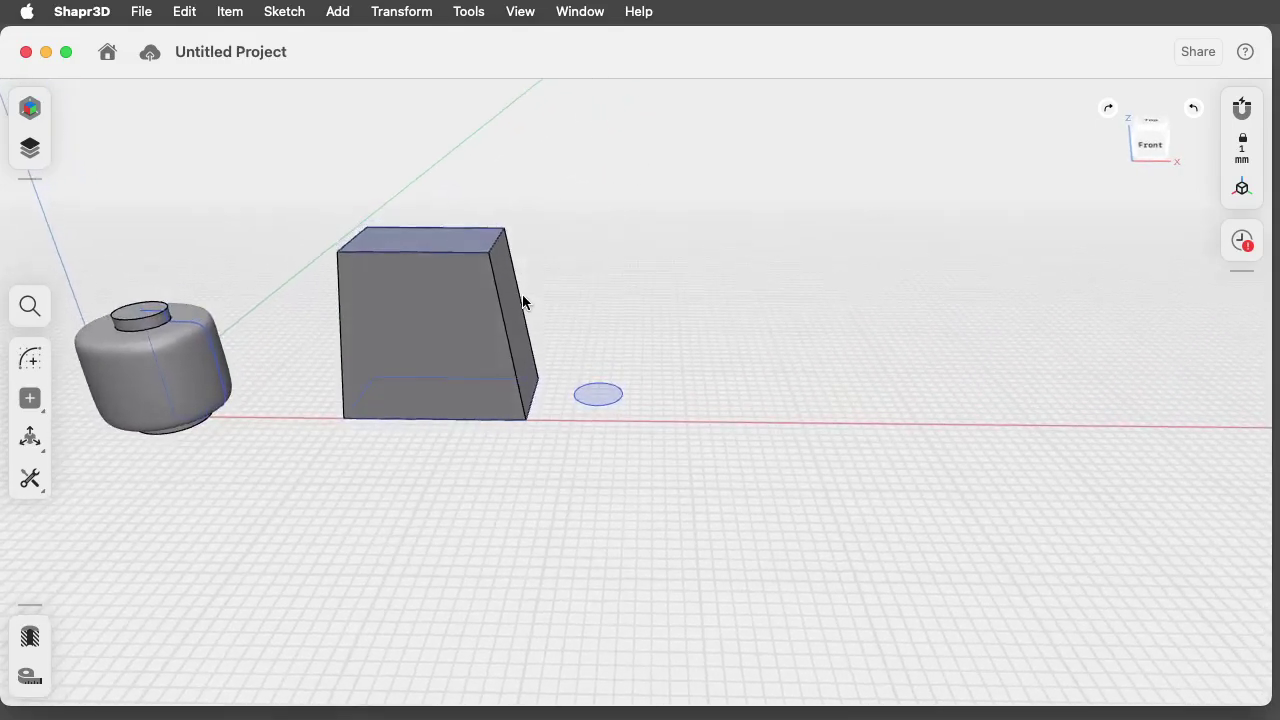
pyautogui.click(610, 394)
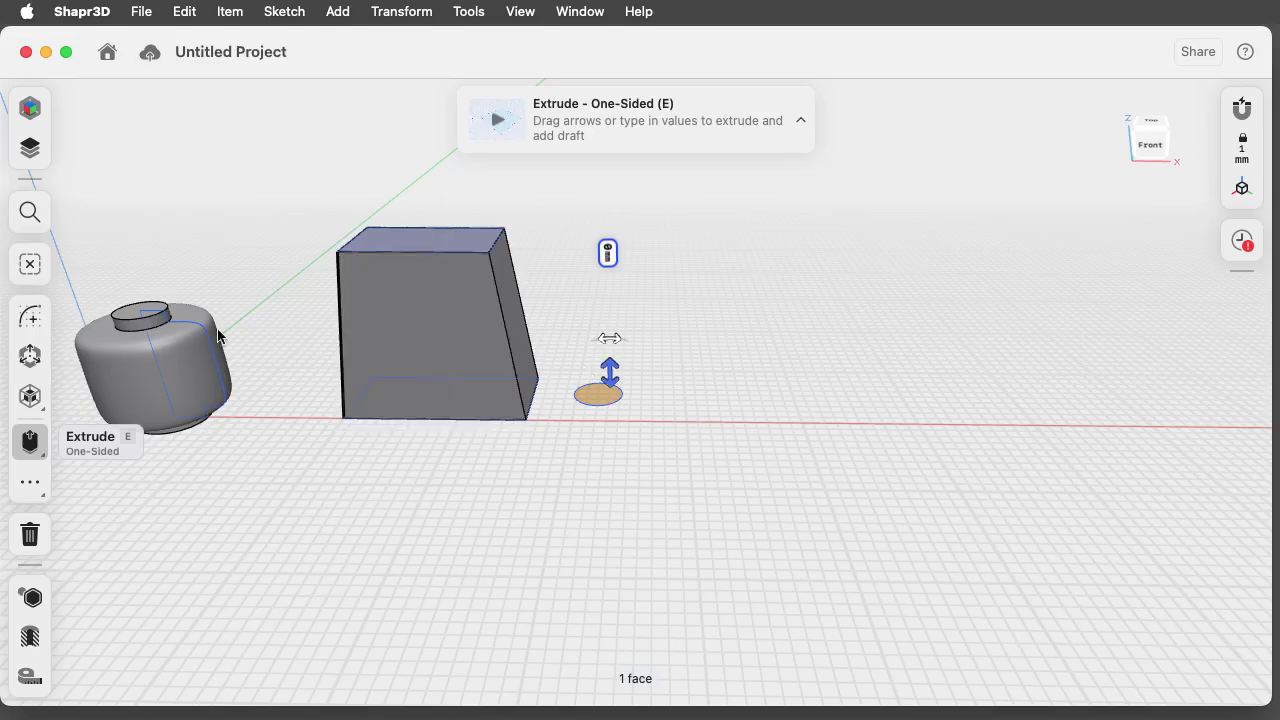
pyautogui.click(83, 350)
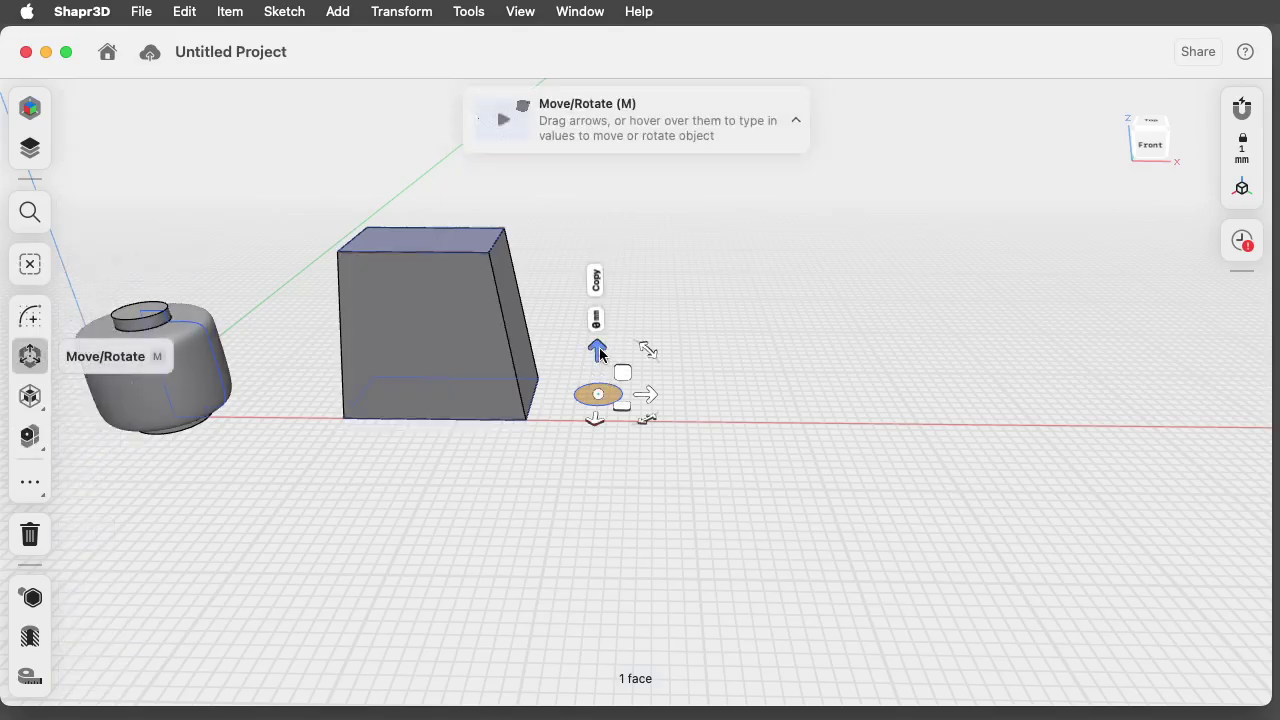
pyautogui.moveTo(600, 346); pyautogui.dragTo(641, 313)
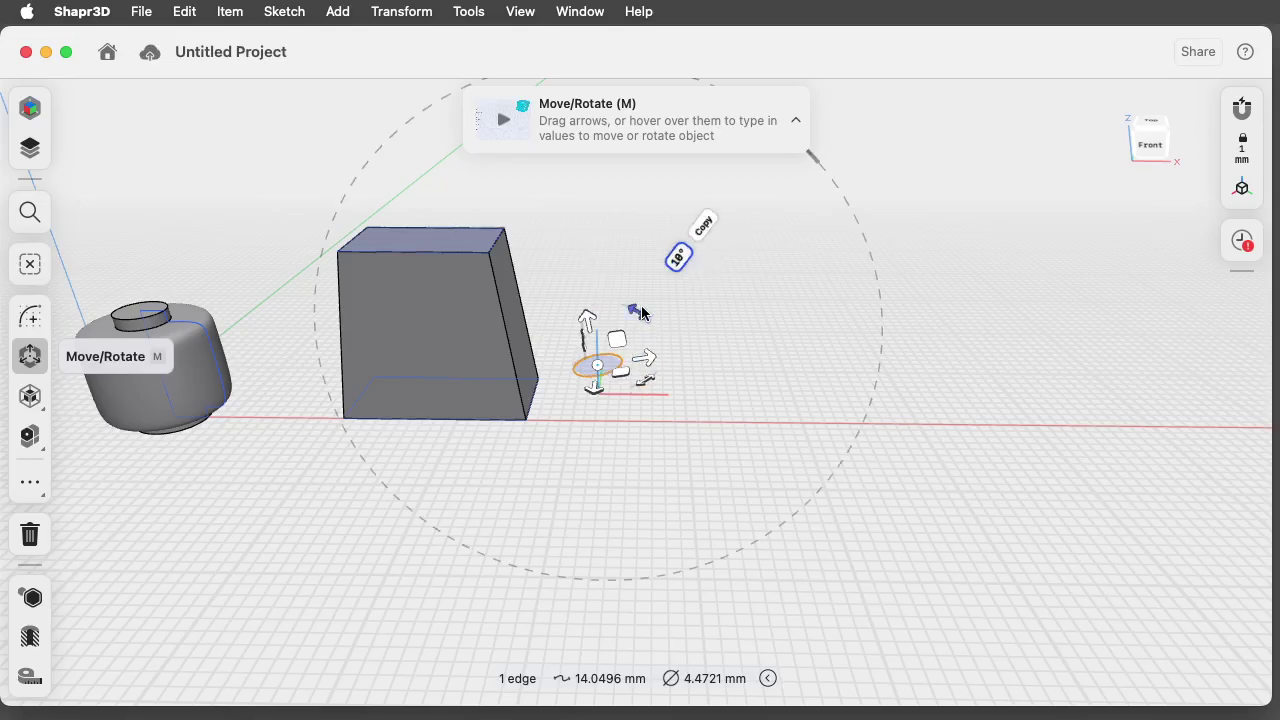
pyautogui.click(39, 266)
# Sketch a three-point fit spline on the front plane from the tilted circle's middle, arching up to the tapered body's side near its upper edge.
pyautogui.moveTo(572, 429)
pyautogui.mouseDown(button='right')
pyautogui.moveTo(579, 393)
pyautogui.moveTo(582, 409)
pyautogui.moveTo(557, 432)
pyautogui.moveTo(580, 410)
pyautogui.mouseUp(button='right')
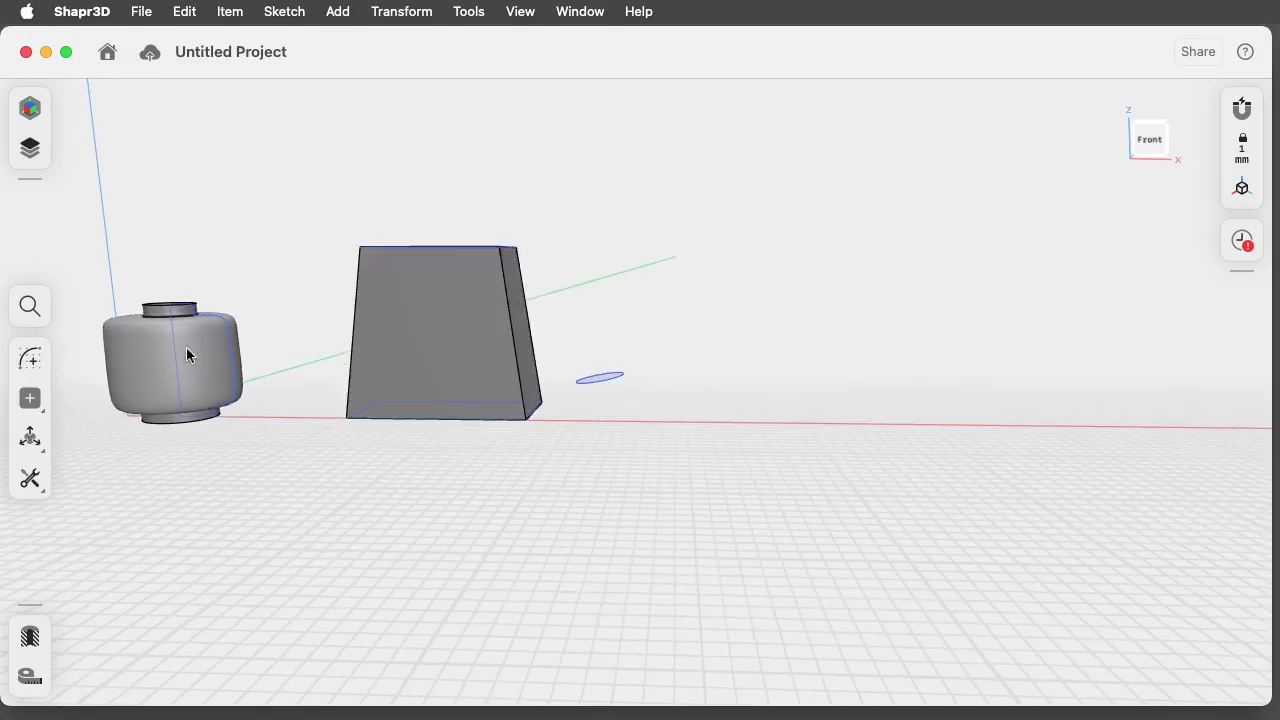
pyautogui.moveTo(605, 450); pyautogui.dragTo(632, 438, button='right')
pyautogui.click(1154, 134)
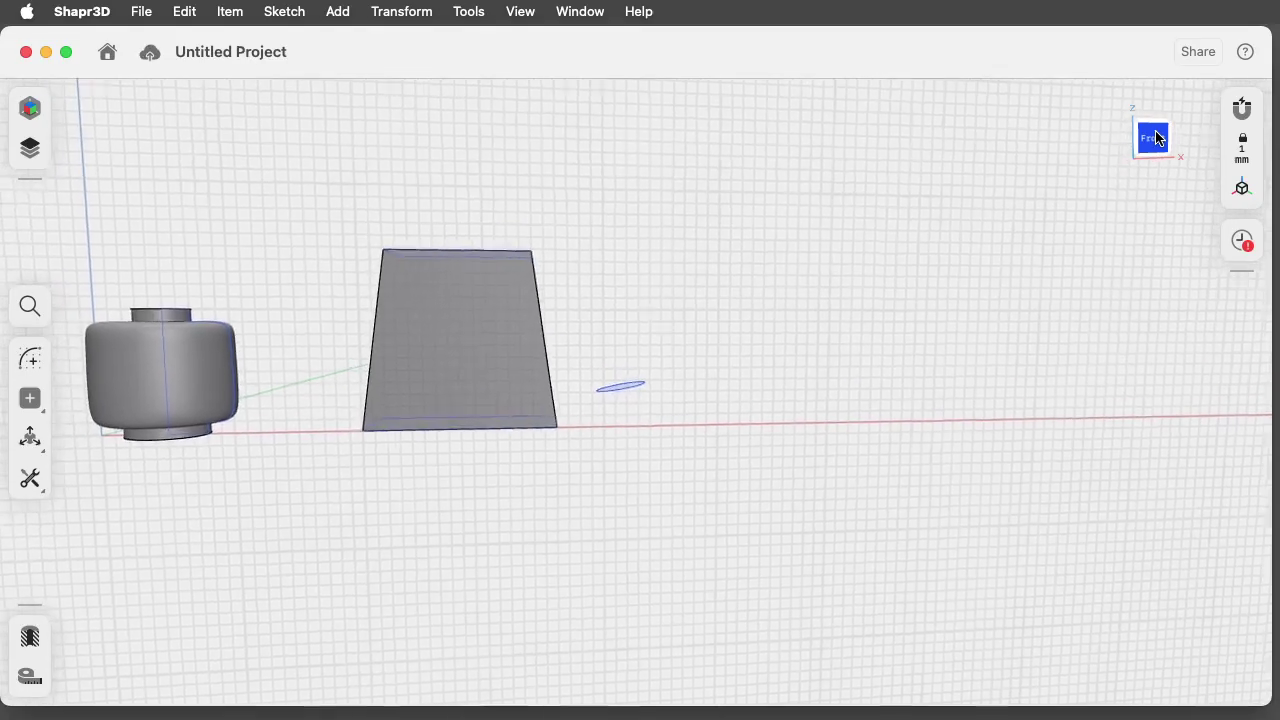
pyautogui.click(31, 358)
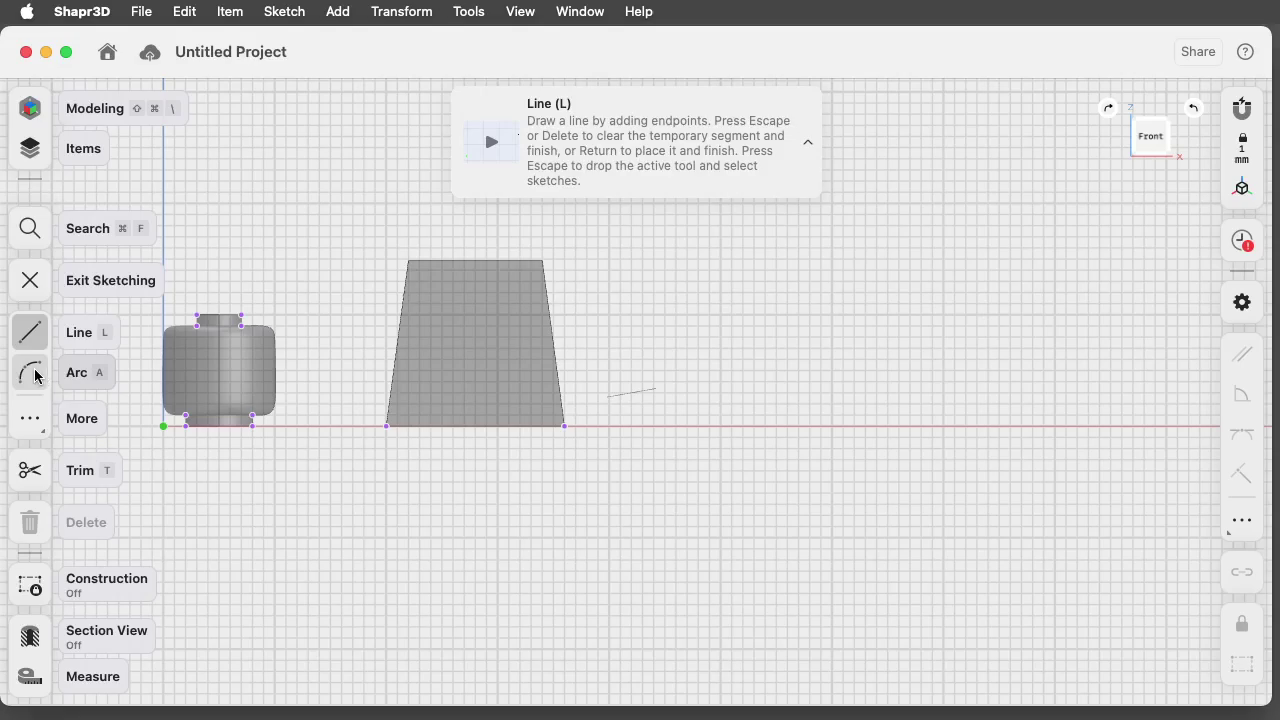
pyautogui.click(30, 419)
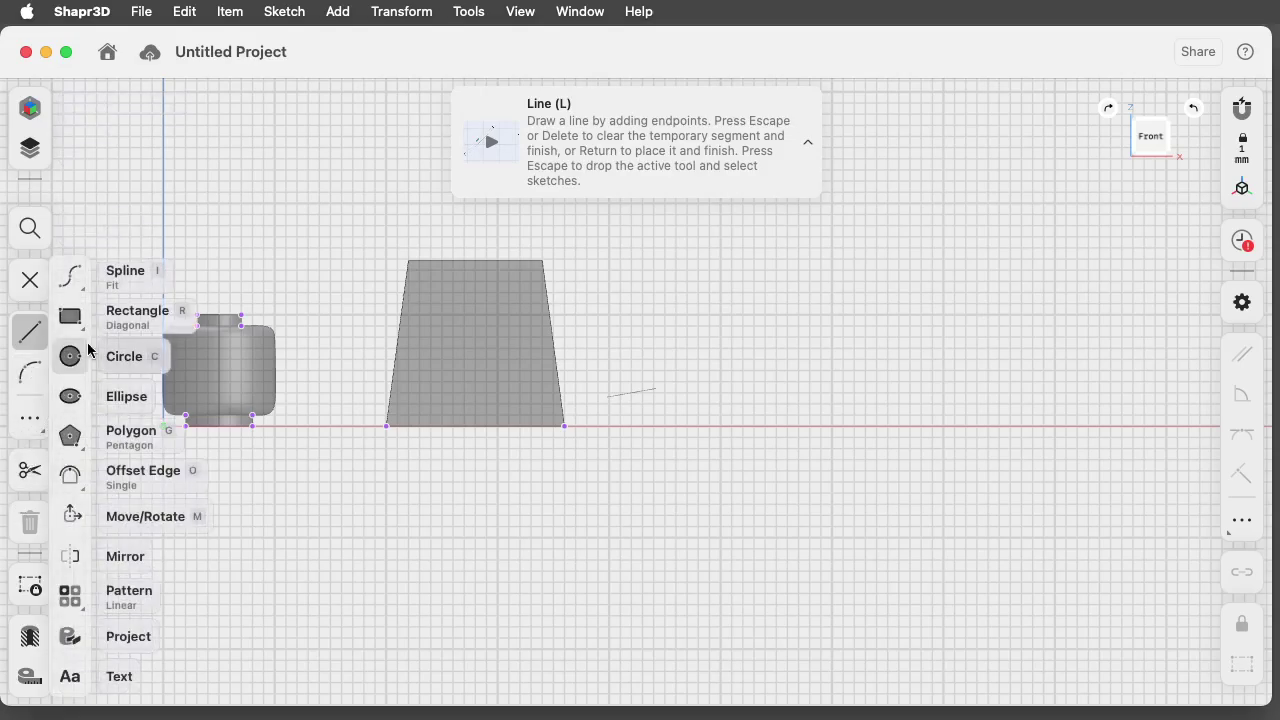
pyautogui.click(73, 288)
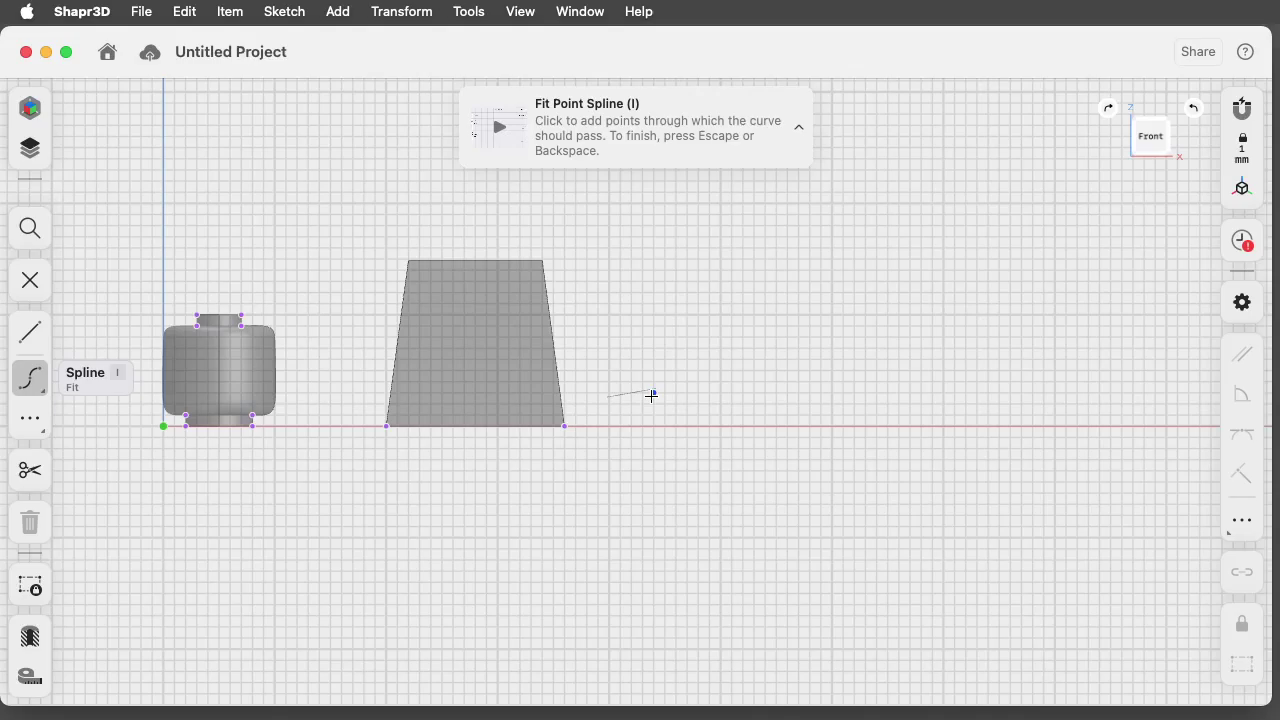
pyautogui.scroll(-2, 651, 396)
pyautogui.scroll(5, 649, 397)
pyautogui.scroll(-2, 635, 400)
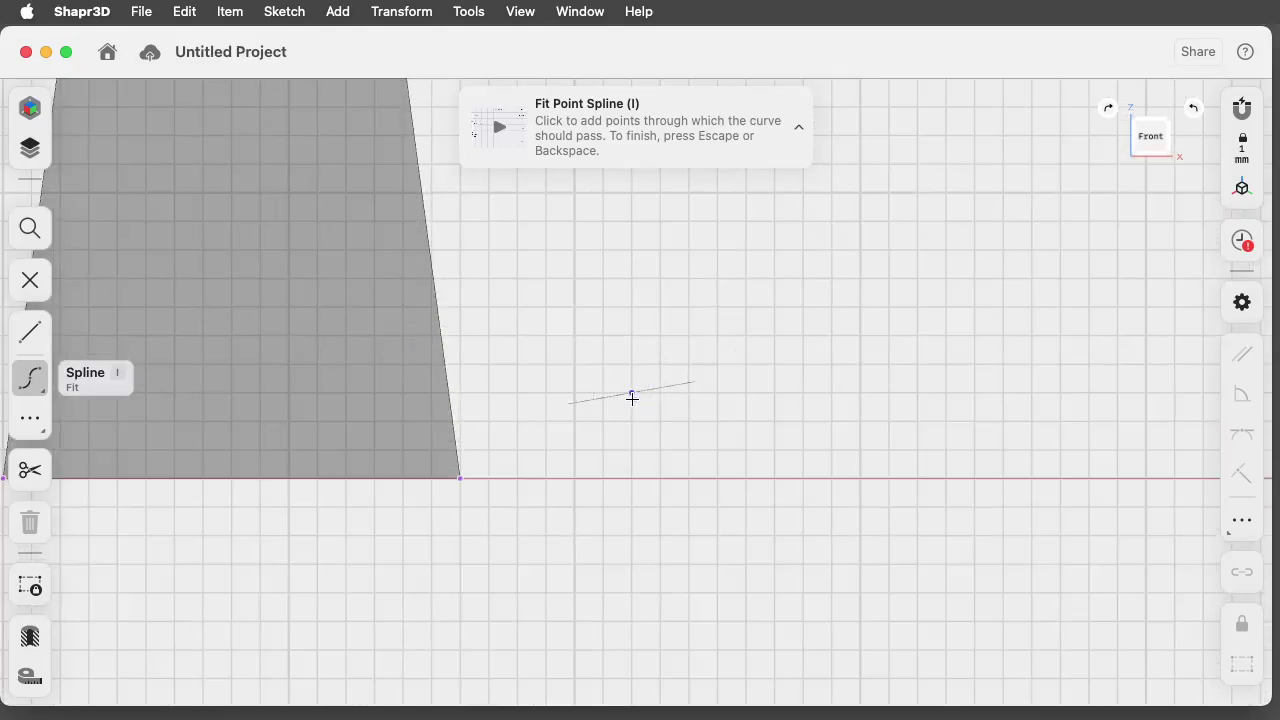
pyautogui.scroll(-3, 630, 295)
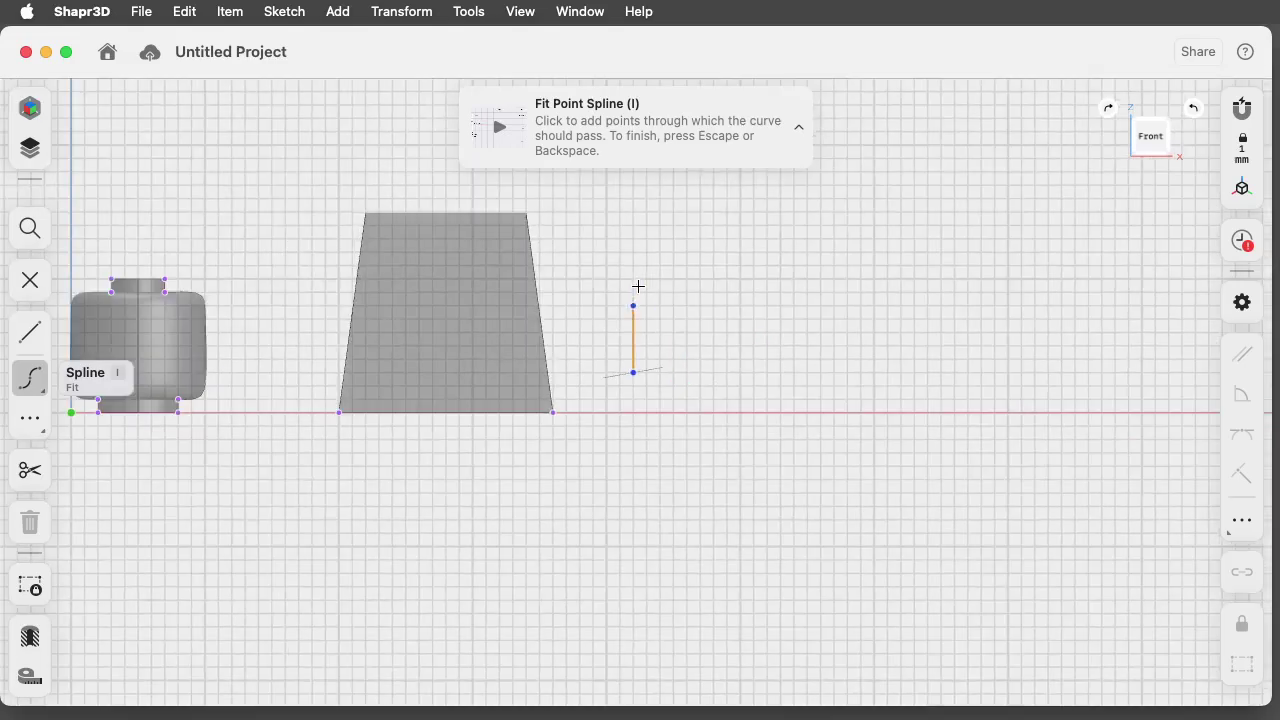
pyautogui.scroll(1, 635, 287)
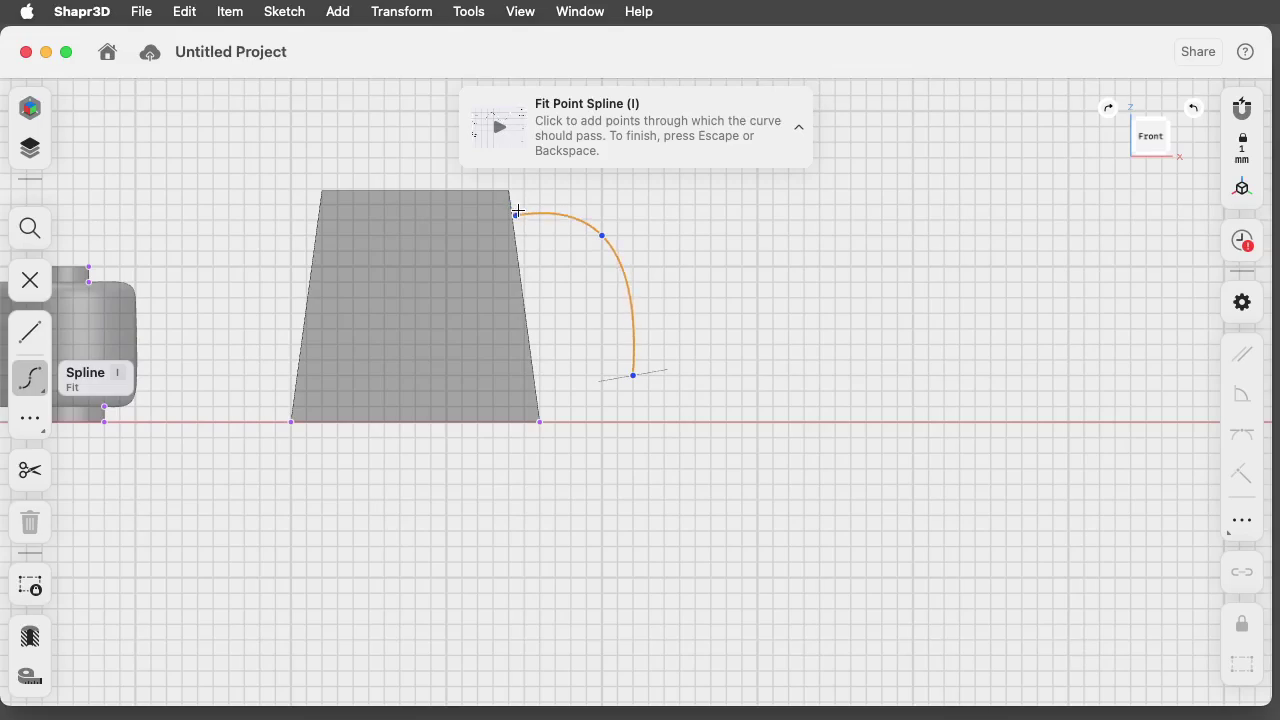
pyautogui.click(515, 212)
pyautogui.click(30, 280)
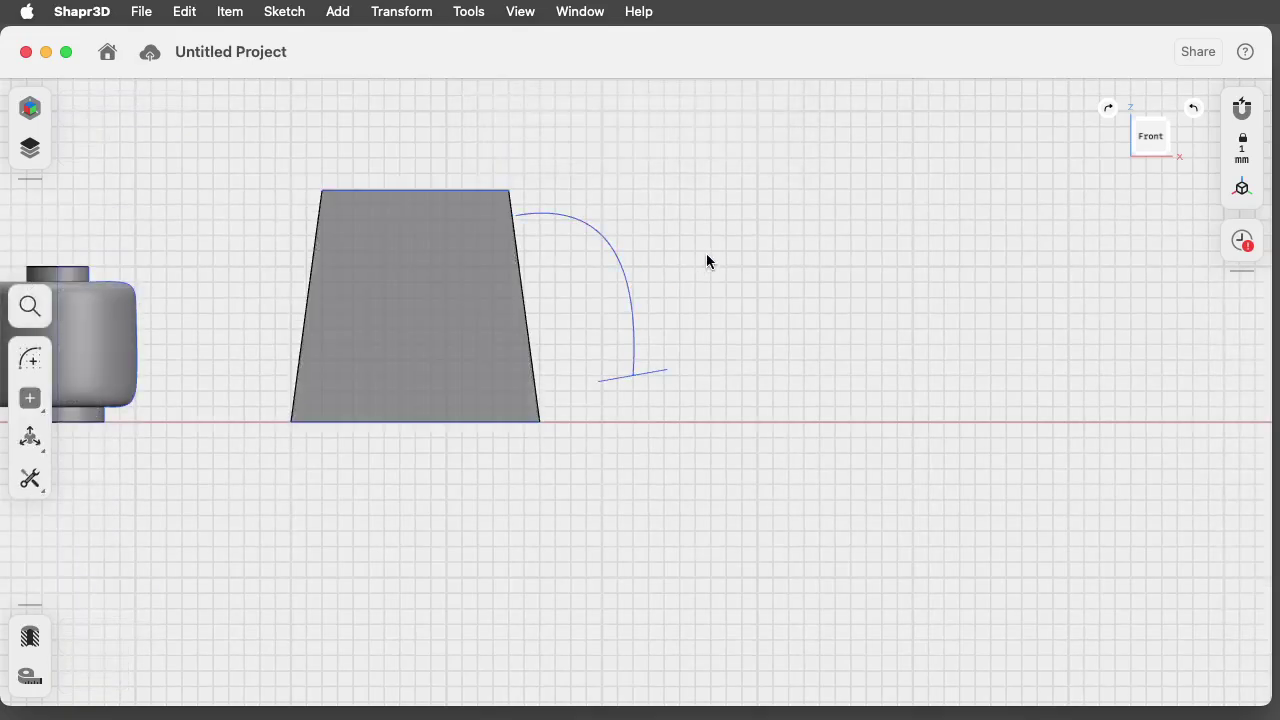
# Sweep the tilted circle along the arched spline to form a curved handle body beside the tapered body.
pyautogui.moveTo(706, 260)
pyautogui.mouseDown(button='right')
pyautogui.moveTo(646, 320)
pyautogui.moveTo(557, 349)
pyautogui.moveTo(486, 346)
pyautogui.mouseUp(button='right')
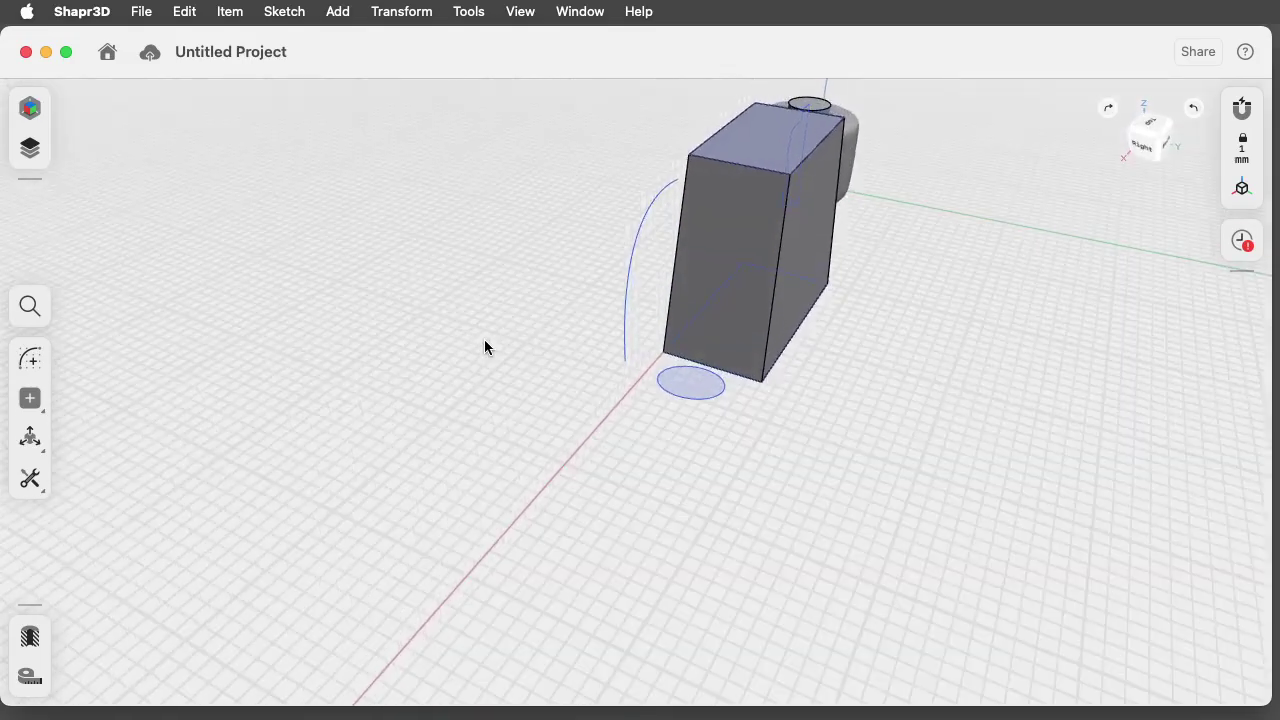
pyautogui.click(686, 375)
pyautogui.moveTo(658, 417); pyautogui.dragTo(791, 397, button='right')
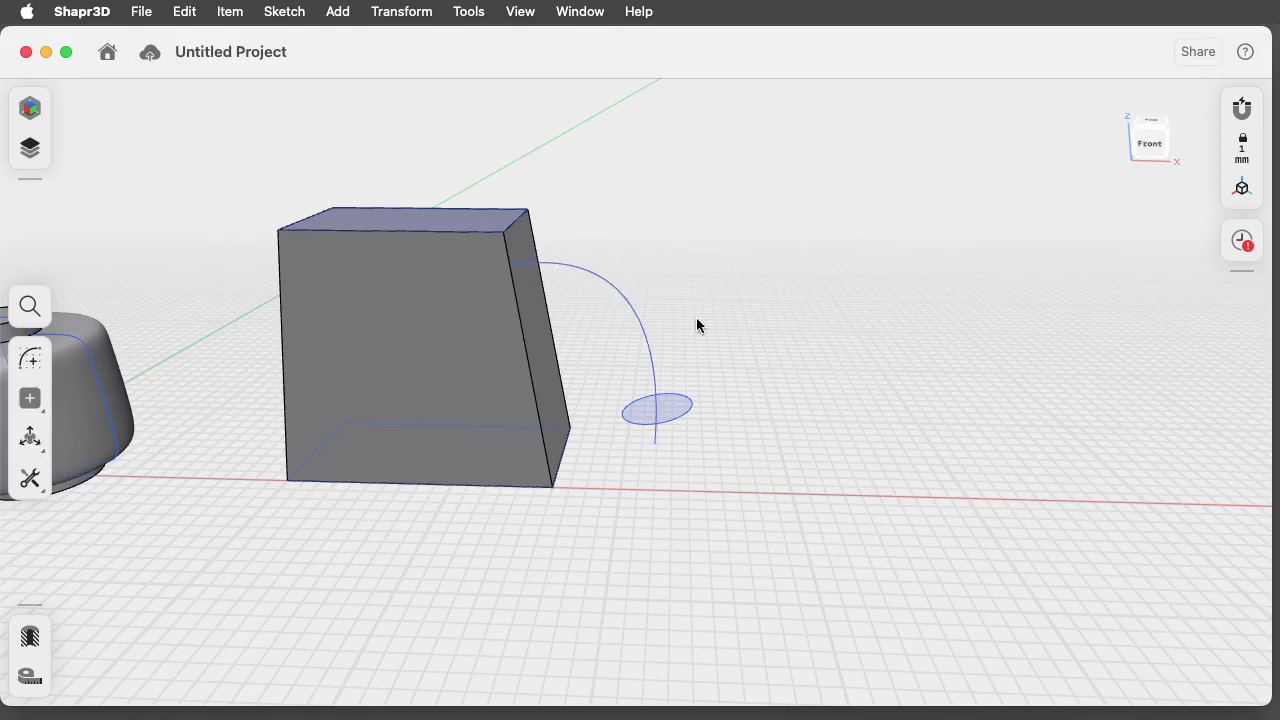
pyautogui.moveTo(769, 348); pyautogui.dragTo(737, 369, button='right')
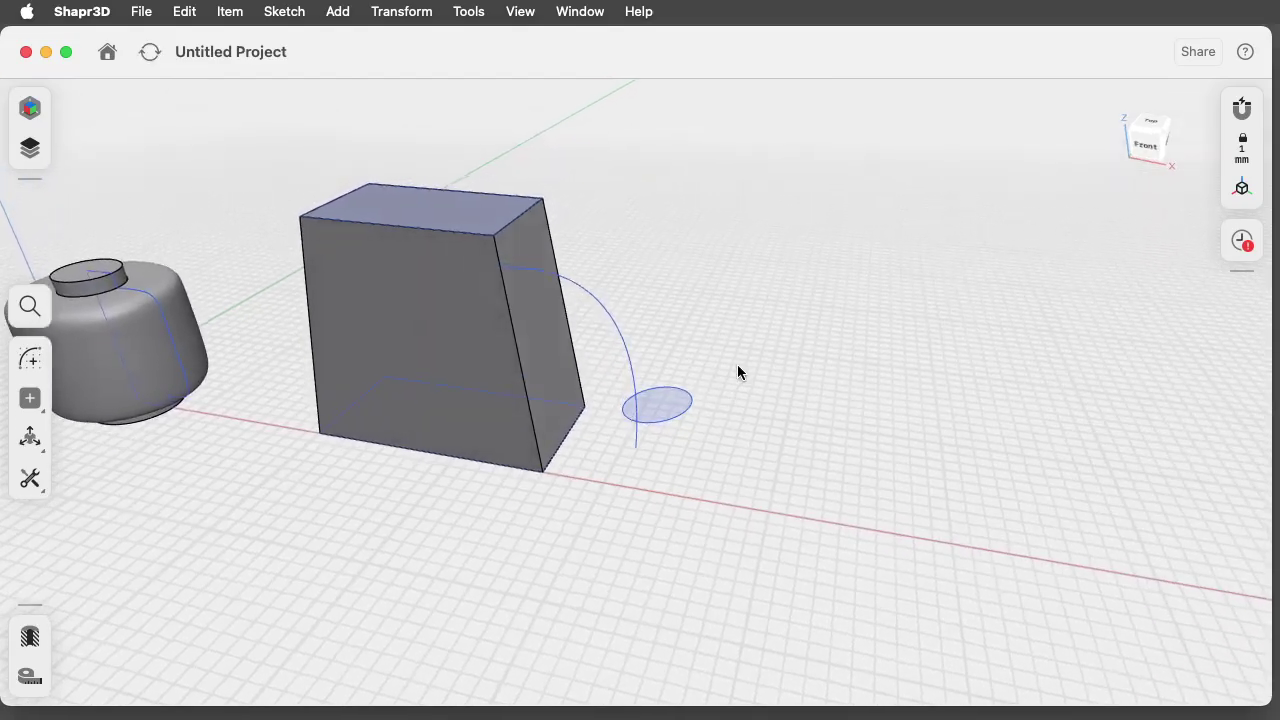
pyautogui.click(31, 480)
pyautogui.click(67, 515)
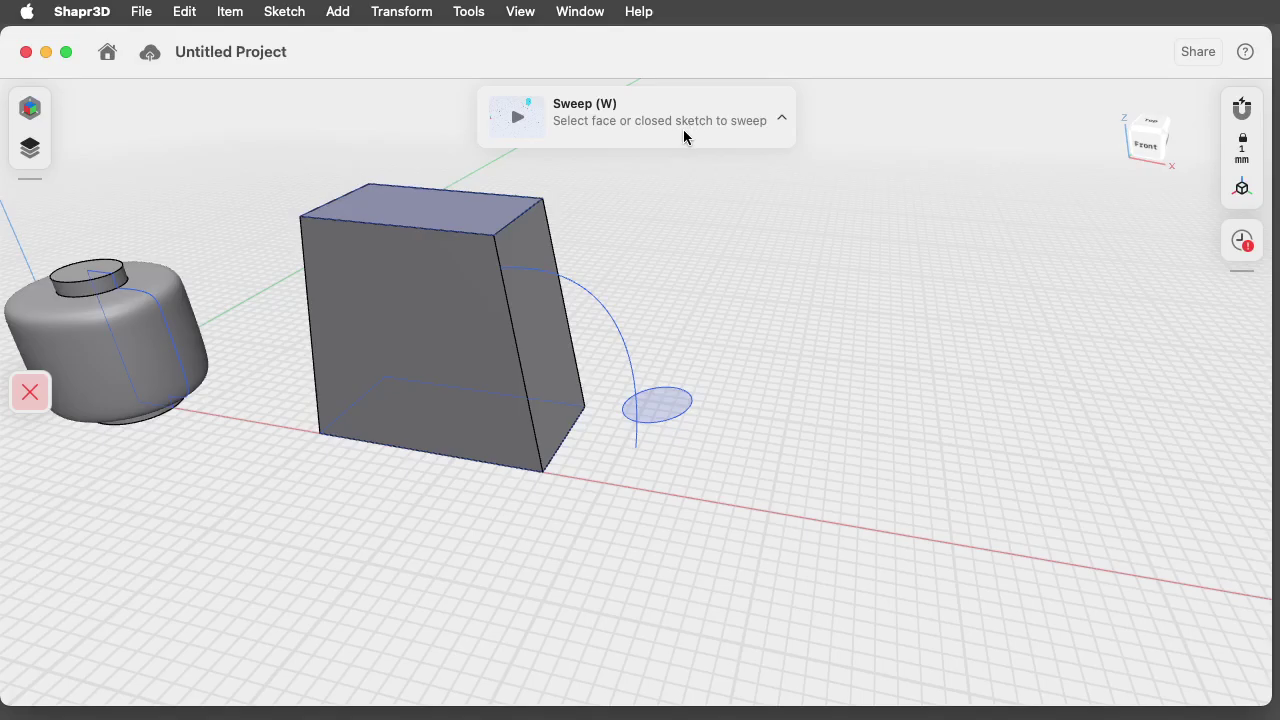
pyautogui.click(674, 408)
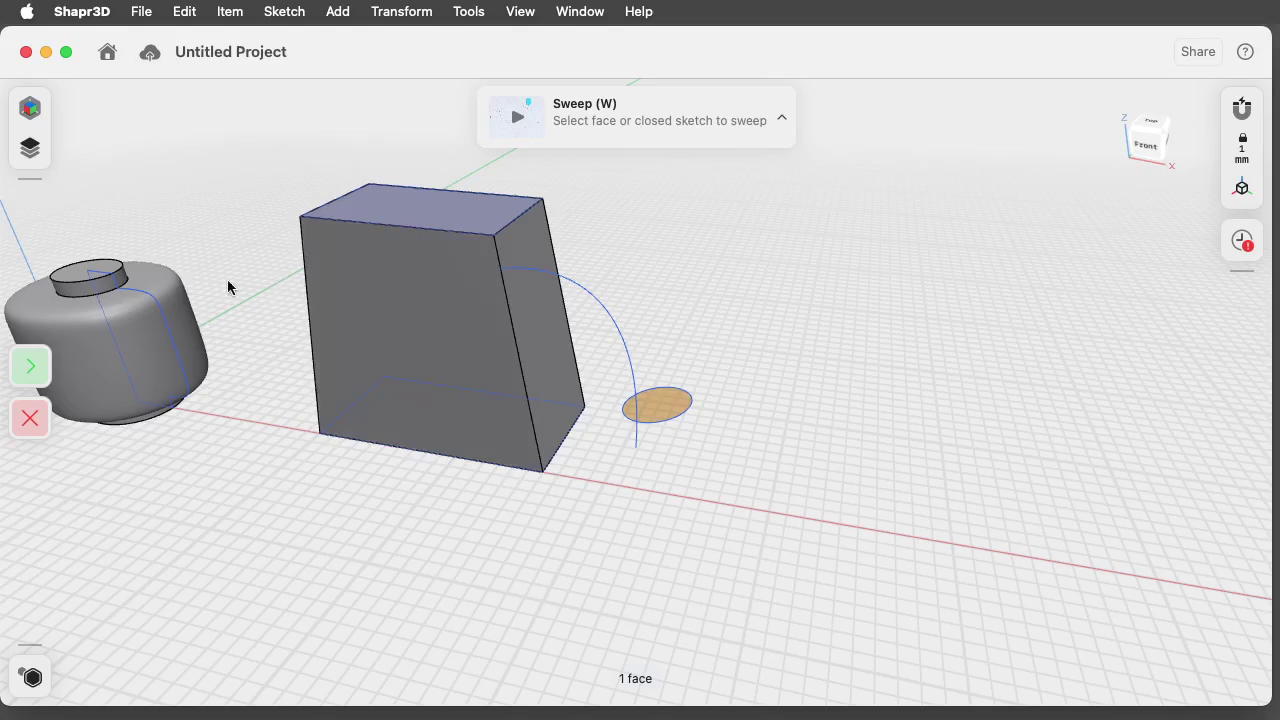
pyautogui.click(28, 373)
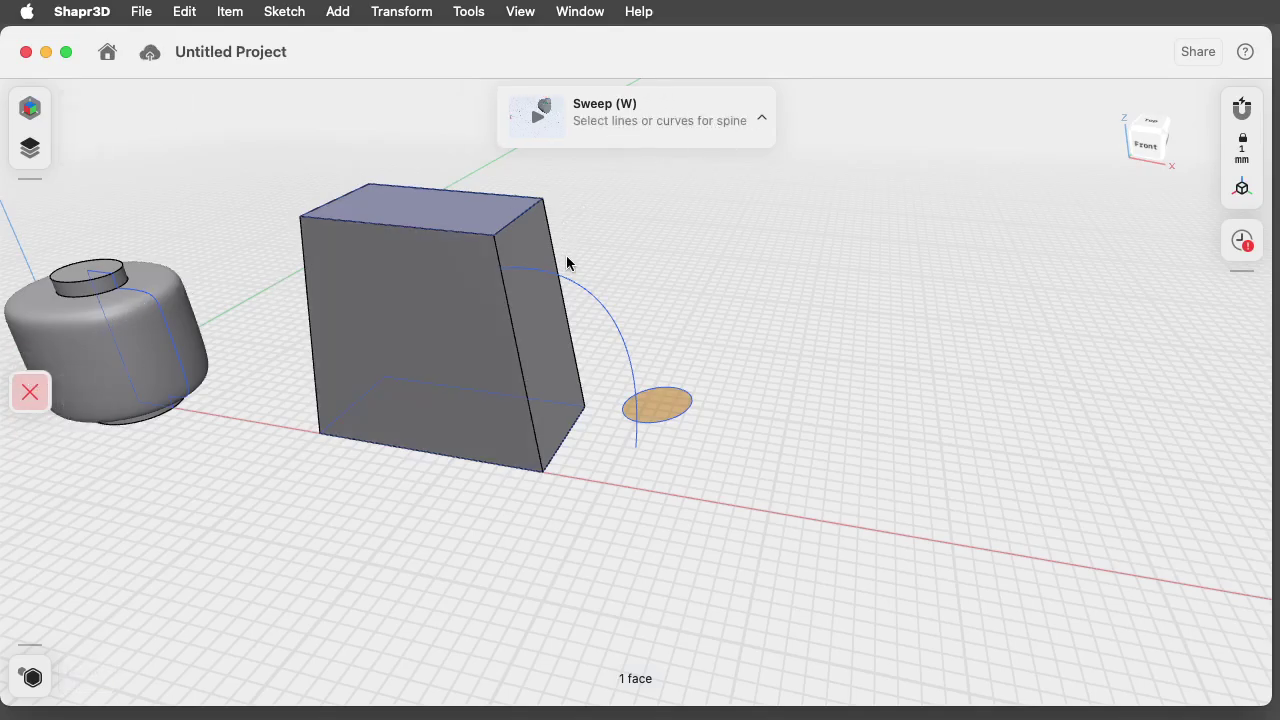
pyautogui.click(611, 314)
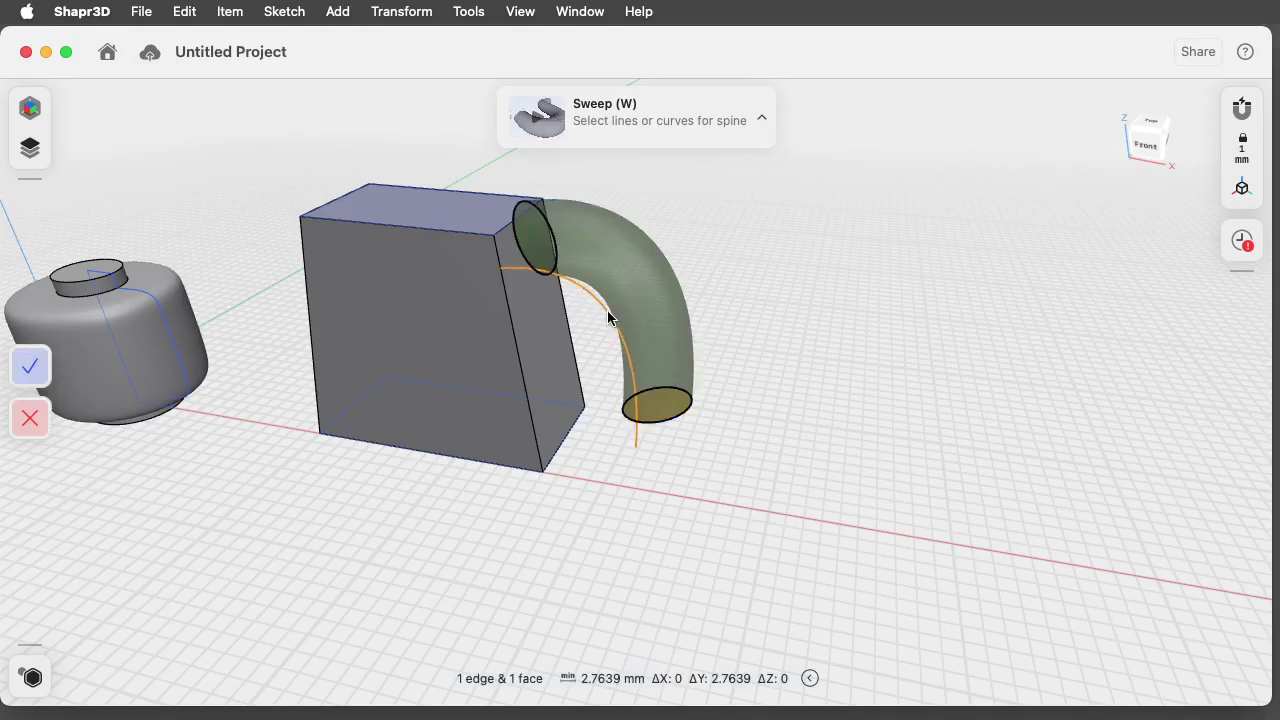
pyautogui.moveTo(753, 376); pyautogui.dragTo(797, 345, button='right')
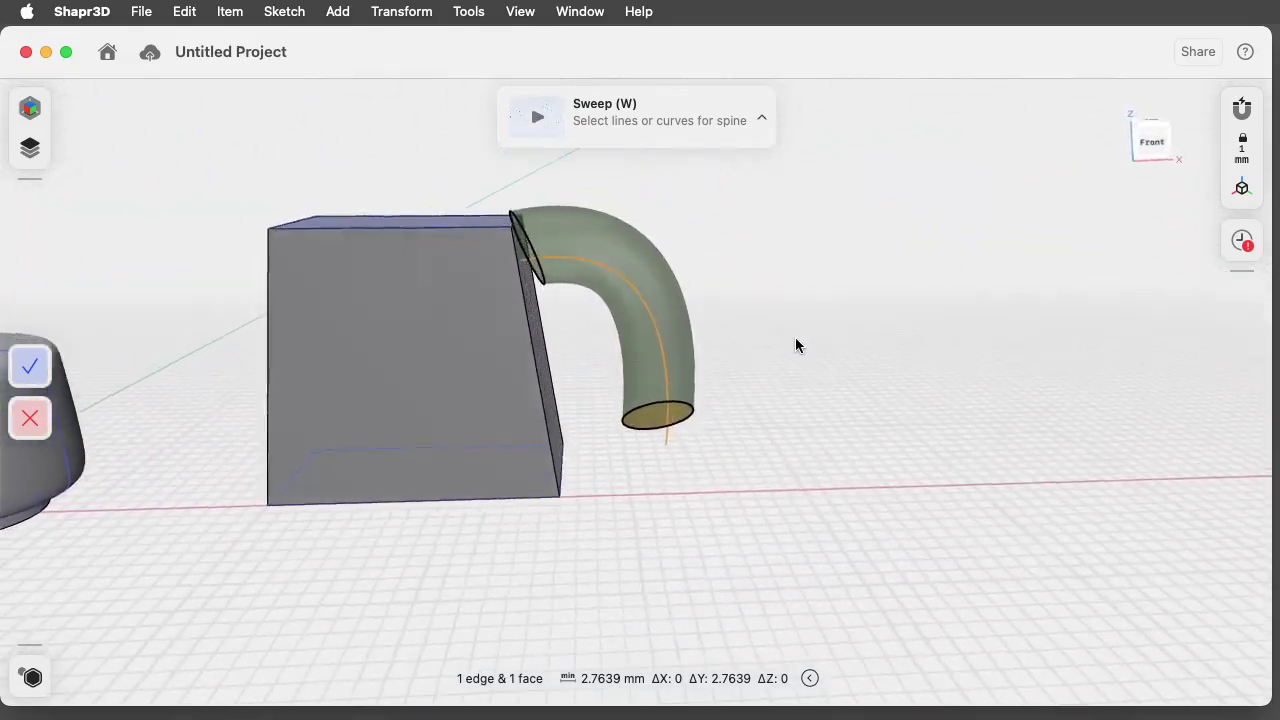
pyautogui.click(30, 366)
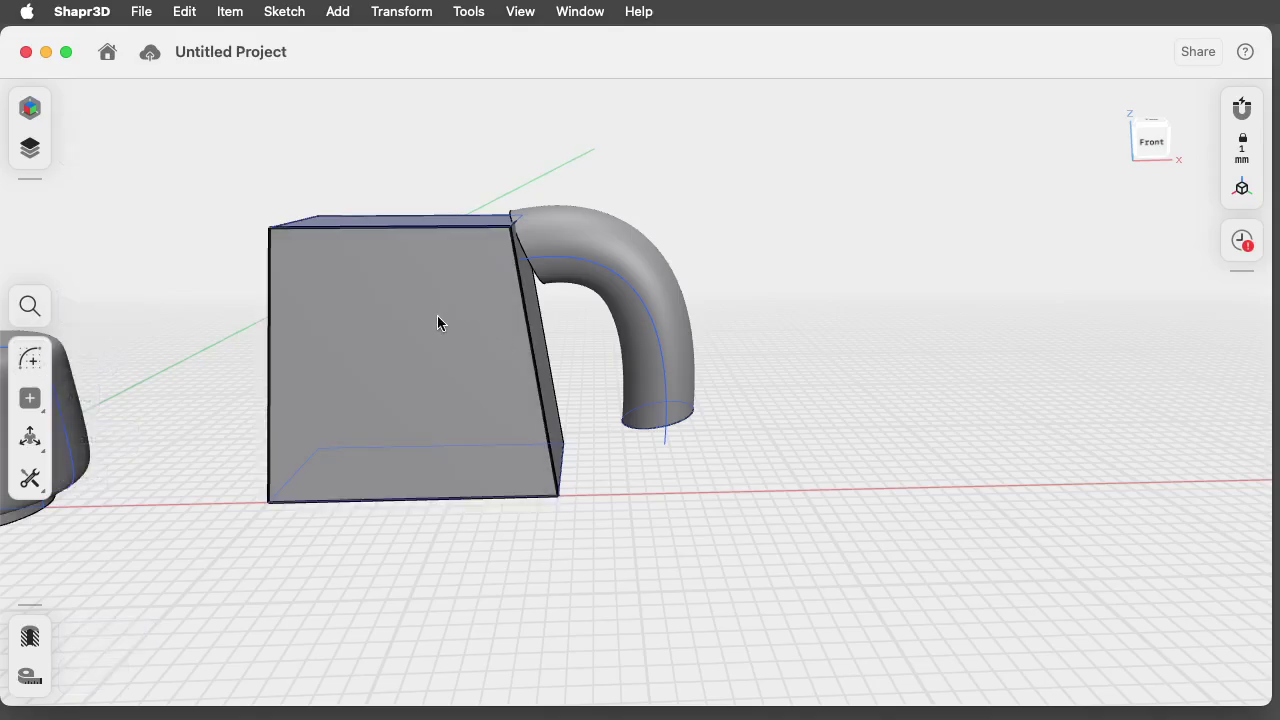
# Move the swept handle body toward the tapered body and slightly down, so its upper end meets the slanted side.
pyautogui.moveTo(751, 286)
pyautogui.mouseDown(button='right')
pyautogui.moveTo(709, 354)
pyautogui.moveTo(636, 362)
pyautogui.moveTo(760, 287)
pyautogui.mouseUp(button='right')
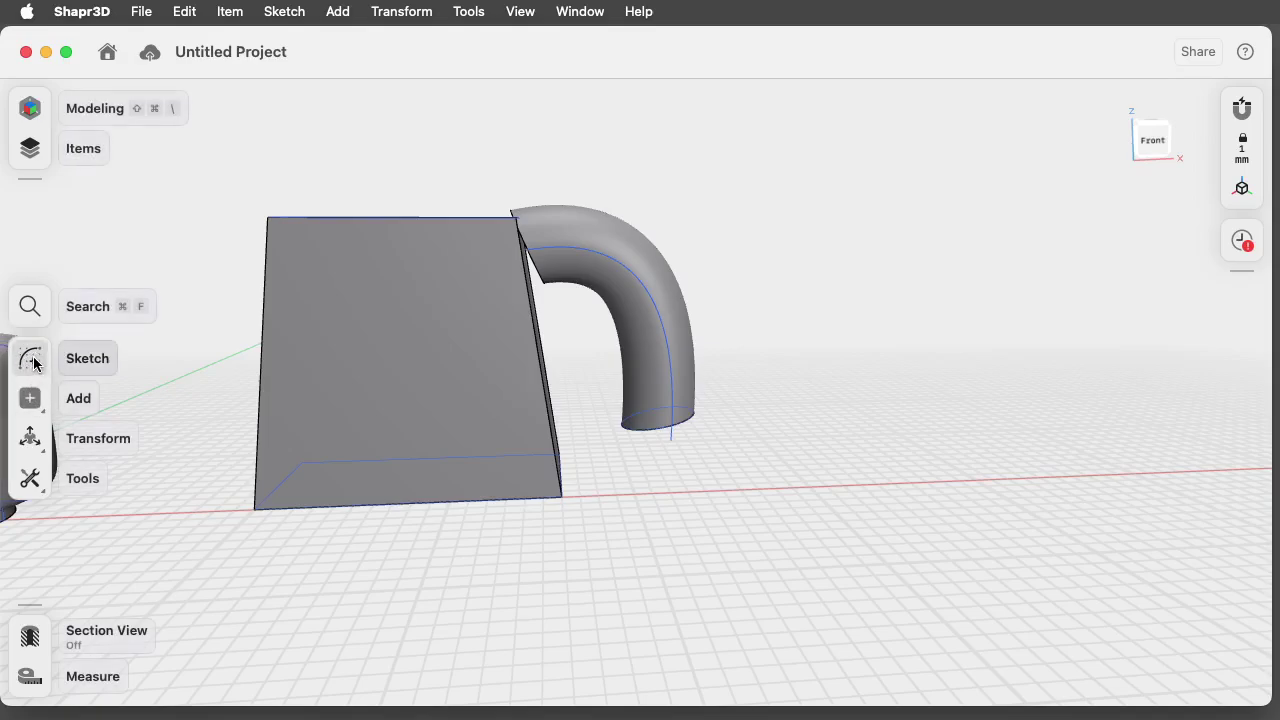
pyautogui.click(32, 150)
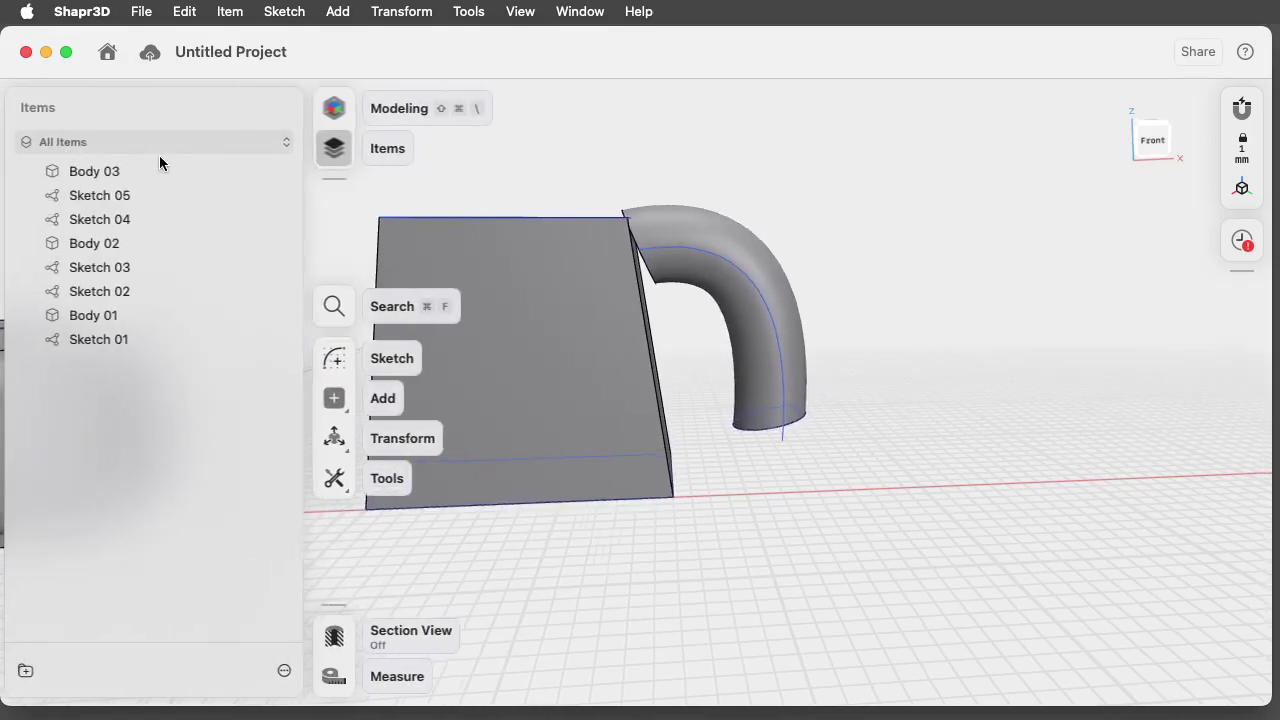
pyautogui.click(131, 173)
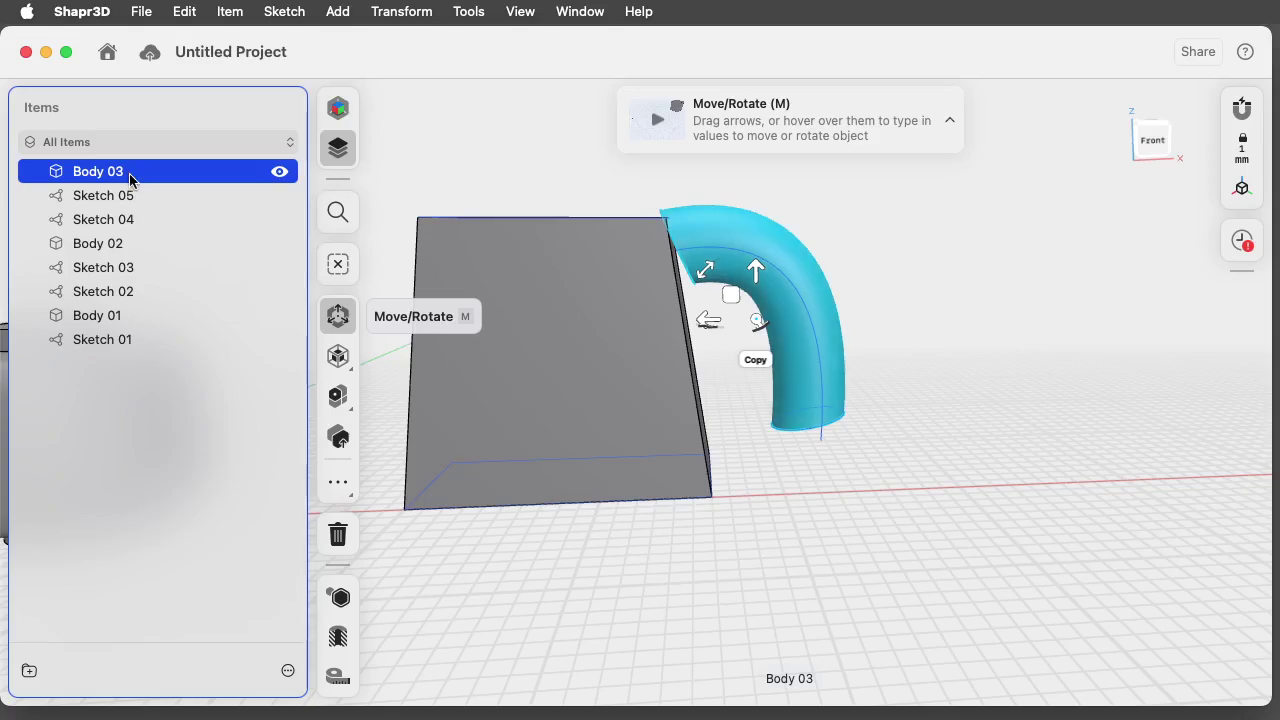
pyautogui.click(133, 198)
pyautogui.click(133, 174)
pyautogui.moveTo(921, 296); pyautogui.dragTo(887, 334, button='right')
pyautogui.click(340, 318)
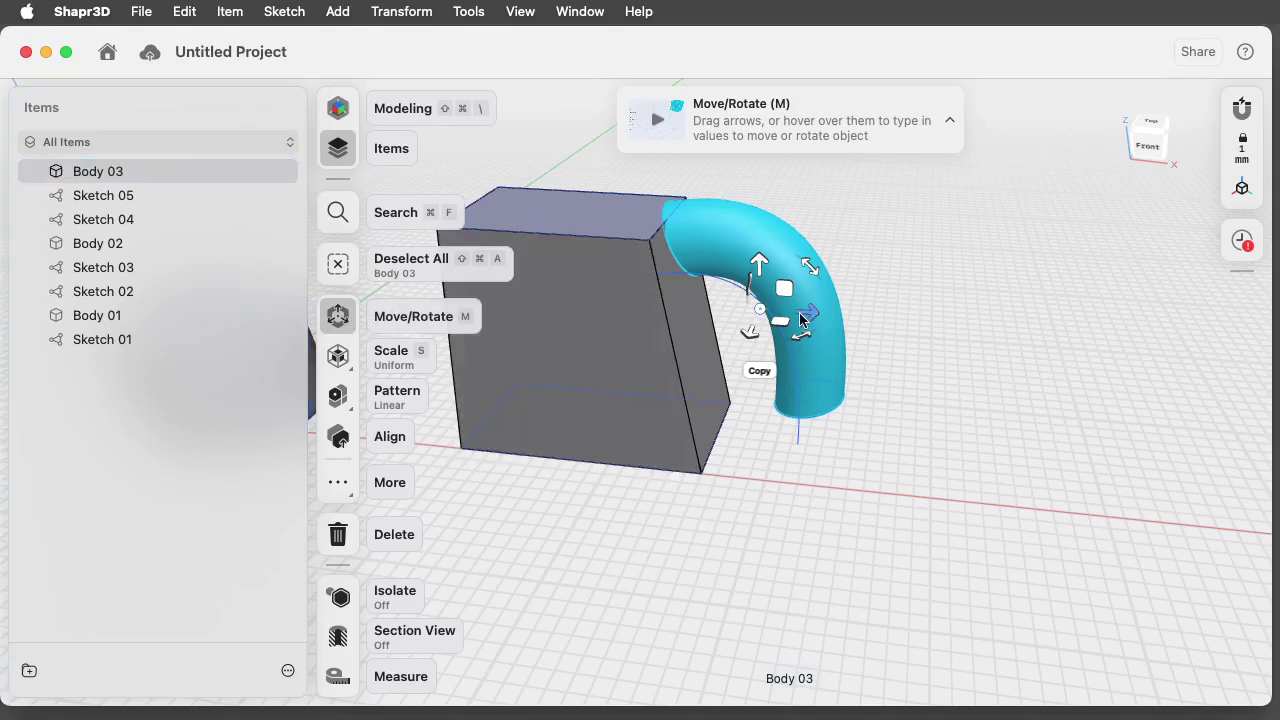
pyautogui.moveTo(818, 317)
pyautogui.moveTo(815, 317); pyautogui.dragTo(790, 313)
pyautogui.moveTo(738, 272); pyautogui.dragTo(743, 285)
pyautogui.moveTo(817, 225); pyautogui.dragTo(834, 187, button='right')
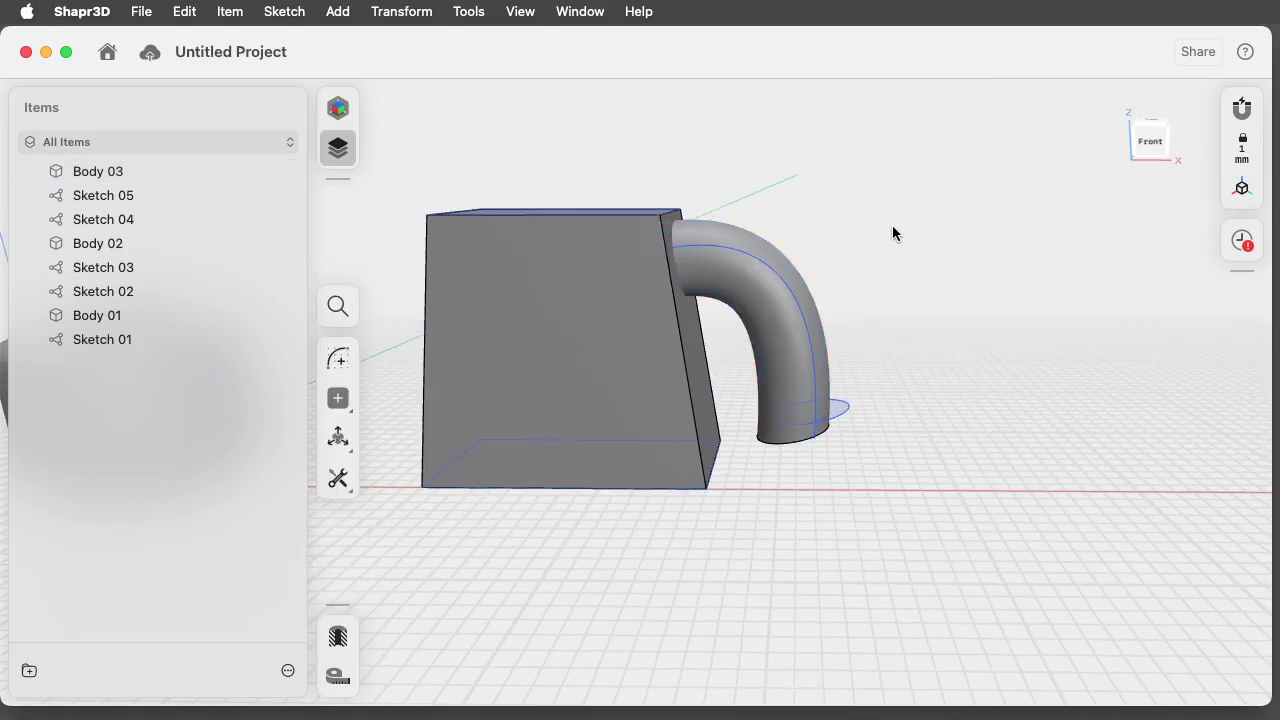
# Shift the swept handle body sideways along the depth direction toward the middle of the tapered body's slanted side.
pyautogui.moveTo(894, 234); pyautogui.dragTo(766, 317, button='middle')
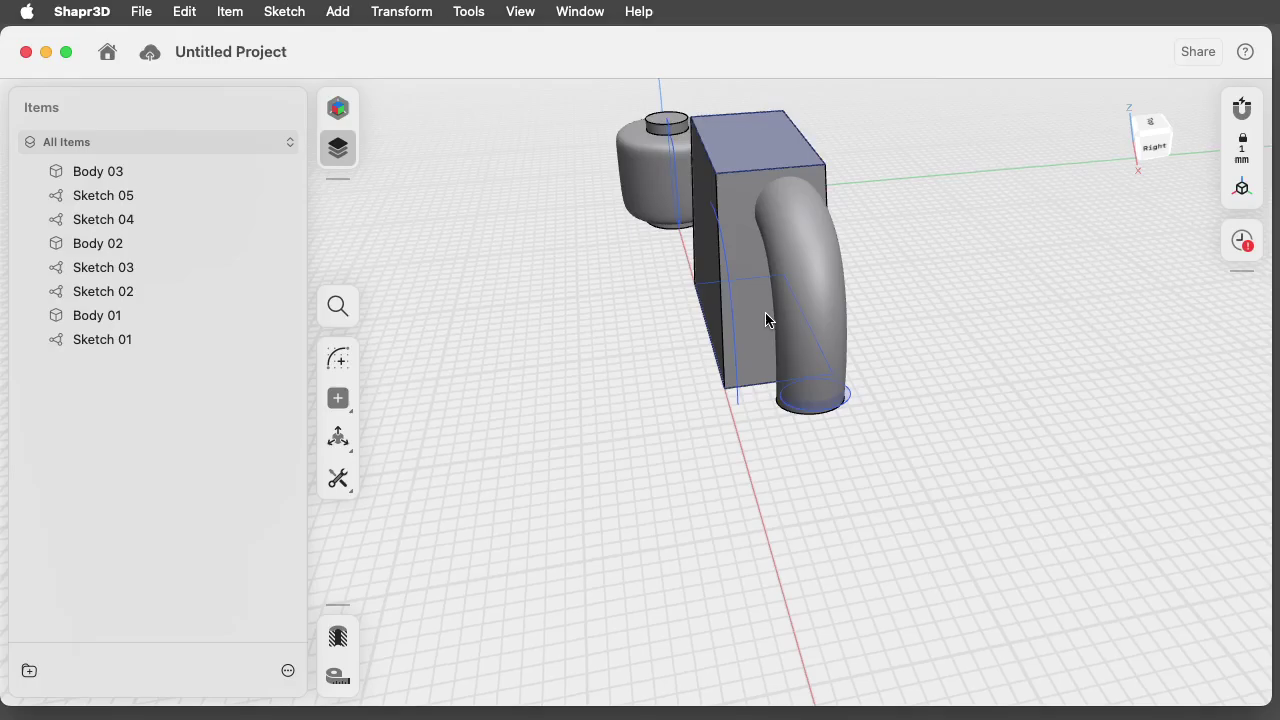
pyautogui.click(143, 174)
pyautogui.moveTo(758, 301); pyautogui.dragTo(744, 307)
pyautogui.click(970, 304)
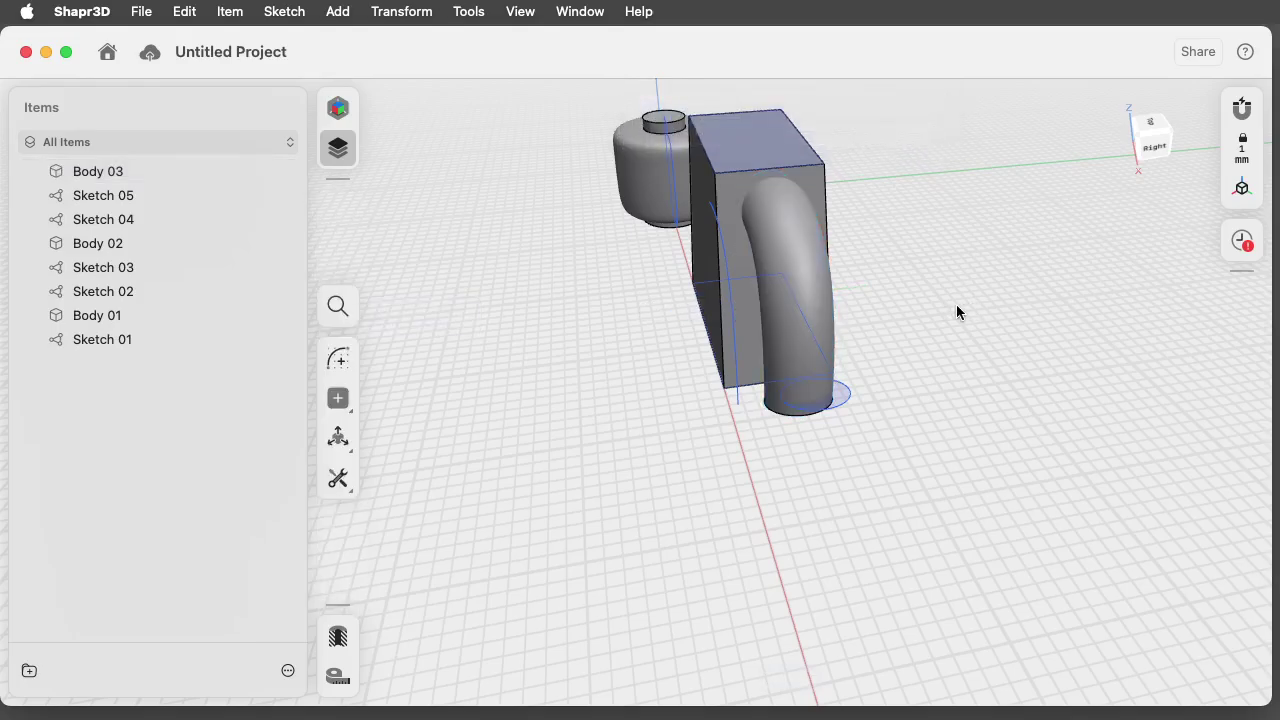
pyautogui.moveTo(956, 305); pyautogui.dragTo(1086, 246, button='right')
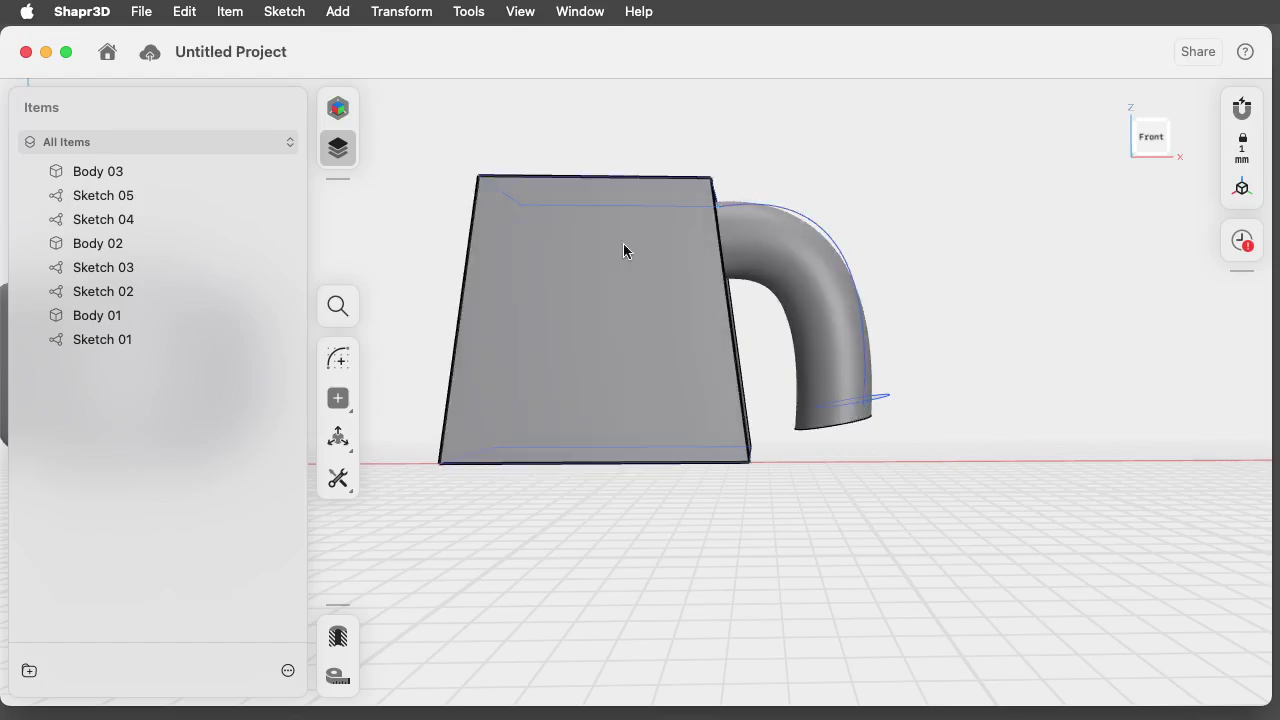
# Examine the handle's join with the tapered body, and the round body from the front and from underneath.
pyautogui.click(342, 485)
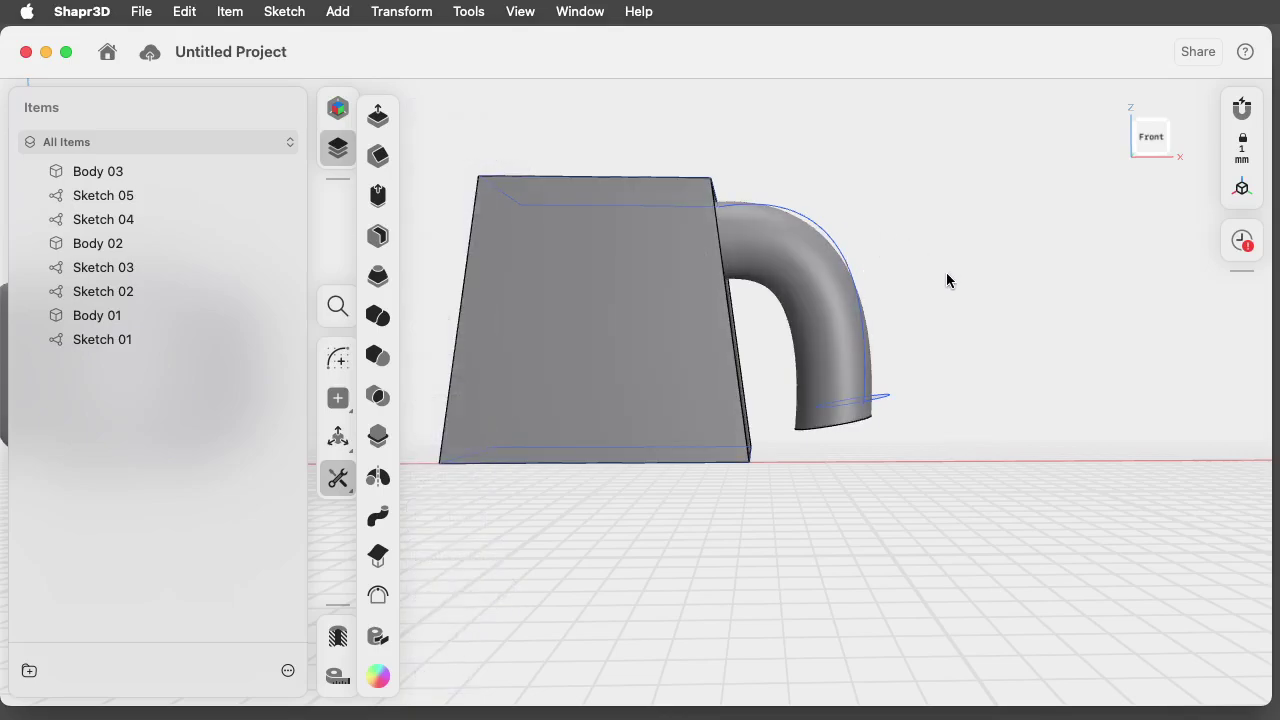
pyautogui.moveTo(945, 281); pyautogui.dragTo(953, 342, button='right')
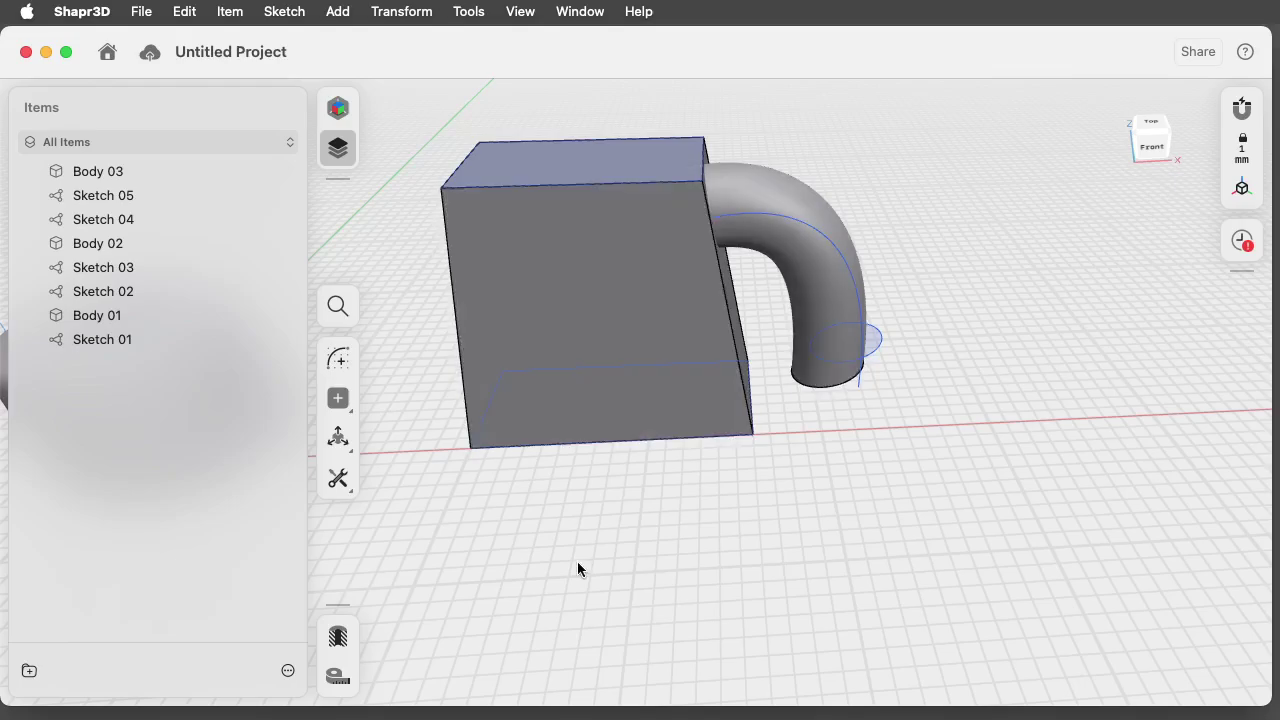
pyautogui.moveTo(547, 540); pyautogui.dragTo(558, 496, button='right')
pyautogui.moveTo(558, 496); pyautogui.dragTo(655, 499, button='middle')
pyautogui.moveTo(654, 498); pyautogui.dragTo(991, 505, button='right')
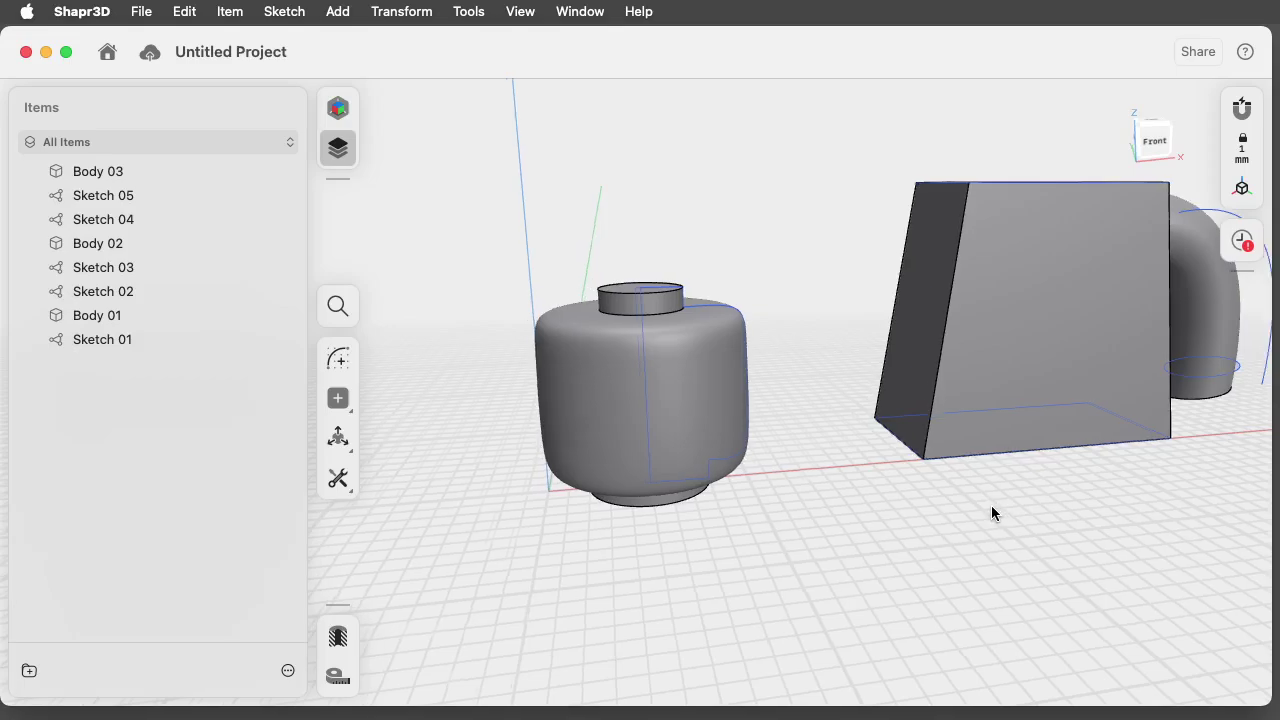
pyautogui.moveTo(727, 566)
pyautogui.mouseDown(button='right')
pyautogui.moveTo(723, 534)
pyautogui.moveTo(695, 571)
pyautogui.moveTo(711, 550)
pyautogui.mouseUp(button='right')
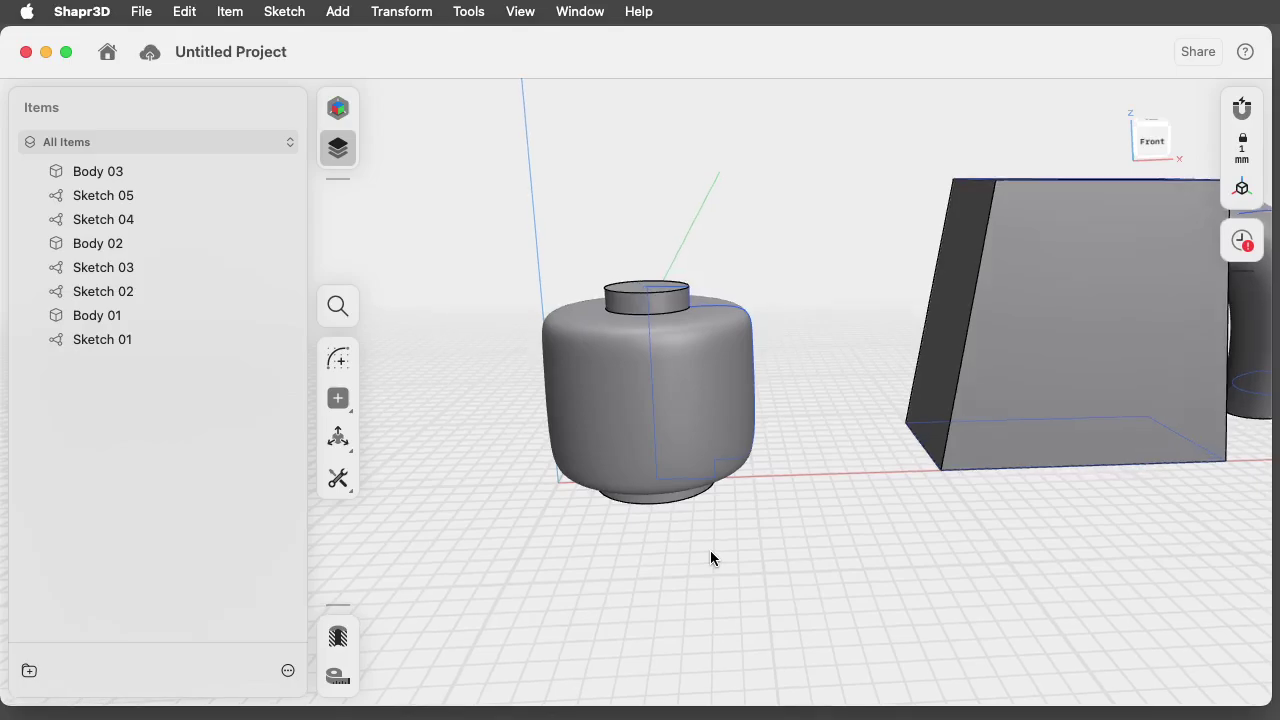
pyautogui.moveTo(710, 558); pyautogui.dragTo(658, 498, button='right')
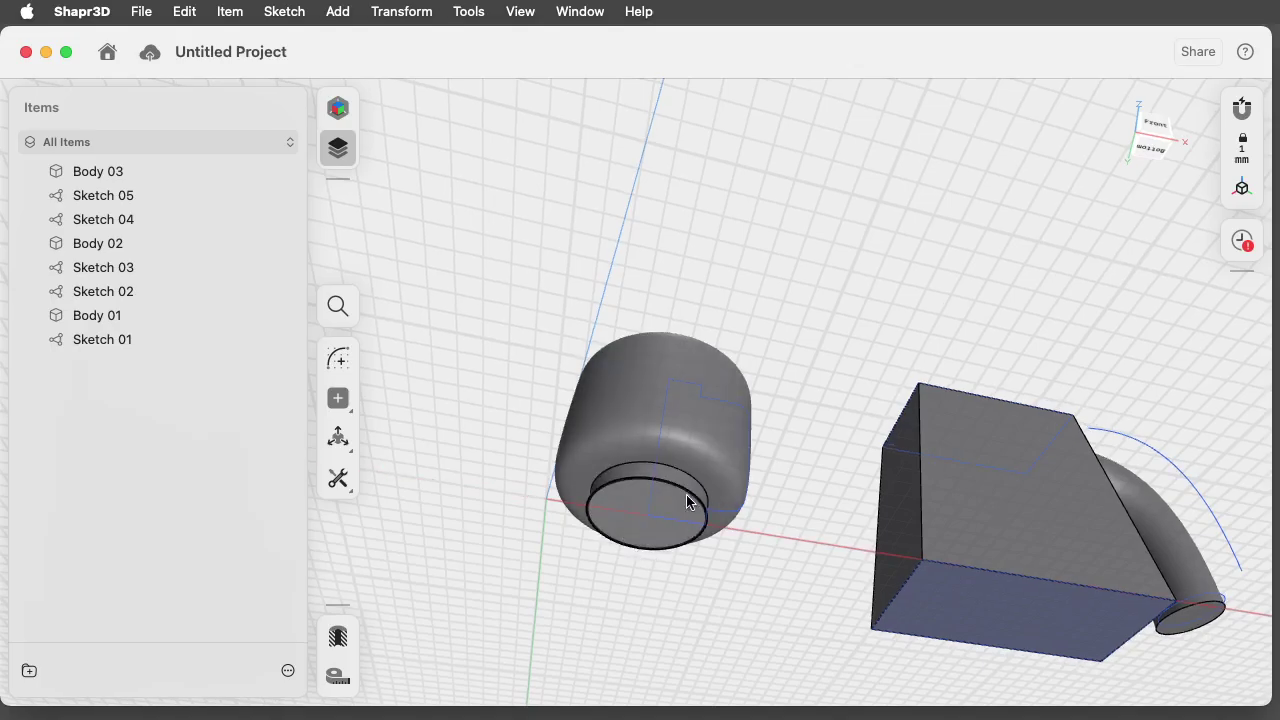
pyautogui.moveTo(749, 551); pyautogui.dragTo(1006, 451, button='right')
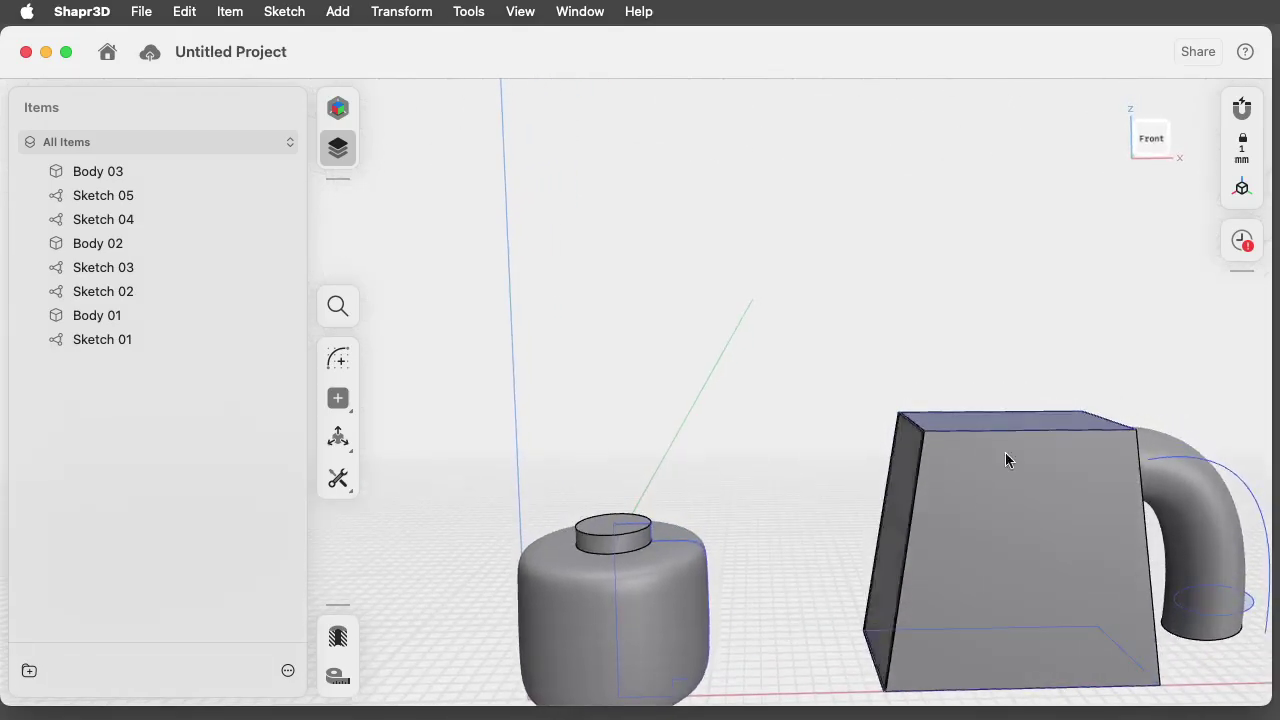
pyautogui.click(1003, 422)
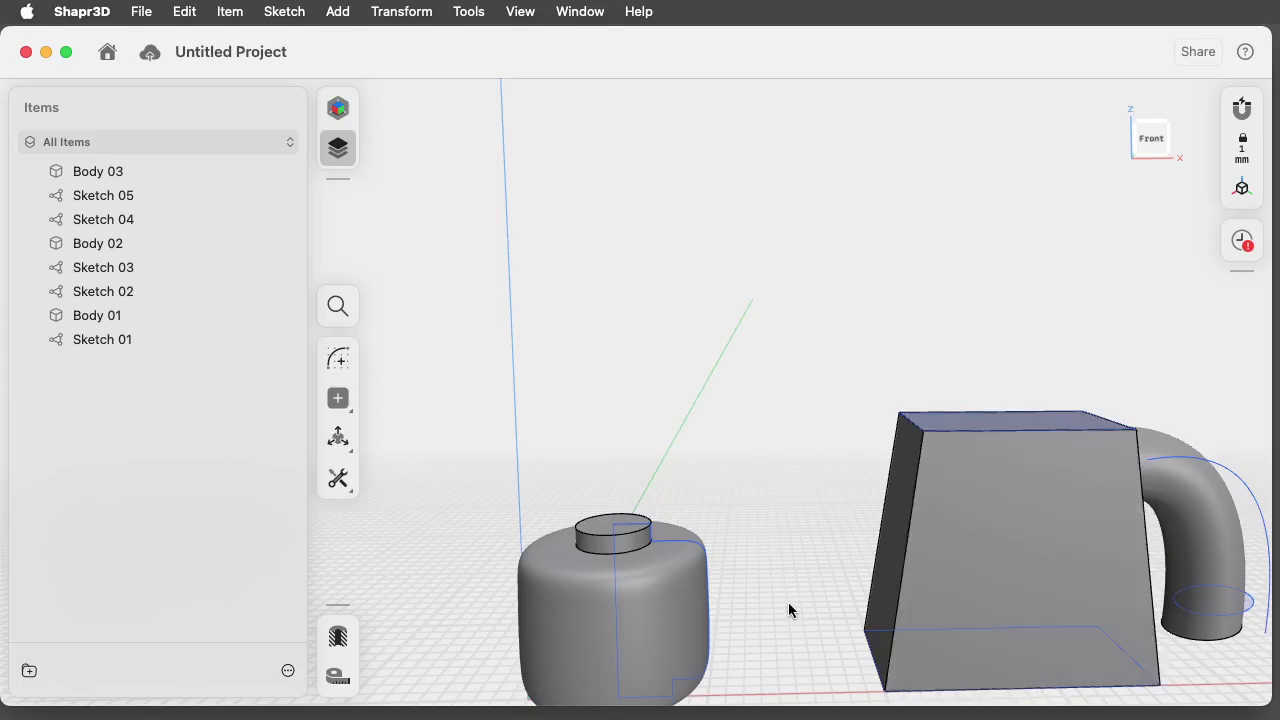
# Offset the circular bottom edge of the round body's base 0.4 mm inward.
pyautogui.moveTo(791, 606); pyautogui.dragTo(740, 488, button='right')
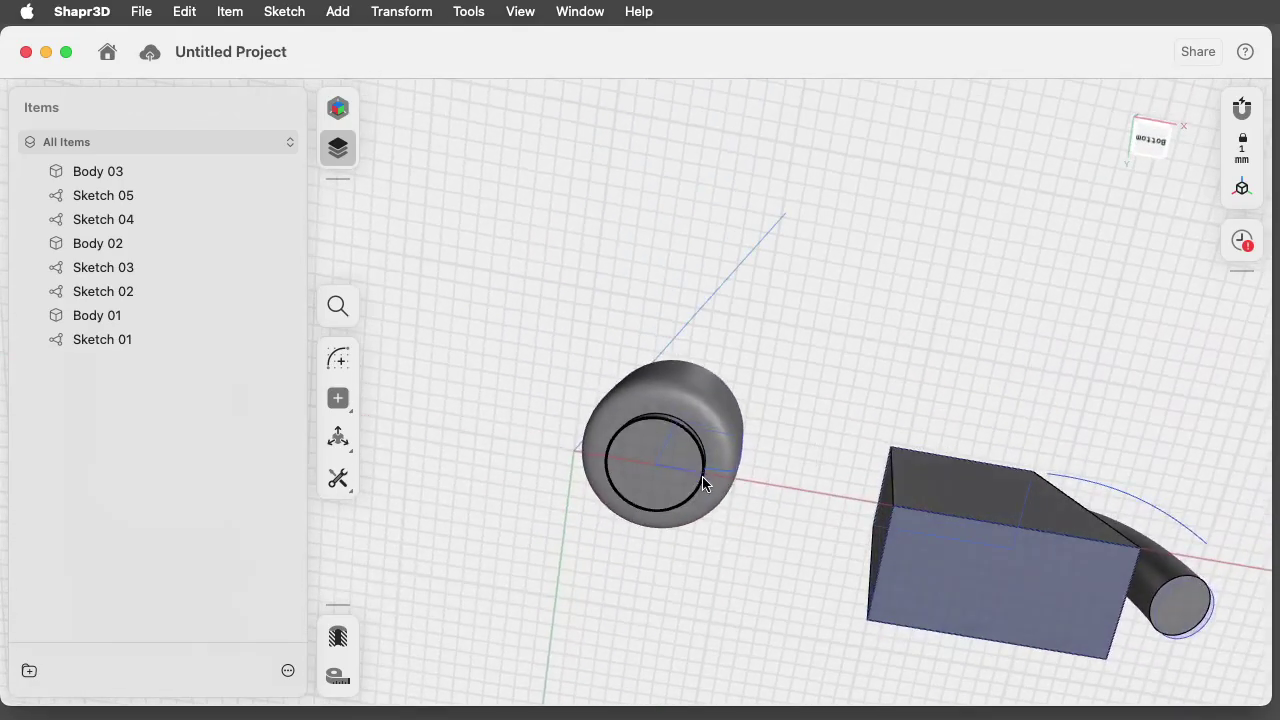
pyautogui.scroll(-3, 691, 513)
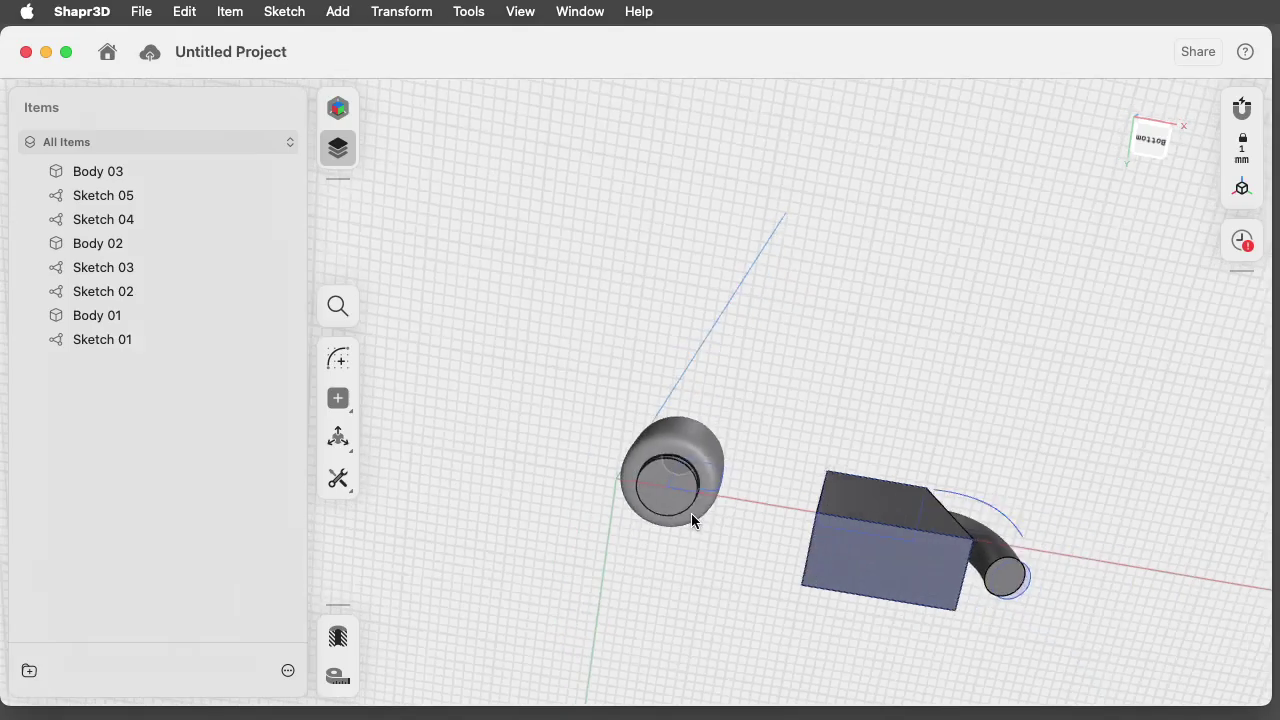
pyautogui.scroll(8, 691, 513)
pyautogui.click(735, 489)
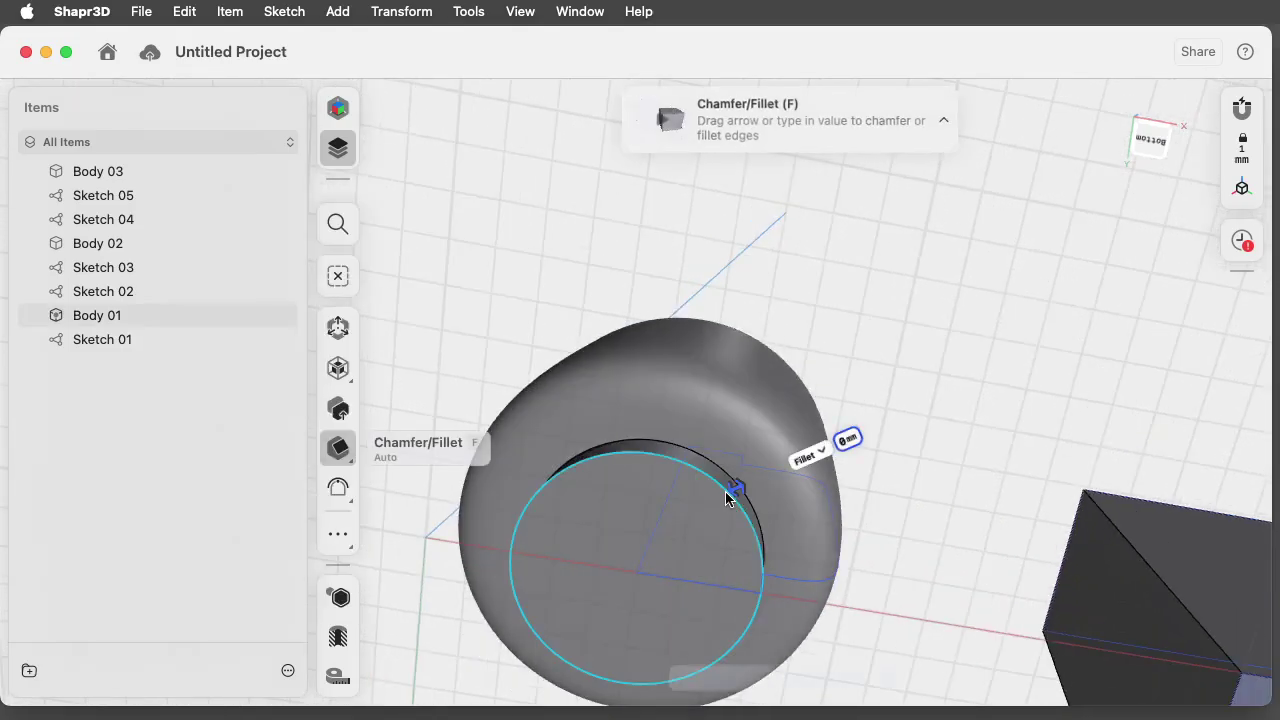
pyautogui.click(338, 488)
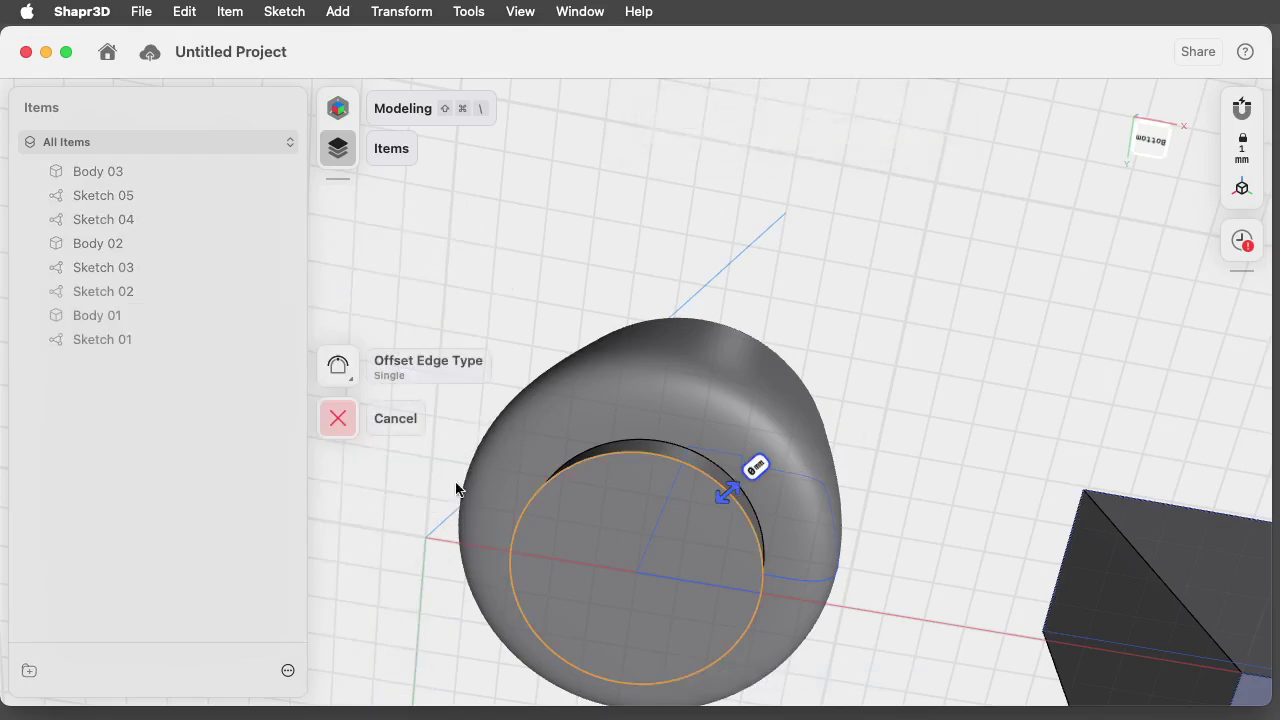
pyautogui.moveTo(728, 498); pyautogui.dragTo(717, 506)
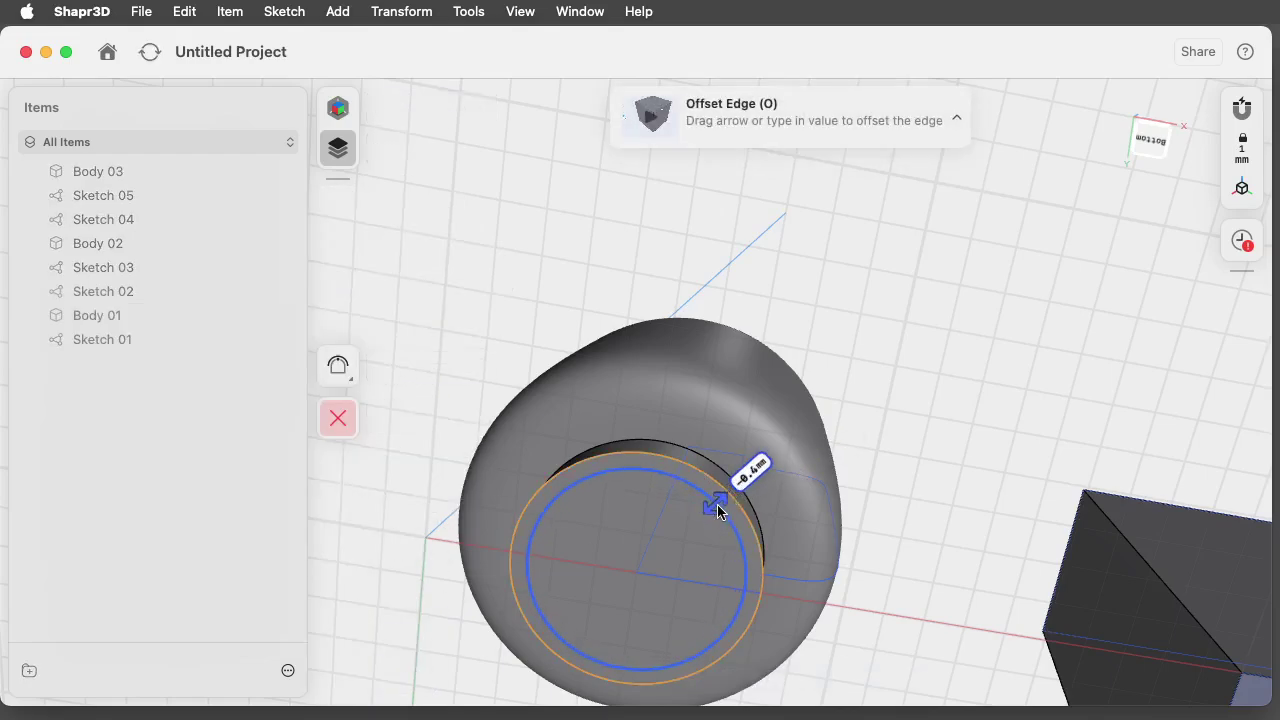
pyautogui.click(339, 394)
# Cut a shallow recess into the round body's base by extruding the inner offset circle inward, and undo the cut.
pyautogui.click(584, 540)
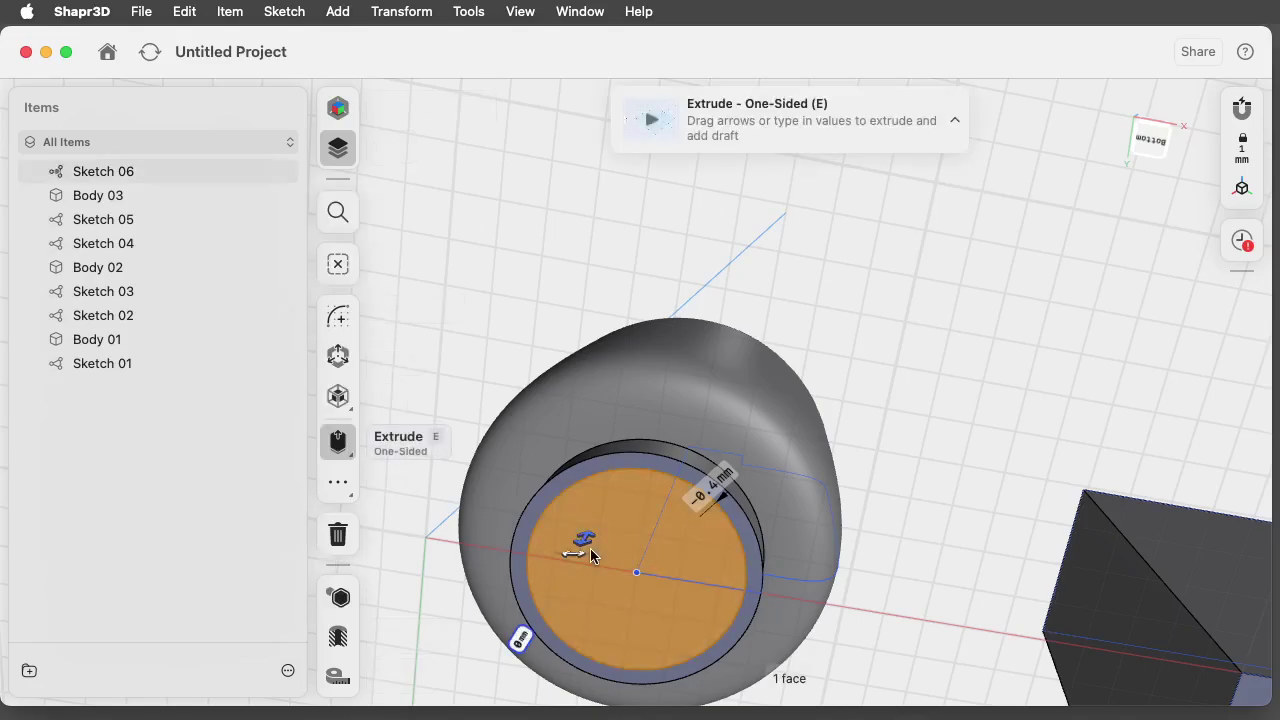
pyautogui.moveTo(656, 534); pyautogui.dragTo(640, 586, button='right')
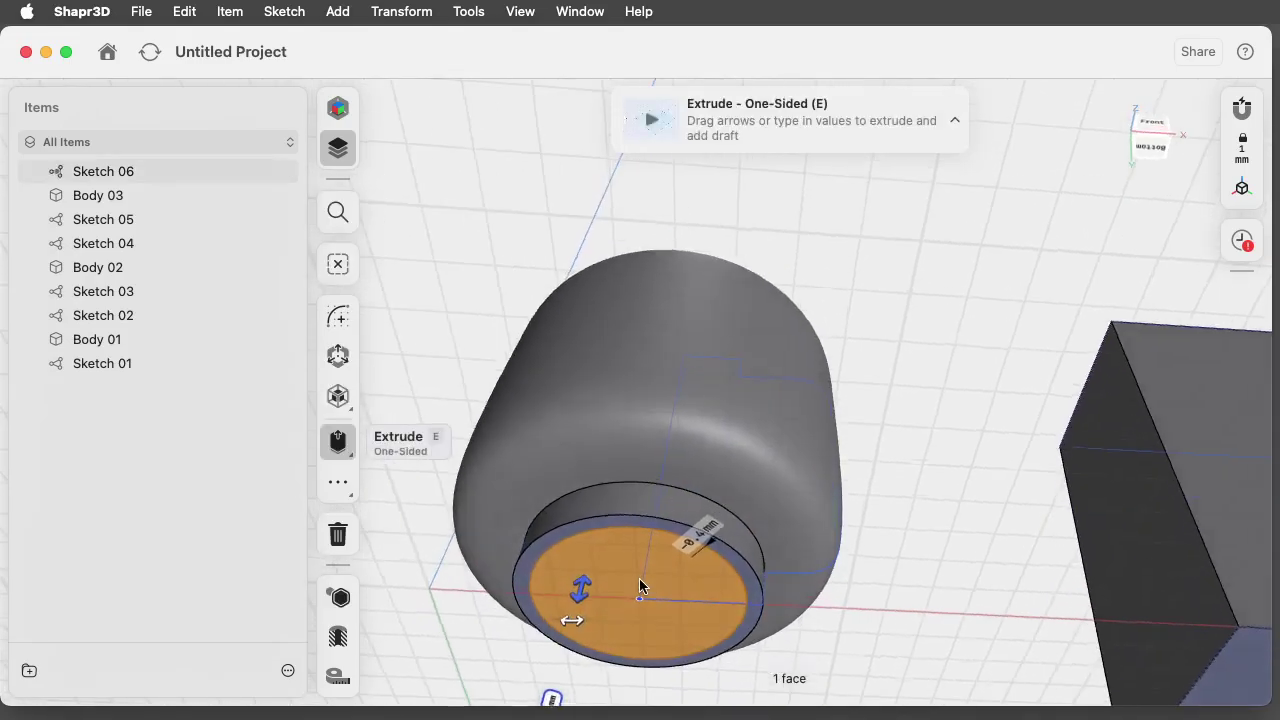
pyautogui.moveTo(583, 594); pyautogui.dragTo(587, 556)
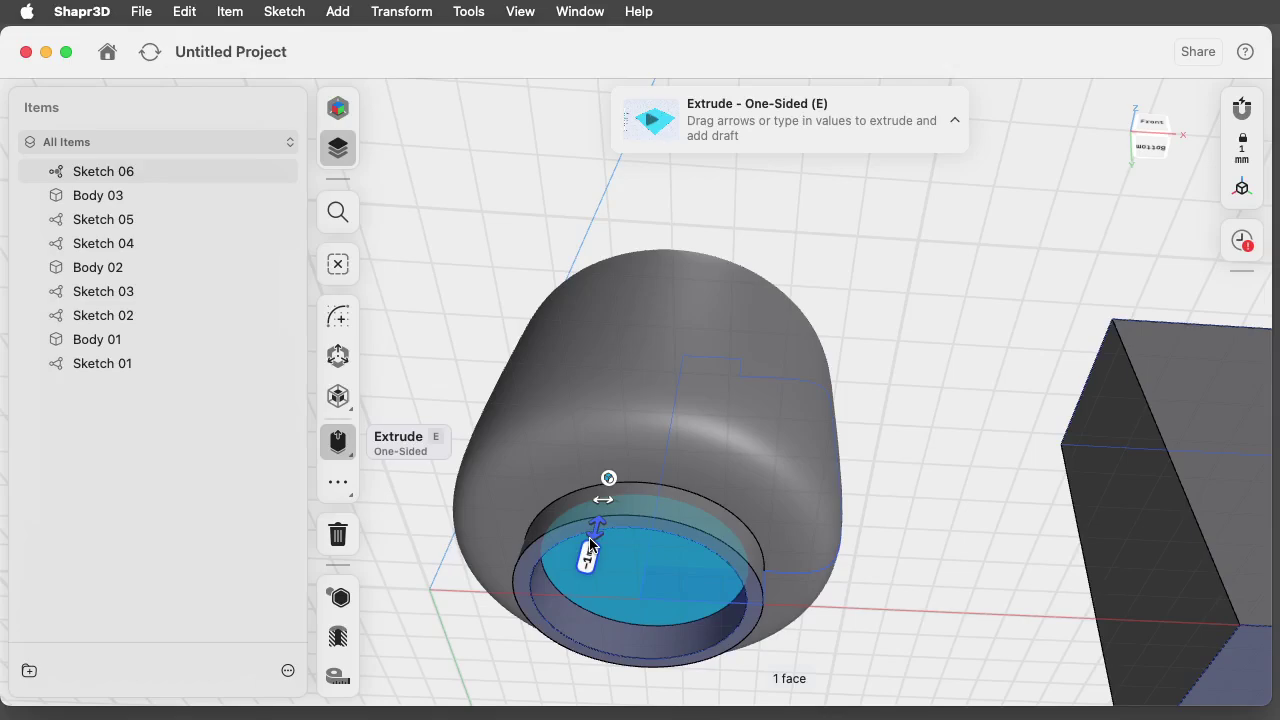
pyautogui.click(345, 272)
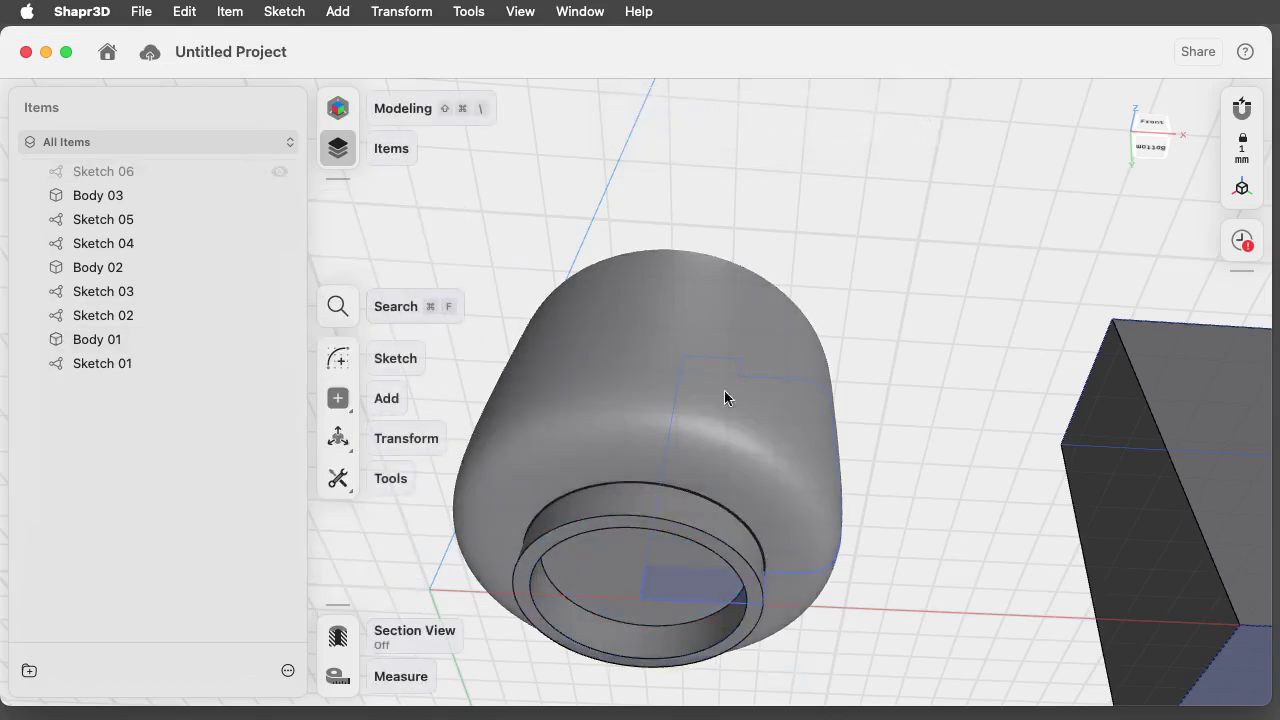
pyautogui.moveTo(927, 457); pyautogui.dragTo(920, 478, button='right')
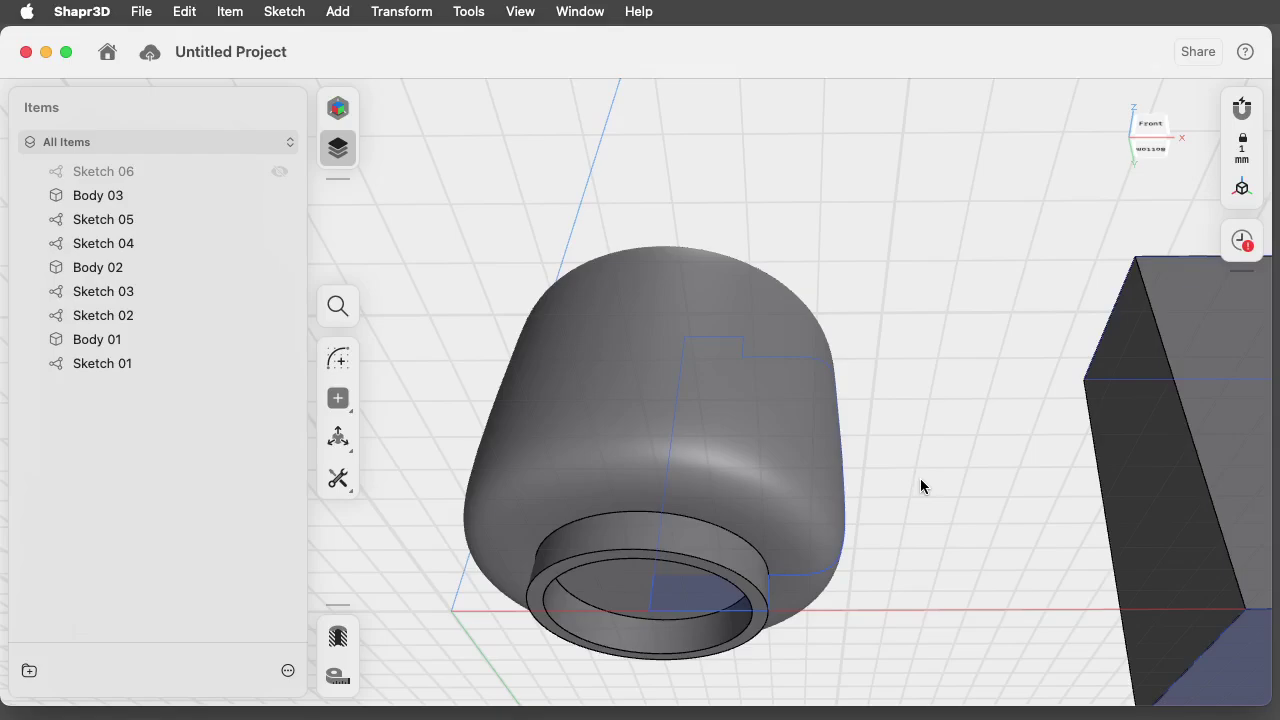
pyautogui.press('super+z')
pyautogui.press('super+z')
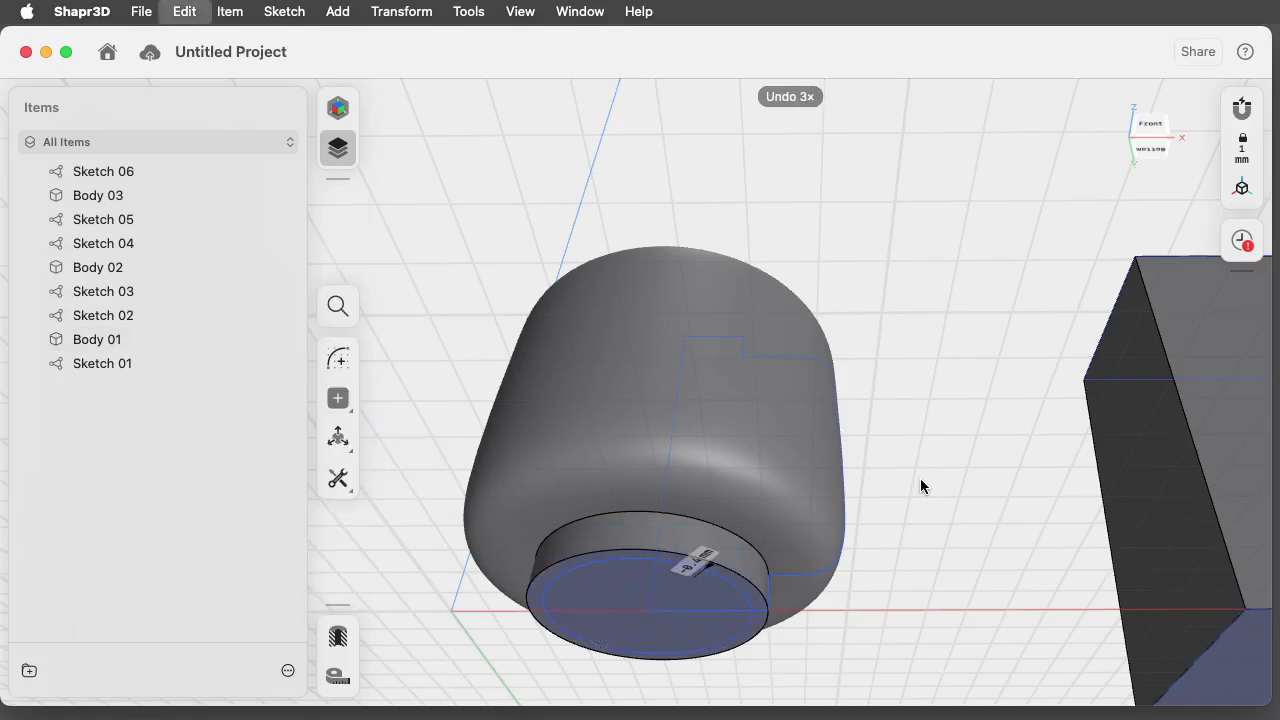
pyautogui.scroll(4, 926, 502)
pyautogui.scroll(-5, 926, 502)
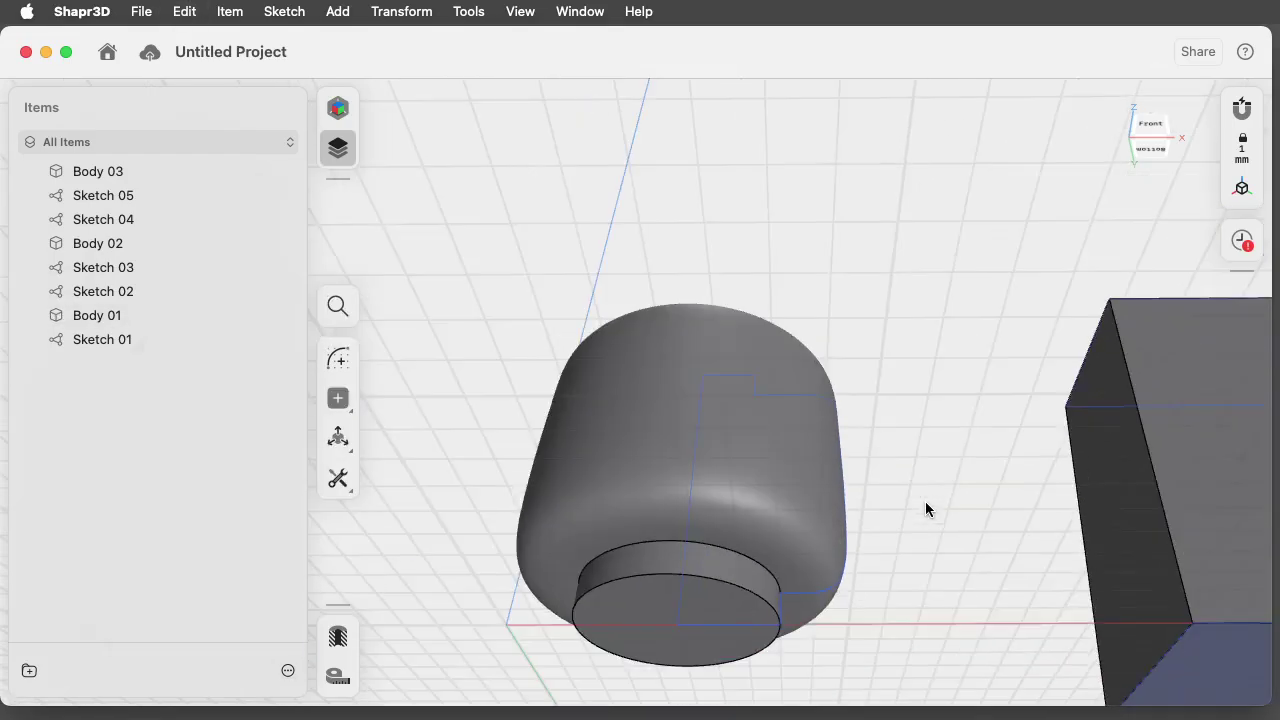
pyautogui.scroll(-2, 925, 509)
pyautogui.click(694, 592)
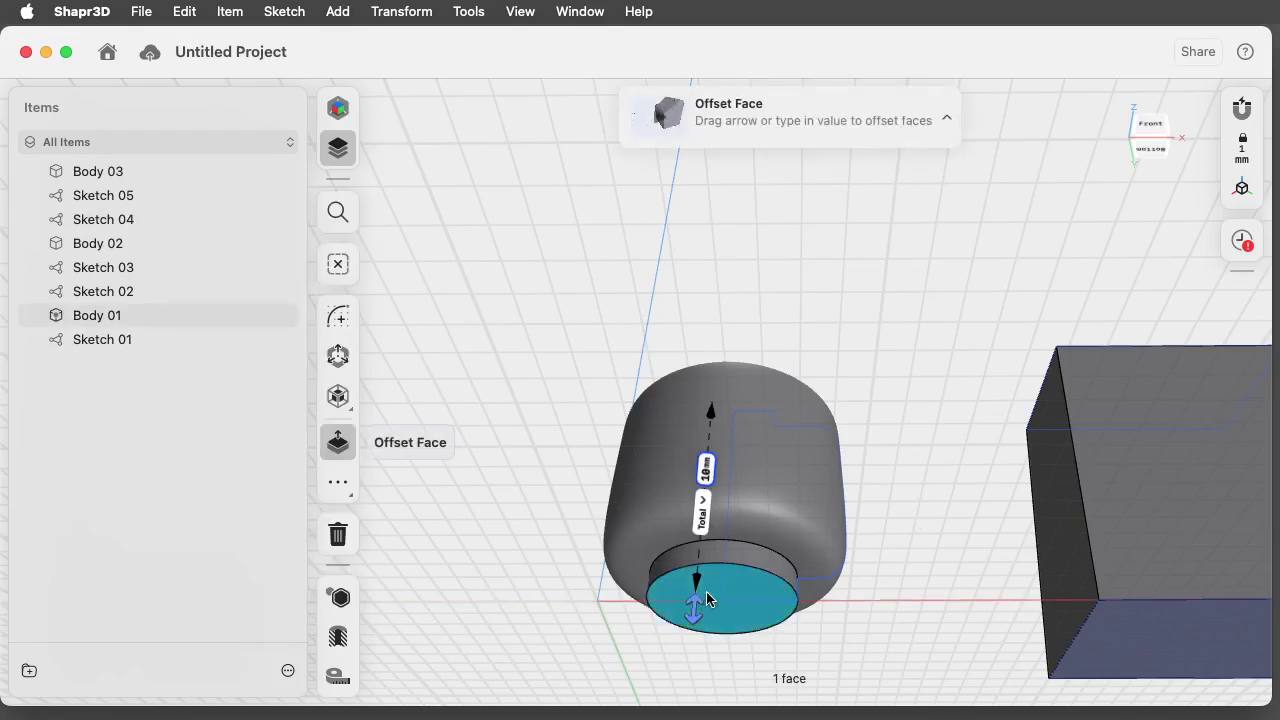
pyautogui.press('l')
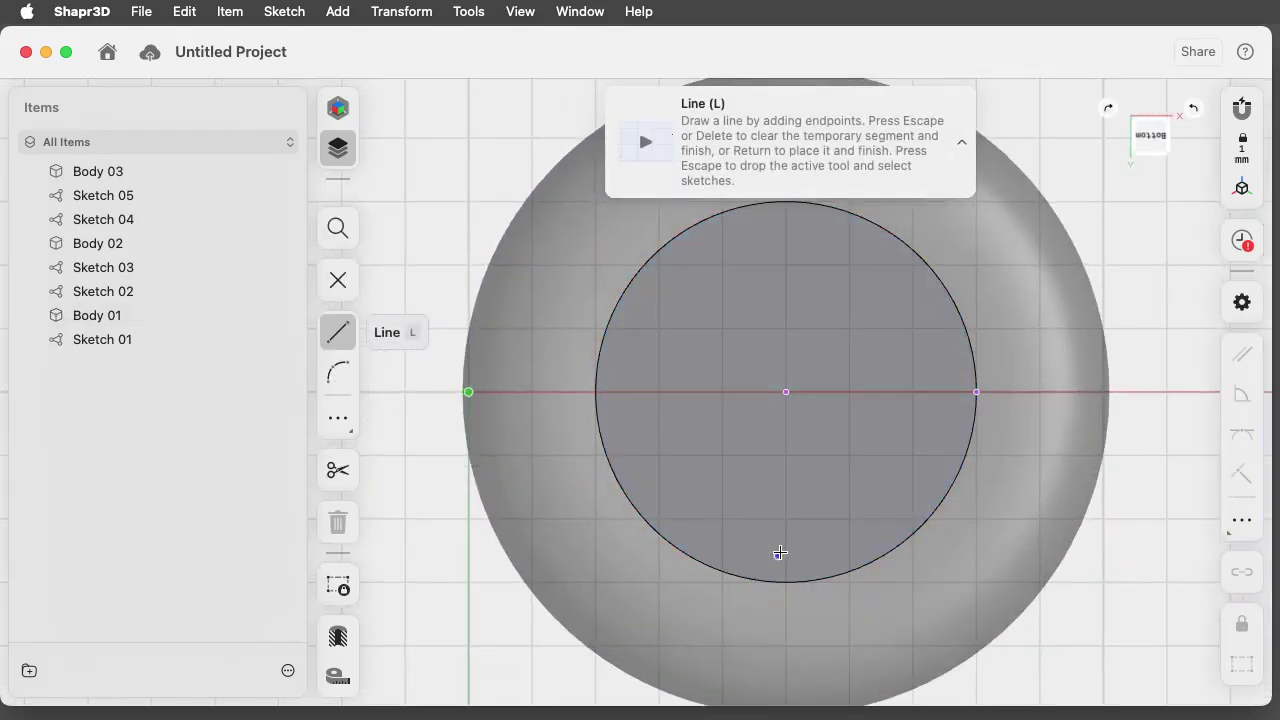
pyautogui.click(338, 280)
pyautogui.scroll(-3, 446, 517)
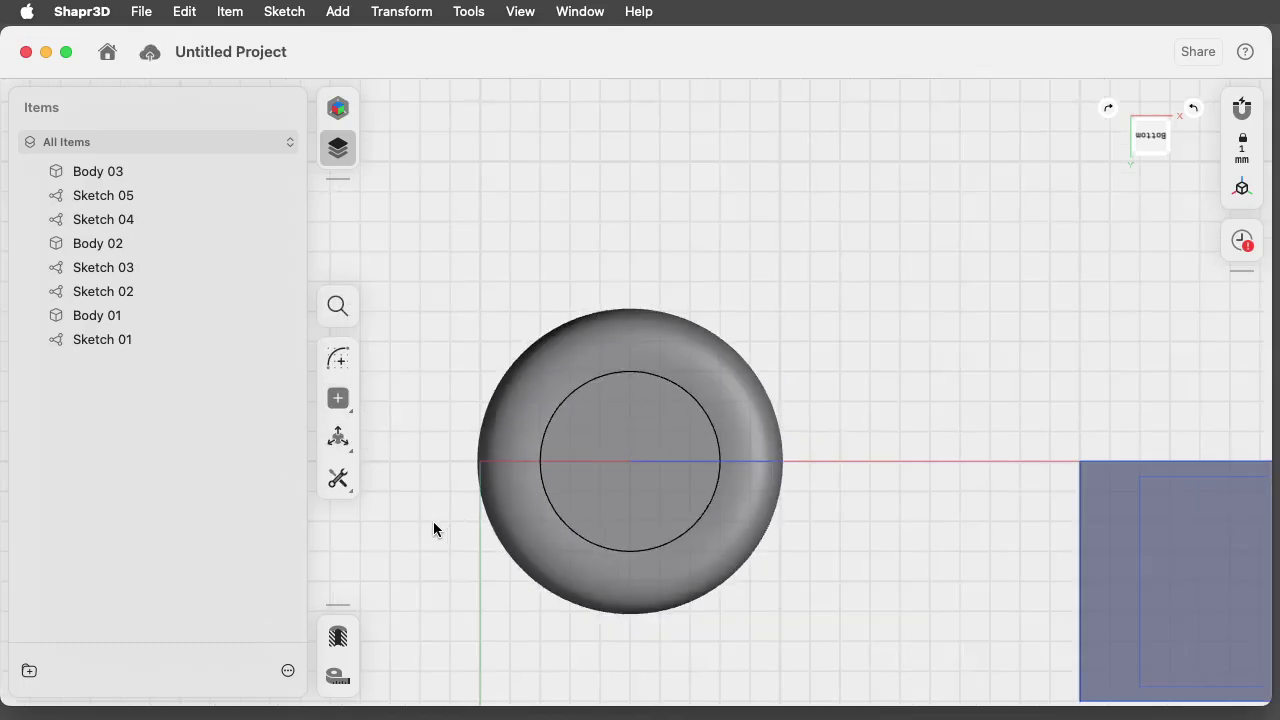
# Sketch a closed heart-shaped outline with a six-point fit-point spline beside the round body, seen from below.
pyautogui.moveTo(433, 521); pyautogui.dragTo(704, 516, button='middle')
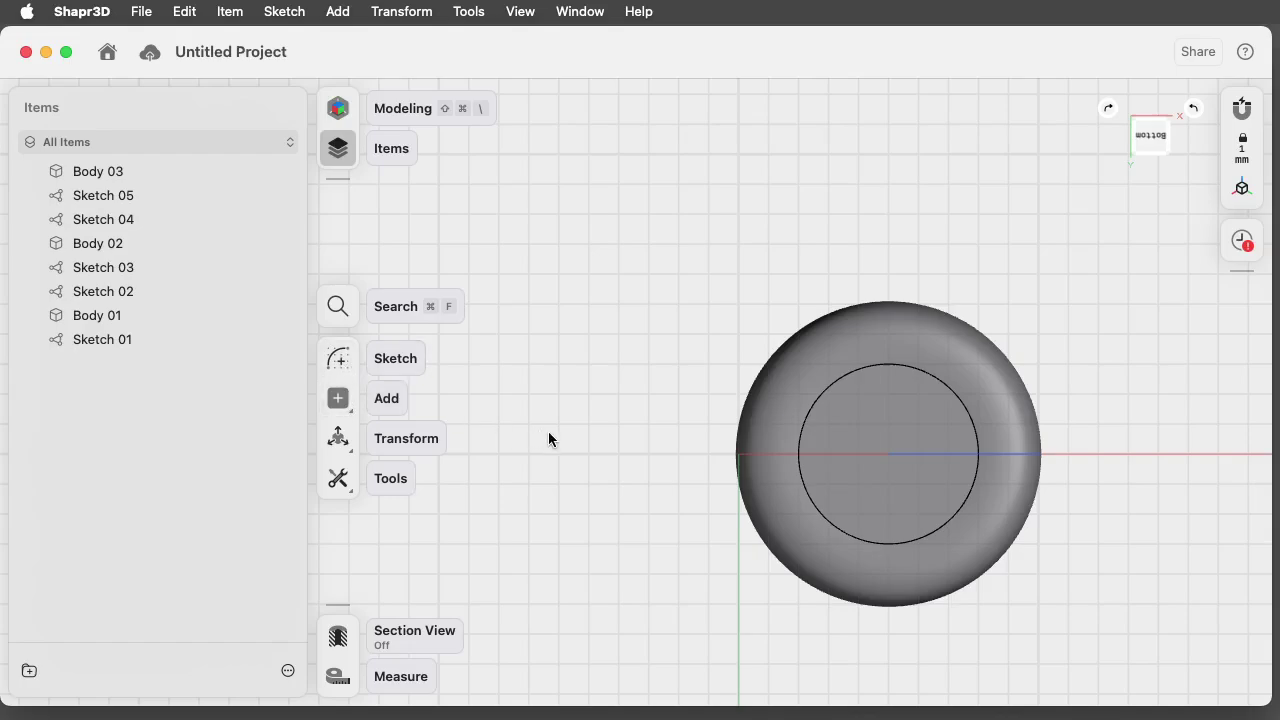
pyautogui.moveTo(556, 438); pyautogui.dragTo(633, 424, button='middle')
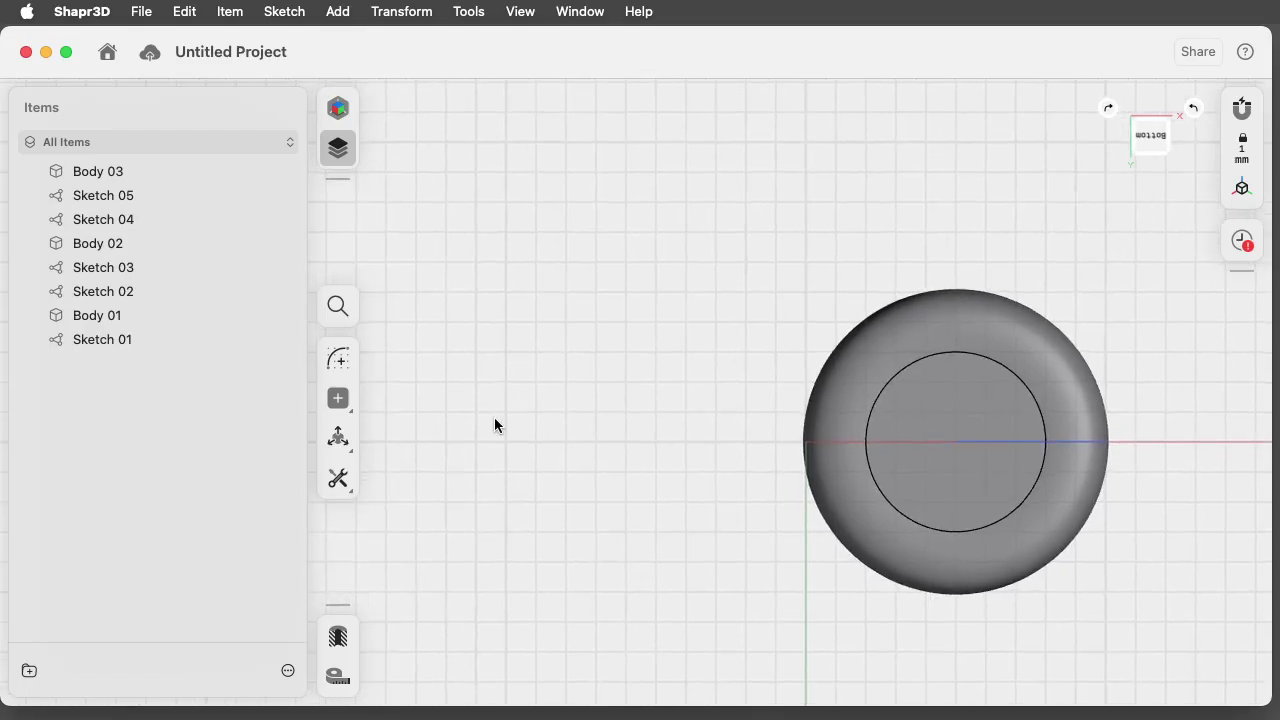
pyautogui.click(338, 359)
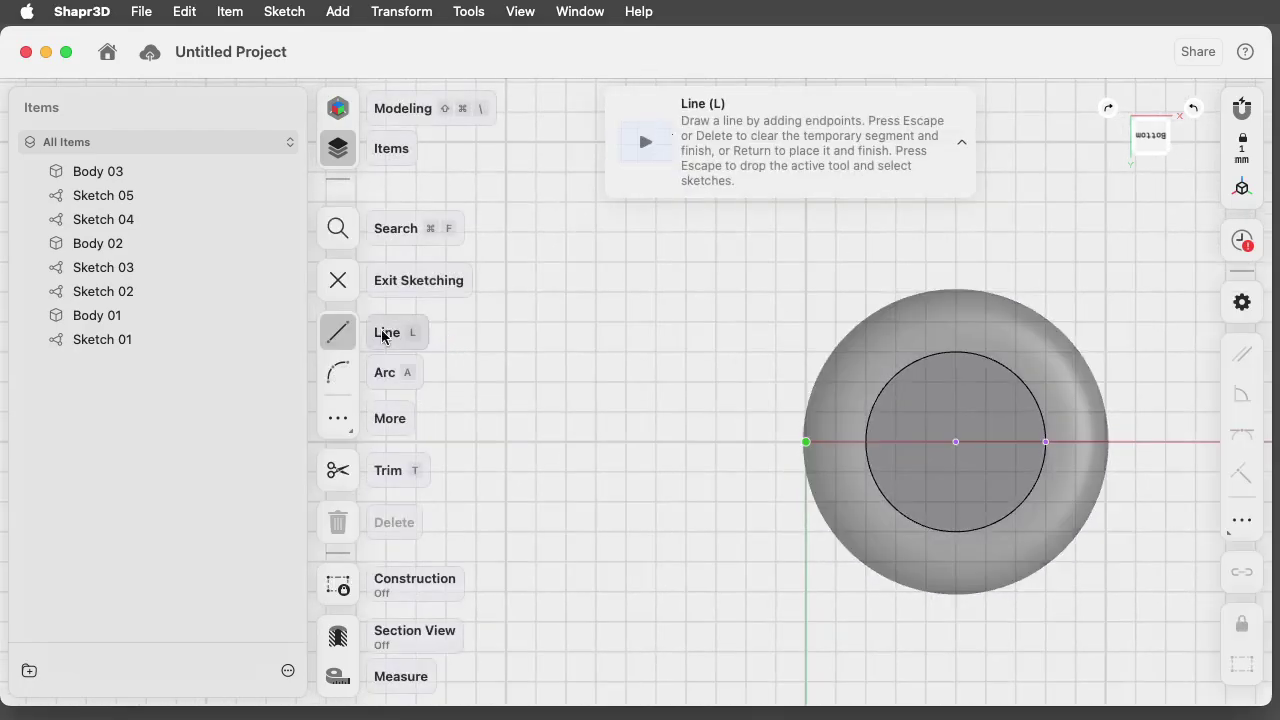
pyautogui.click(372, 418)
pyautogui.click(425, 276)
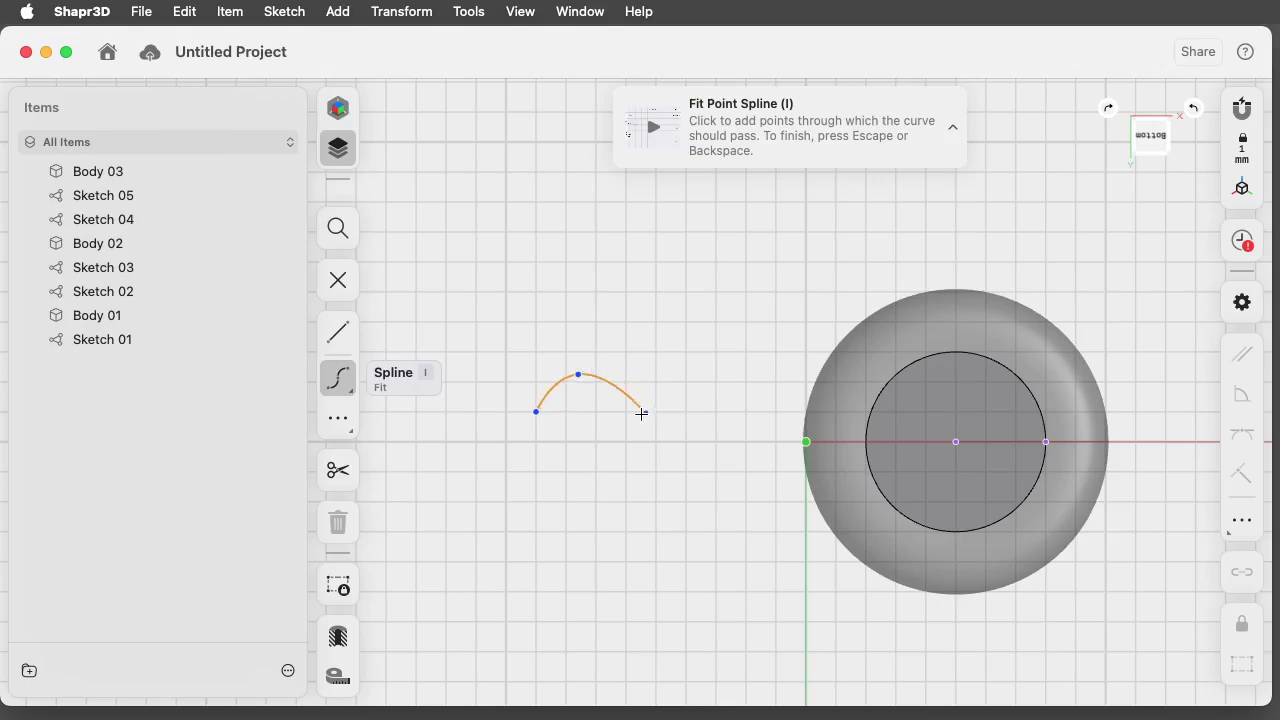
pyautogui.click(563, 516)
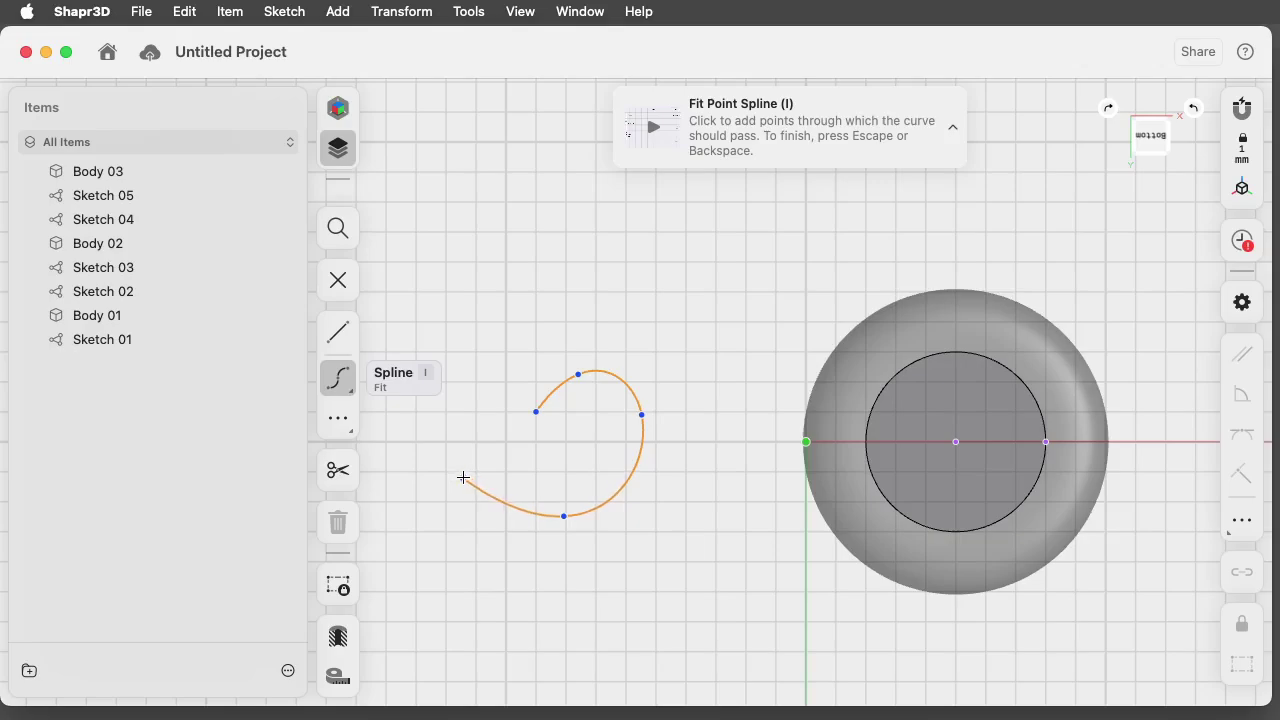
pyautogui.click(439, 420)
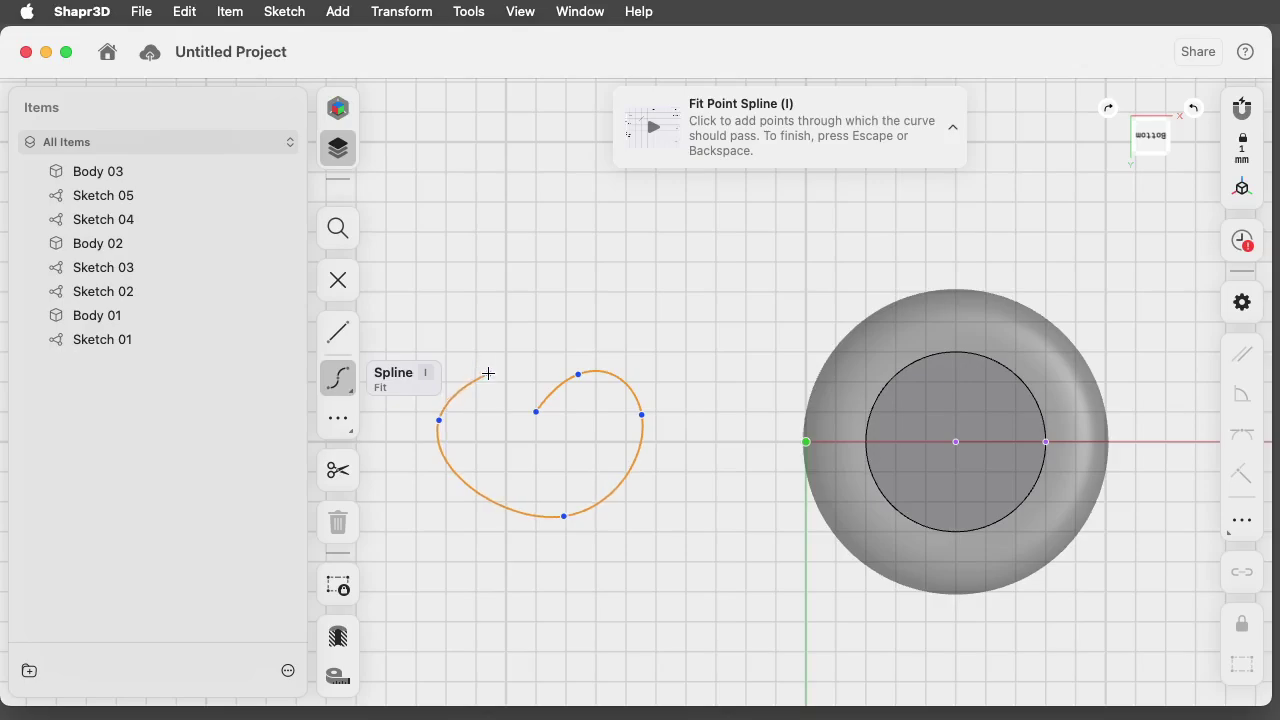
pyautogui.click(499, 373)
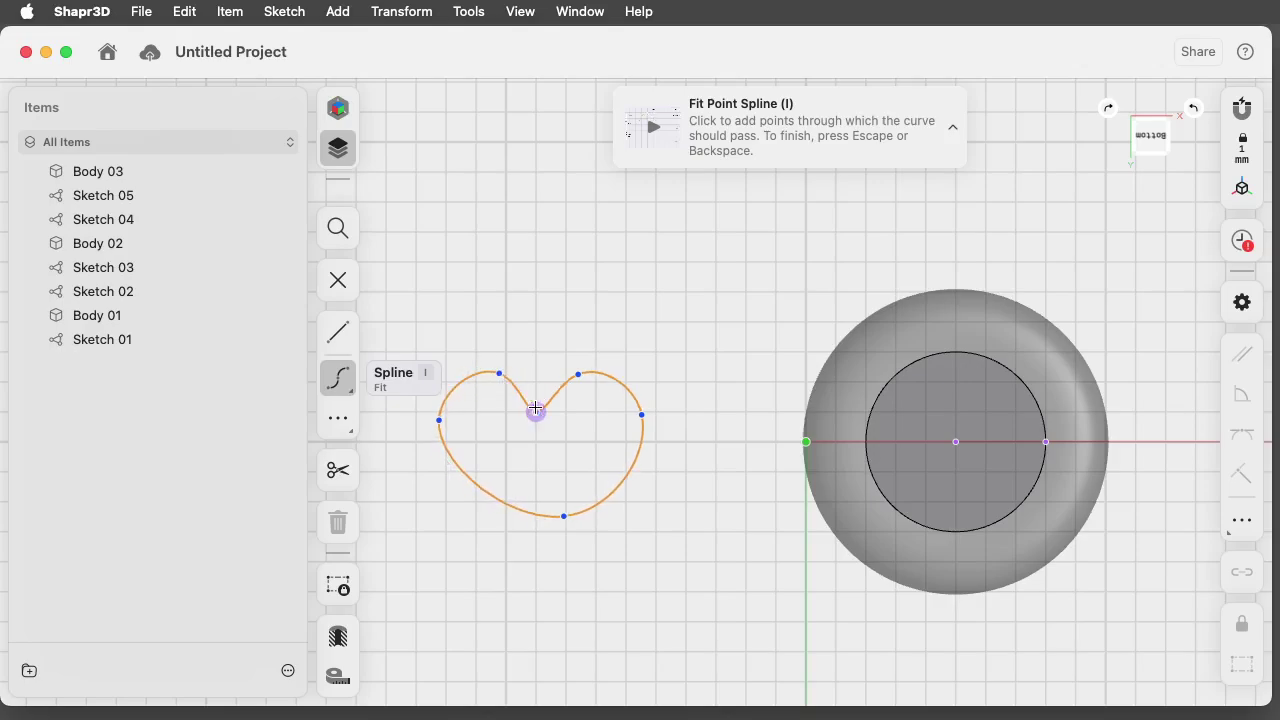
pyautogui.click(536, 411)
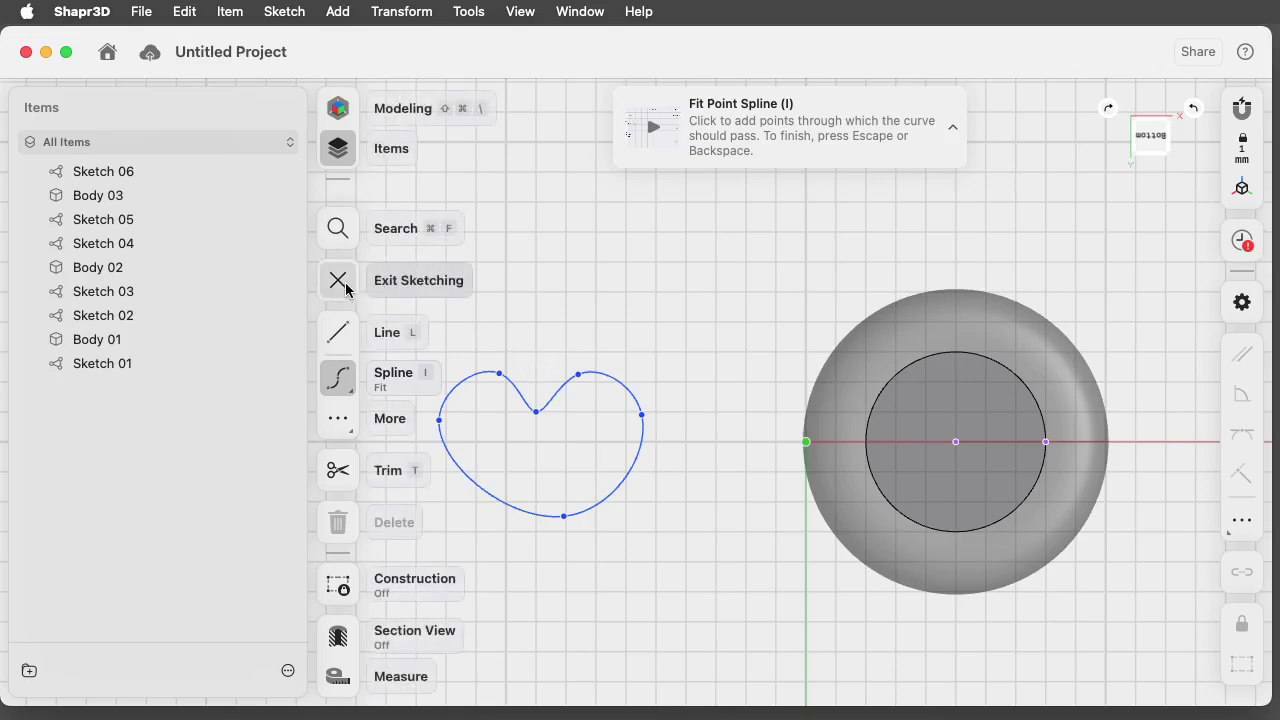
pyautogui.click(562, 516)
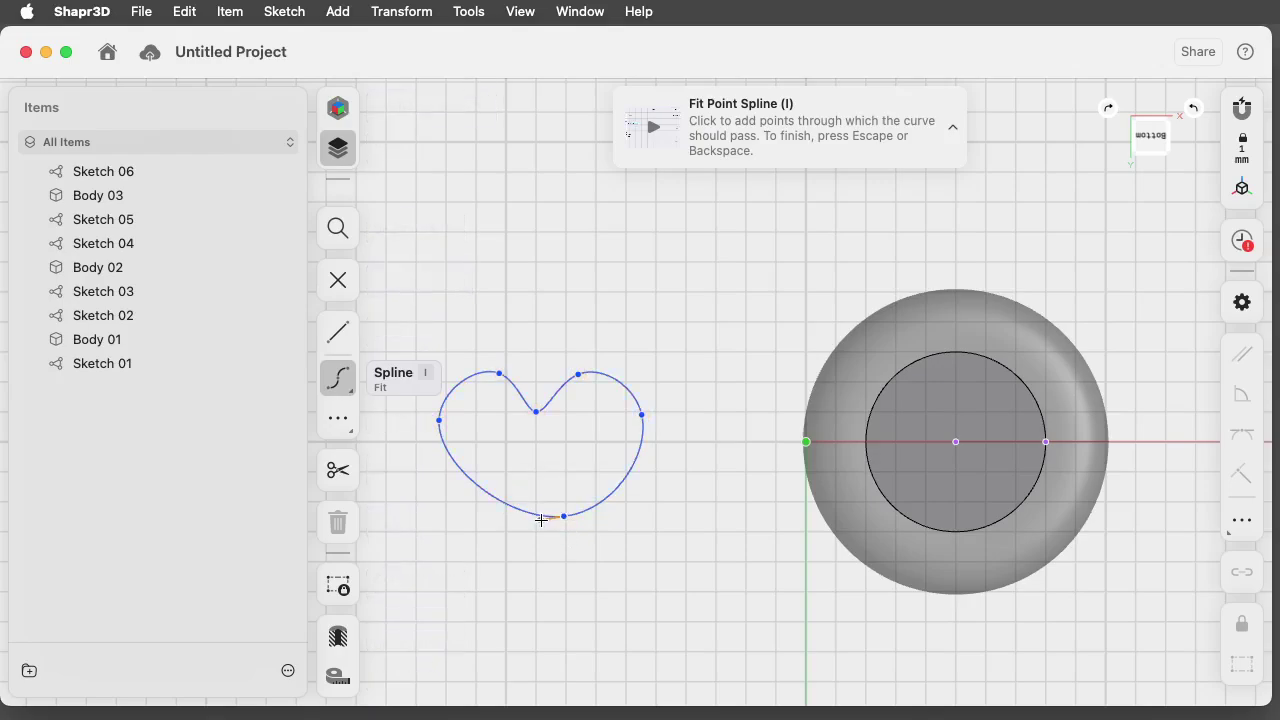
pyautogui.click(540, 520)
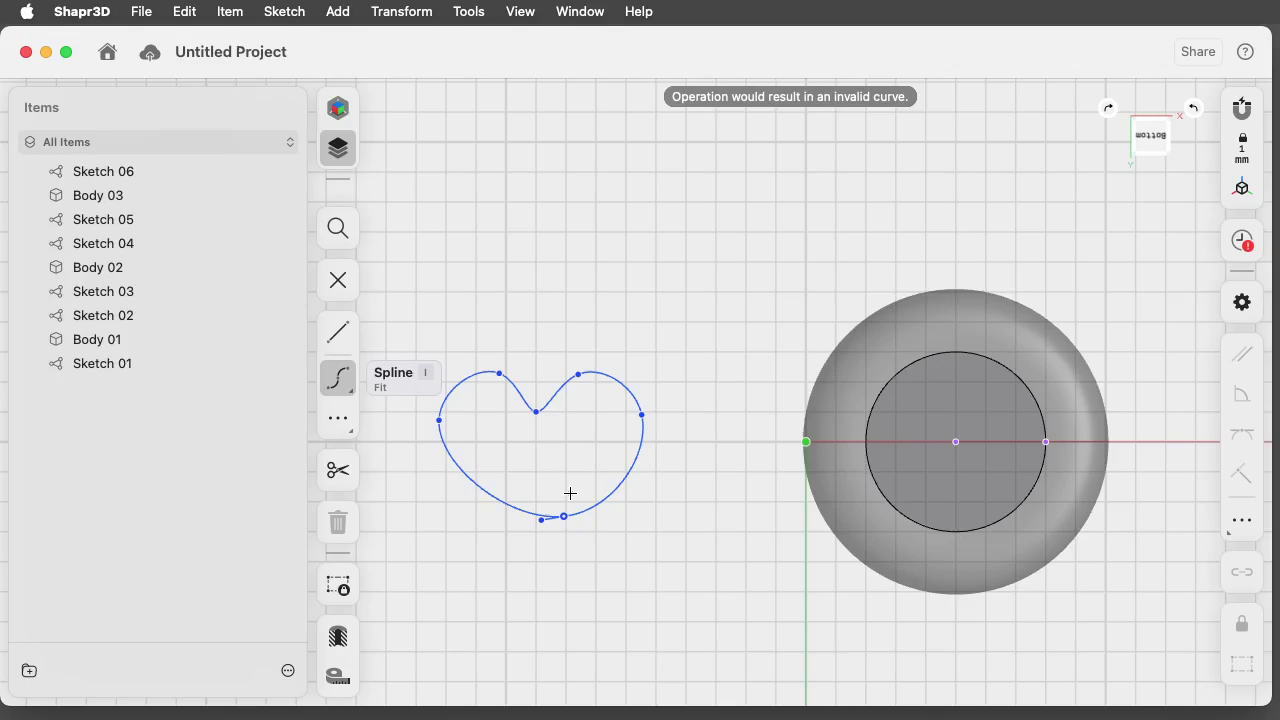
pyautogui.click(338, 280)
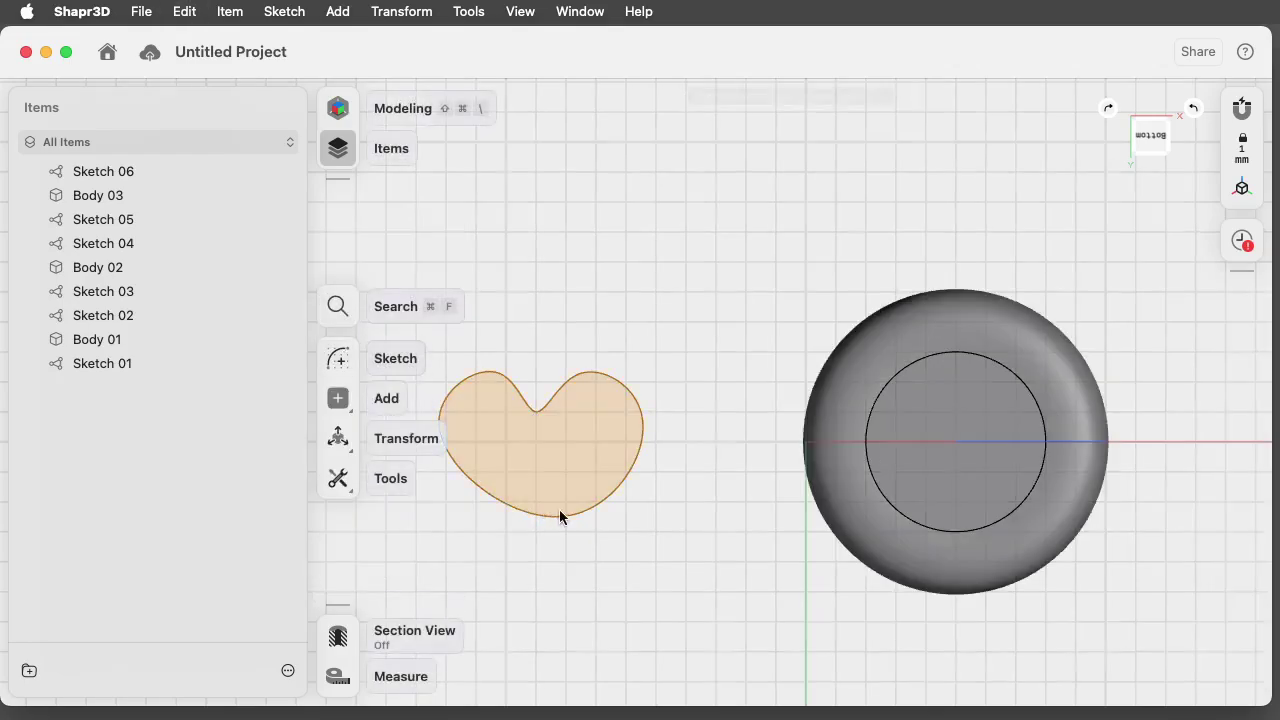
pyautogui.press('super+z')
# Even out the heart sketch by moving the spline's lowest point, one outer side point and the notch point.
pyautogui.click(538, 491)
pyautogui.click(538, 497)
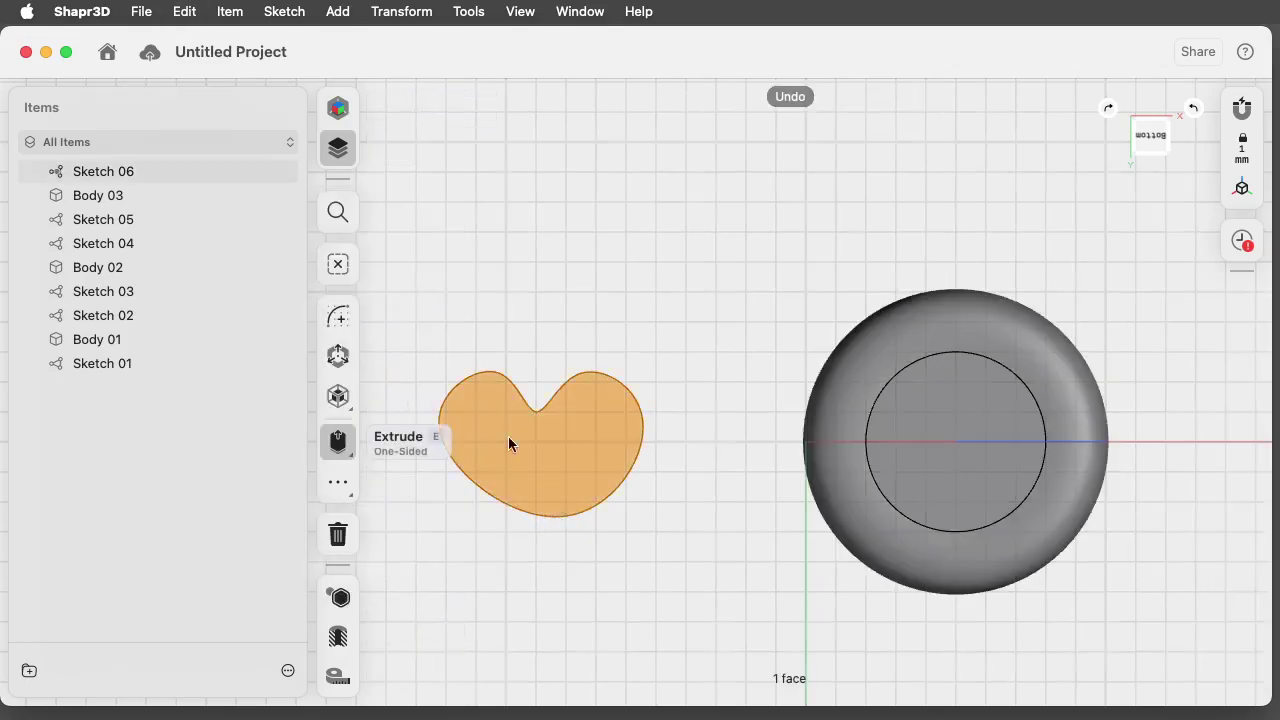
pyautogui.click(336, 318)
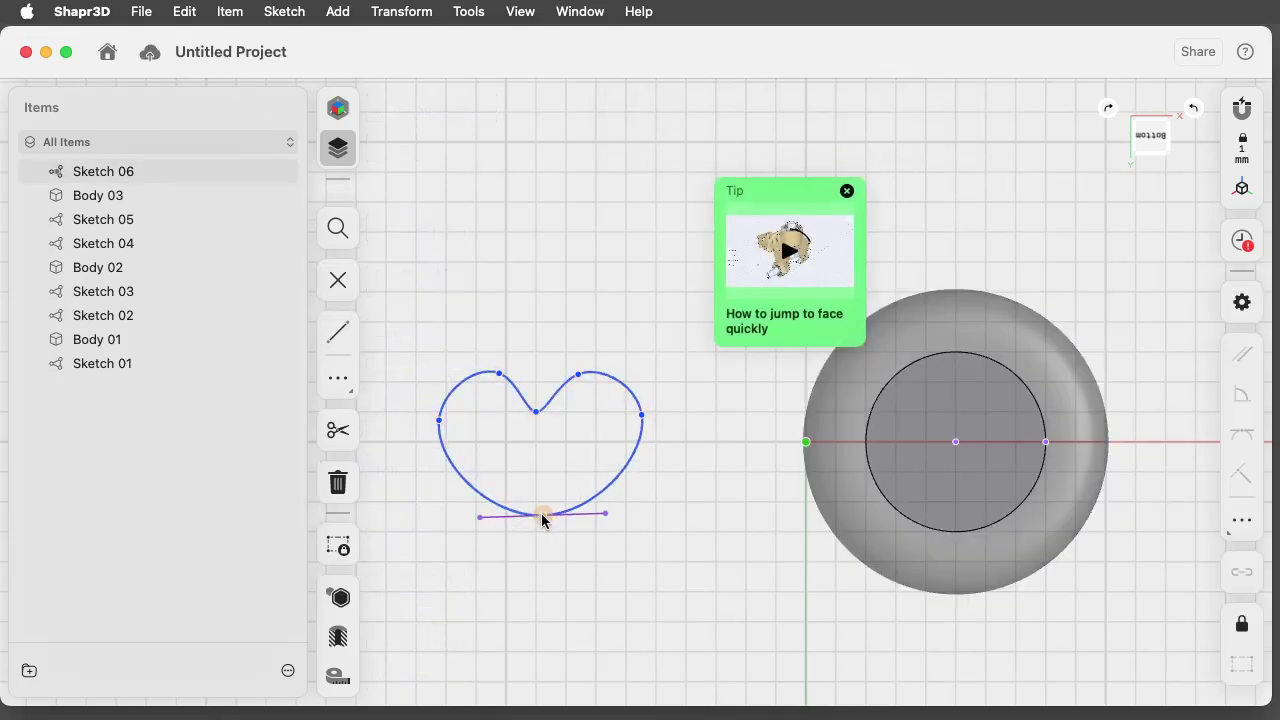
pyautogui.moveTo(542, 519); pyautogui.dragTo(535, 523)
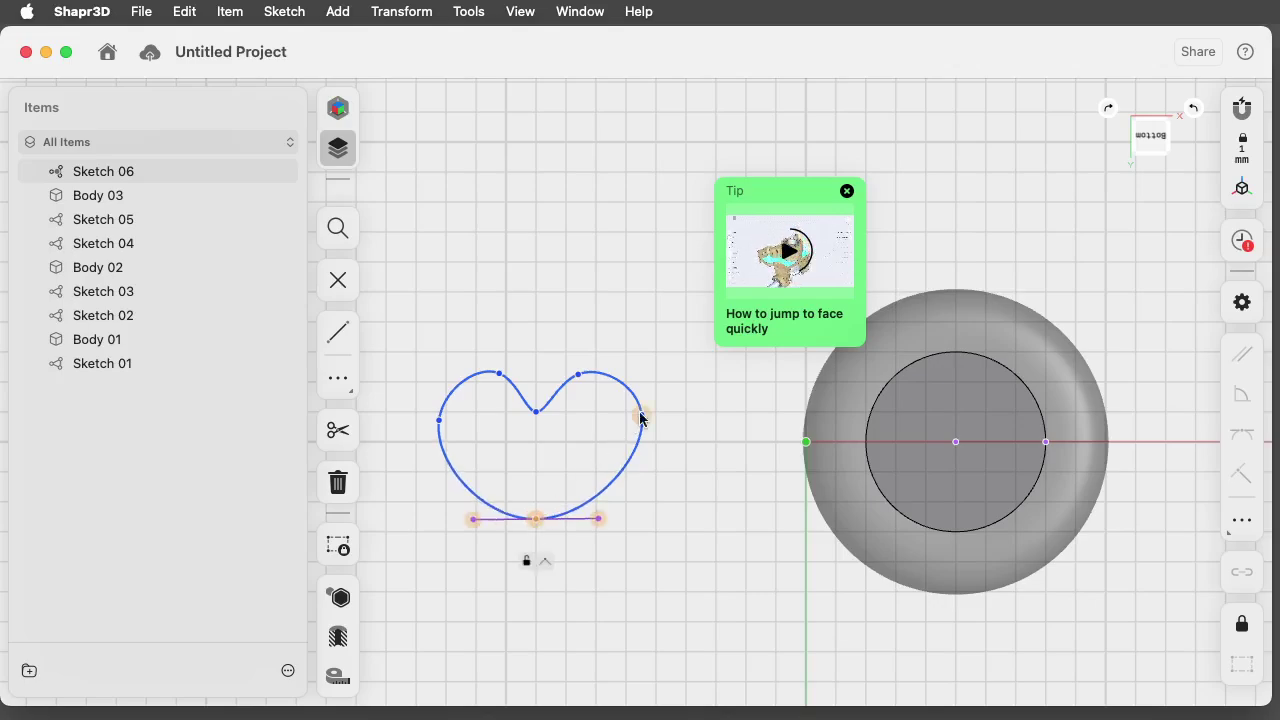
pyautogui.moveTo(640, 418)
pyautogui.mouseDown()
pyautogui.moveTo(643, 434)
pyautogui.moveTo(629, 429)
pyautogui.mouseUp()
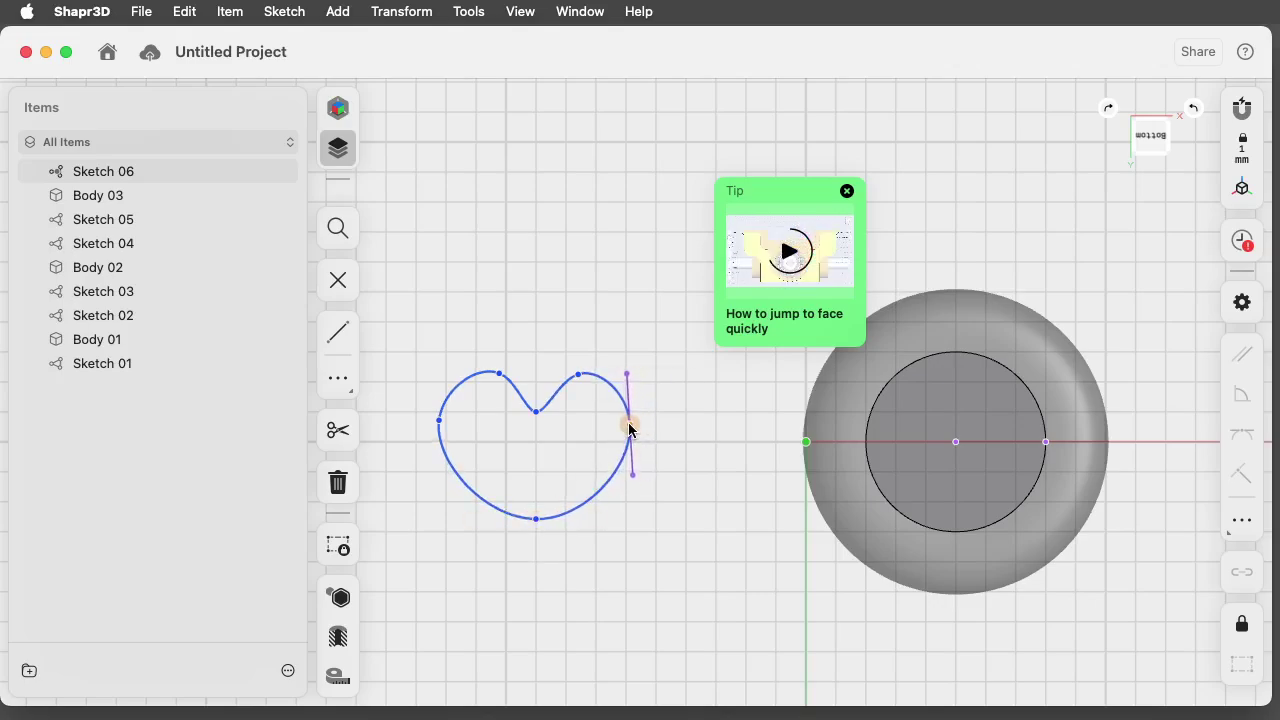
pyautogui.moveTo(537, 410)
pyautogui.mouseDown()
pyautogui.moveTo(545, 434)
pyautogui.moveTo(534, 427)
pyautogui.mouseUp()
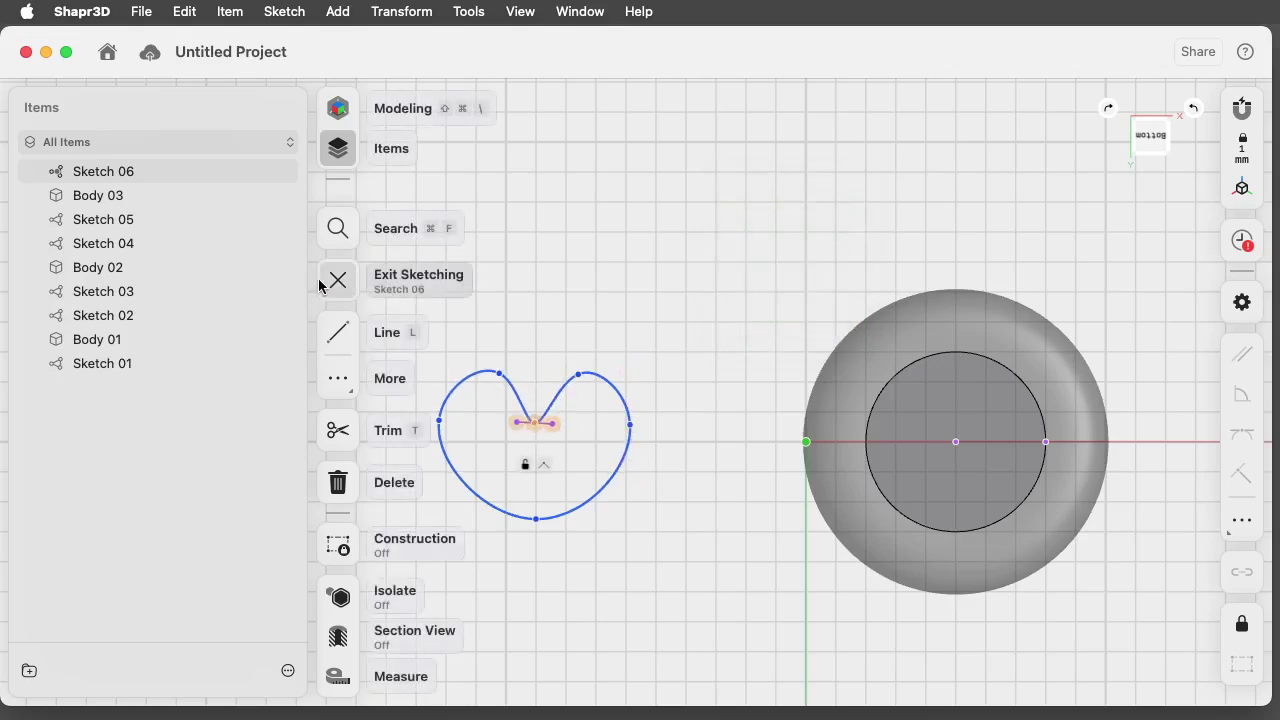
pyautogui.click(338, 280)
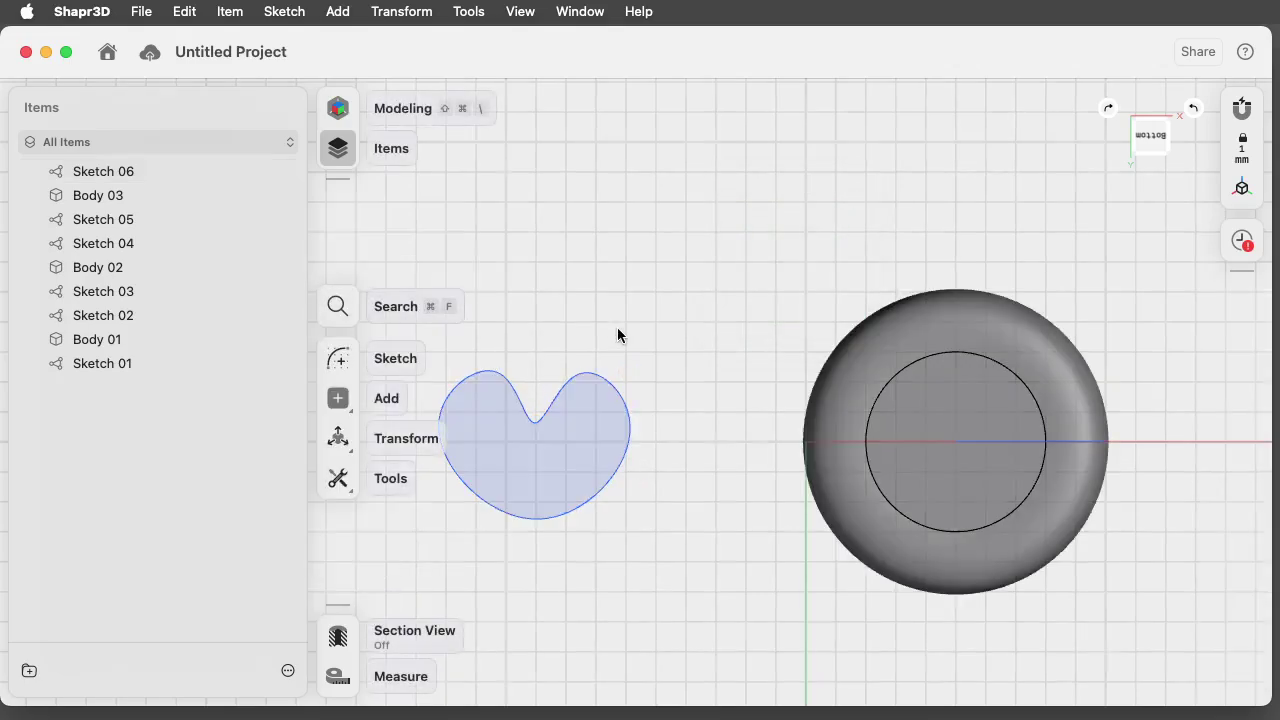
# Extrude the heart profile 3.3 mm downward into a separate solid body.
pyautogui.click(543, 472)
pyautogui.moveTo(665, 531); pyautogui.dragTo(554, 503, button='right')
pyautogui.moveTo(538, 498); pyautogui.dragTo(520, 588)
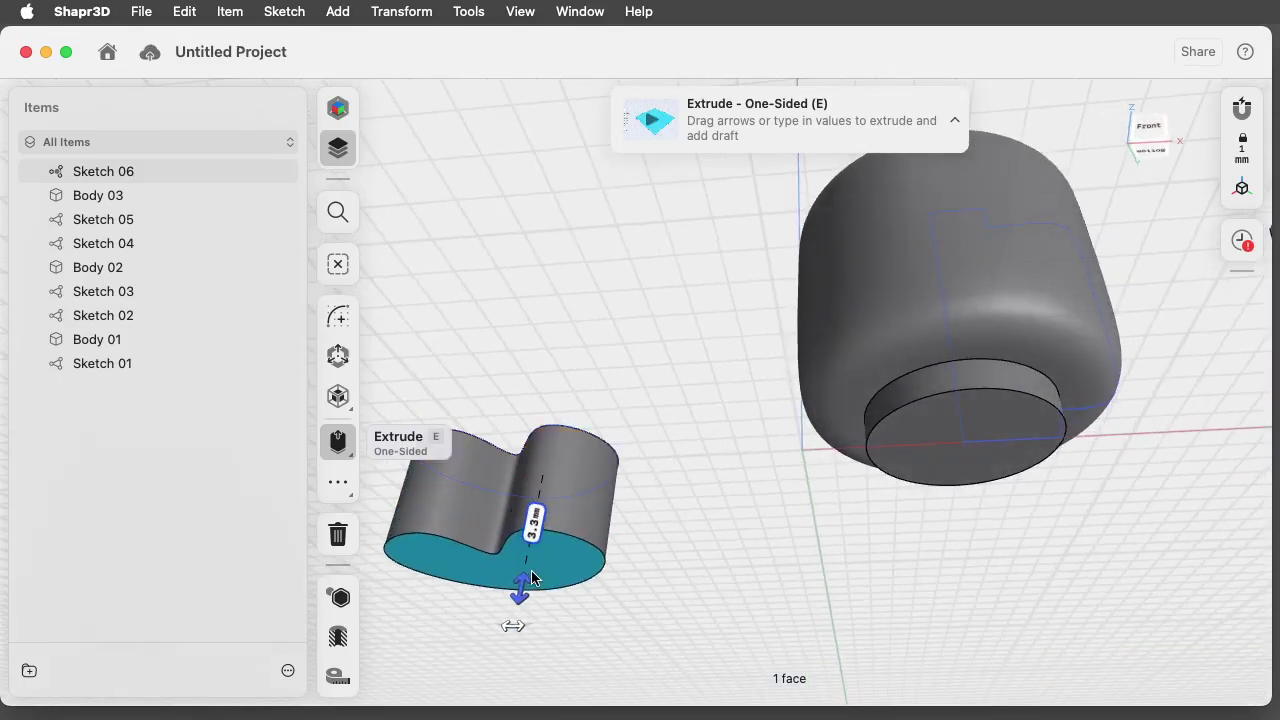
pyautogui.click(342, 268)
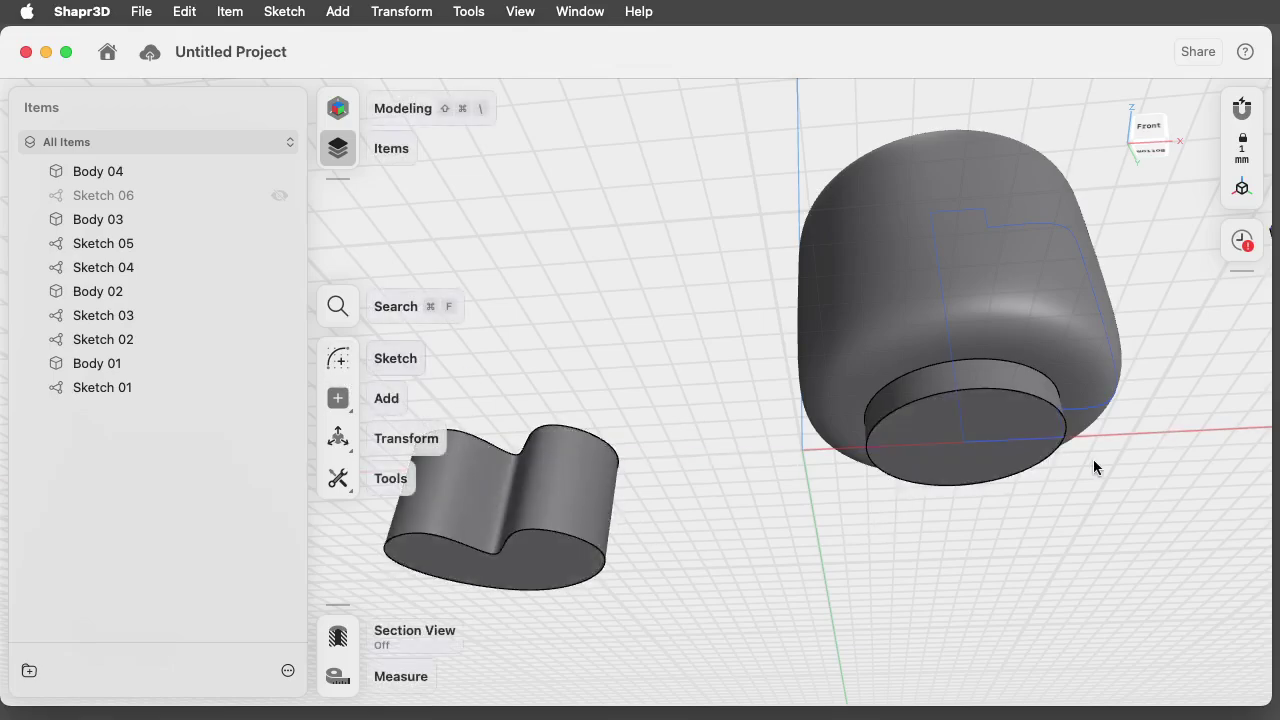
# Move the heart-shaped body 14.3 mm along the X axis to sit beneath the round body's base.
pyautogui.click(1156, 153)
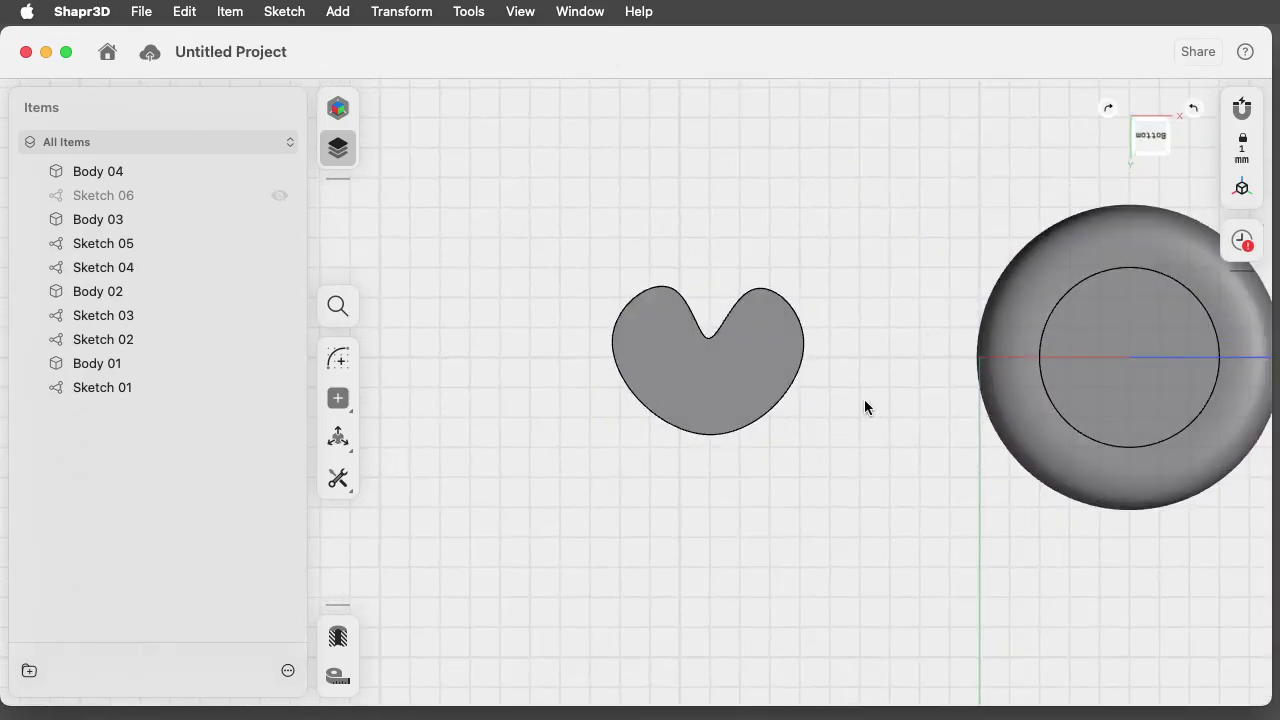
pyautogui.moveTo(807, 482); pyautogui.dragTo(618, 516, button='middle')
pyautogui.moveTo(586, 408); pyautogui.dragTo(662, 413)
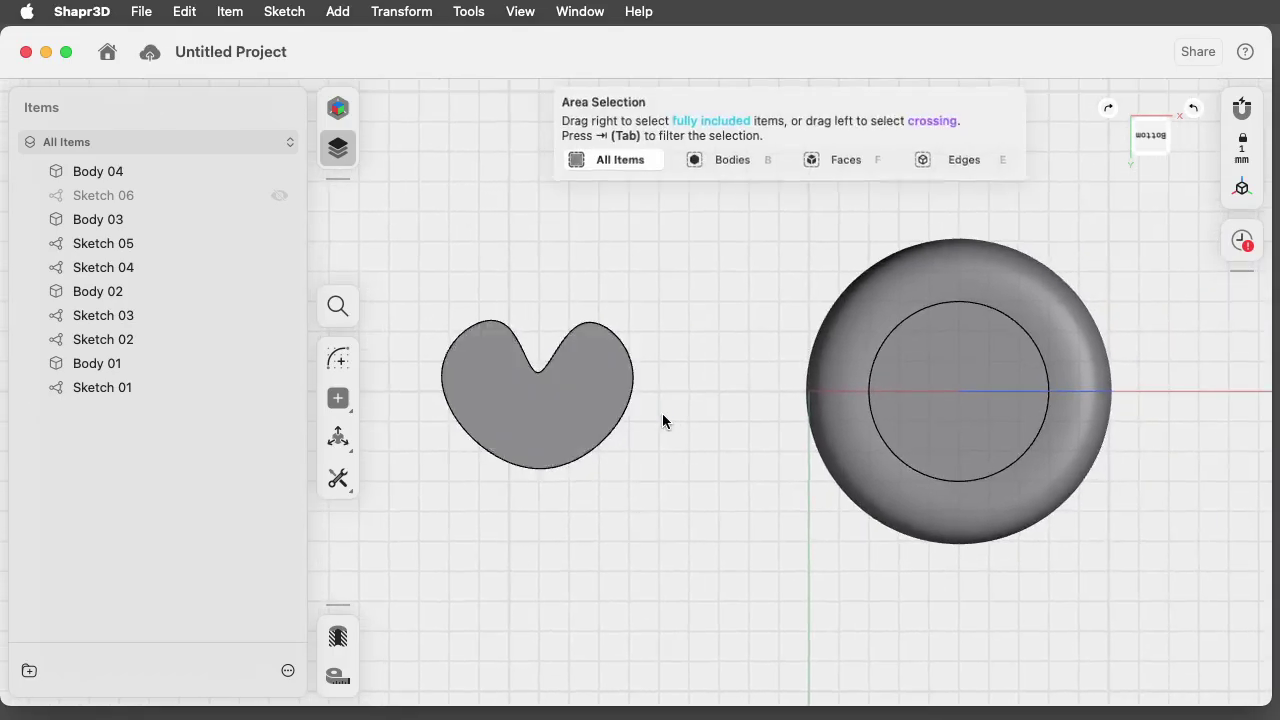
pyautogui.click(109, 172)
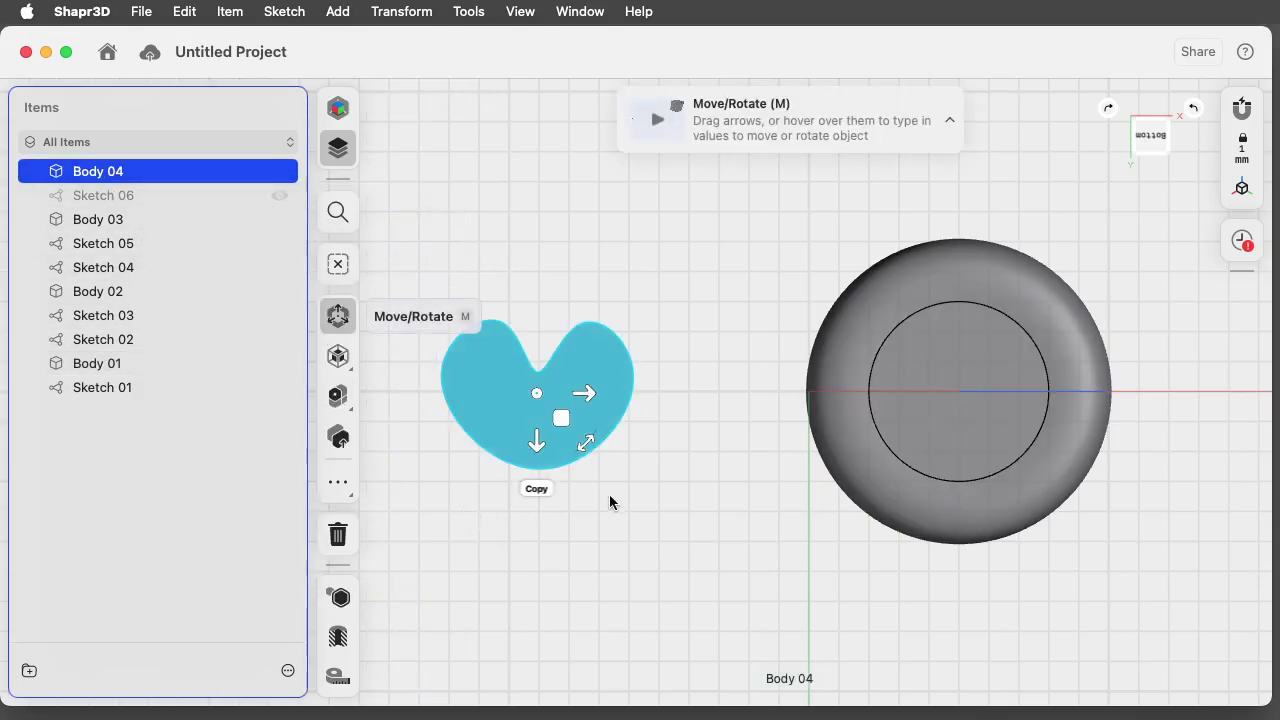
pyautogui.moveTo(609, 503); pyautogui.dragTo(617, 702, button='right')
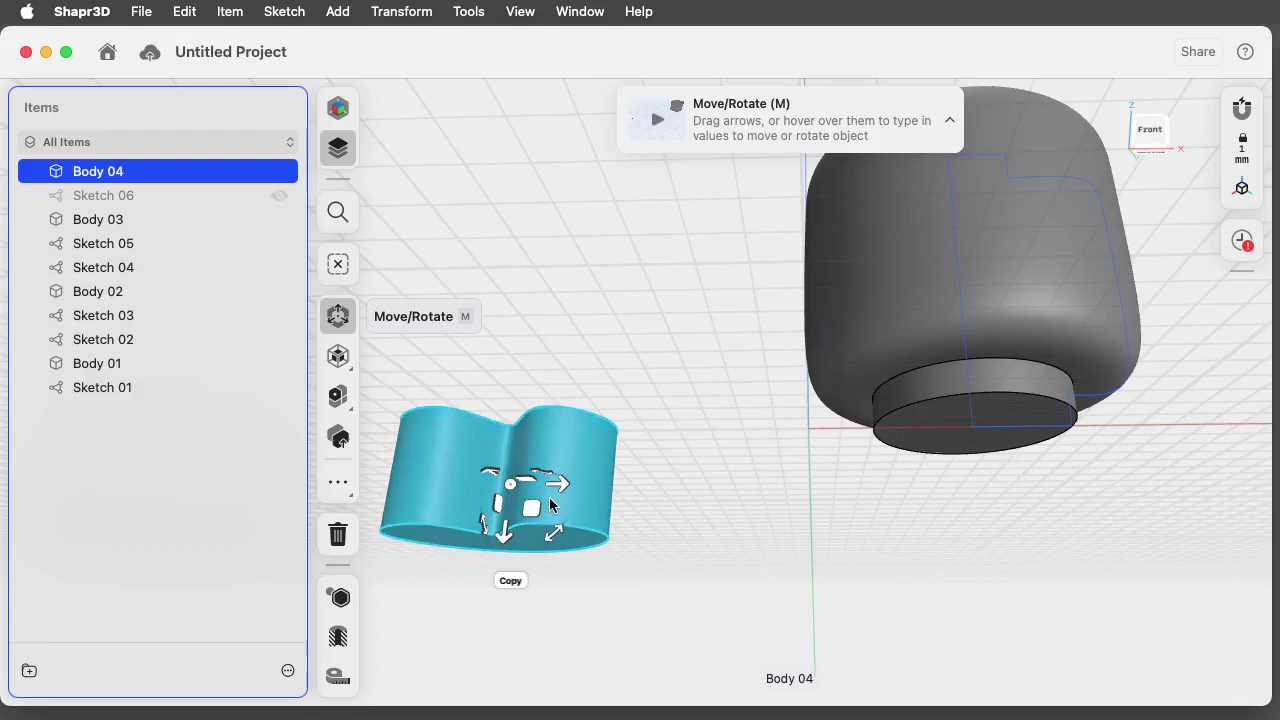
pyautogui.moveTo(558, 484); pyautogui.dragTo(1035, 502)
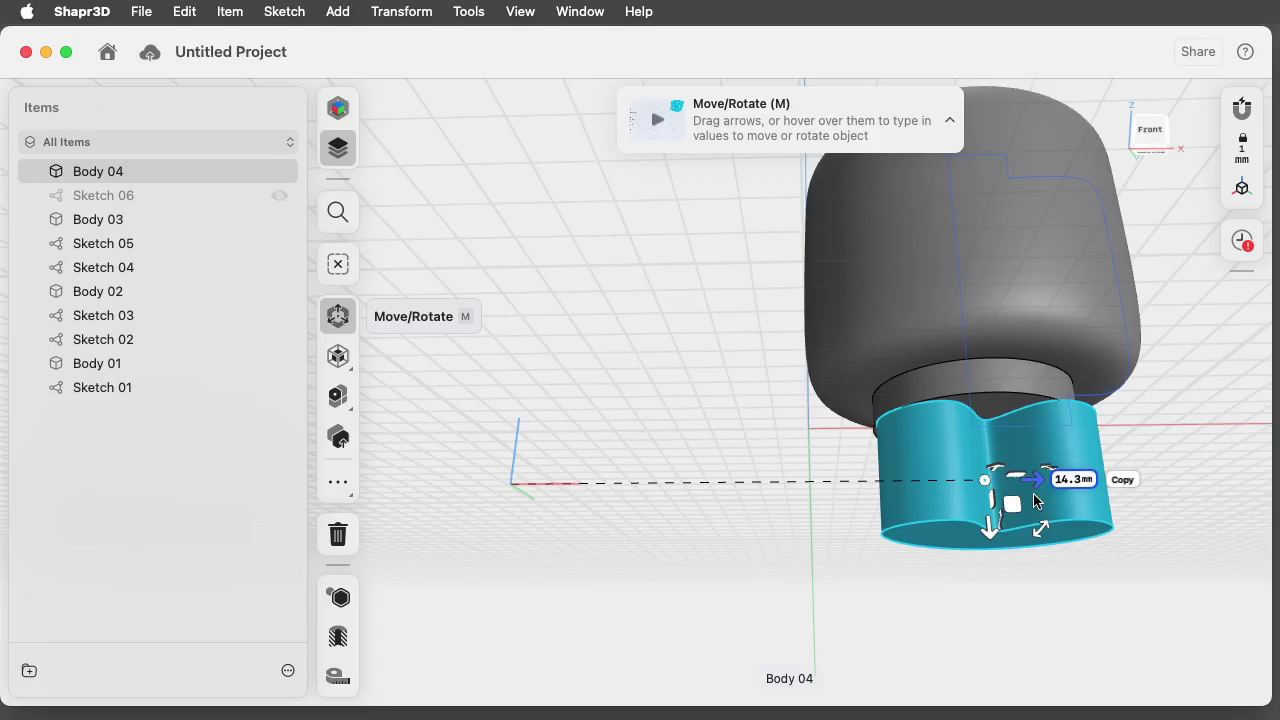
# Scale the heart-shaped body uniformly to 0.76 so it is narrower than the round base.
pyautogui.moveTo(723, 577); pyautogui.dragTo(743, 503, button='right')
pyautogui.click(338, 356)
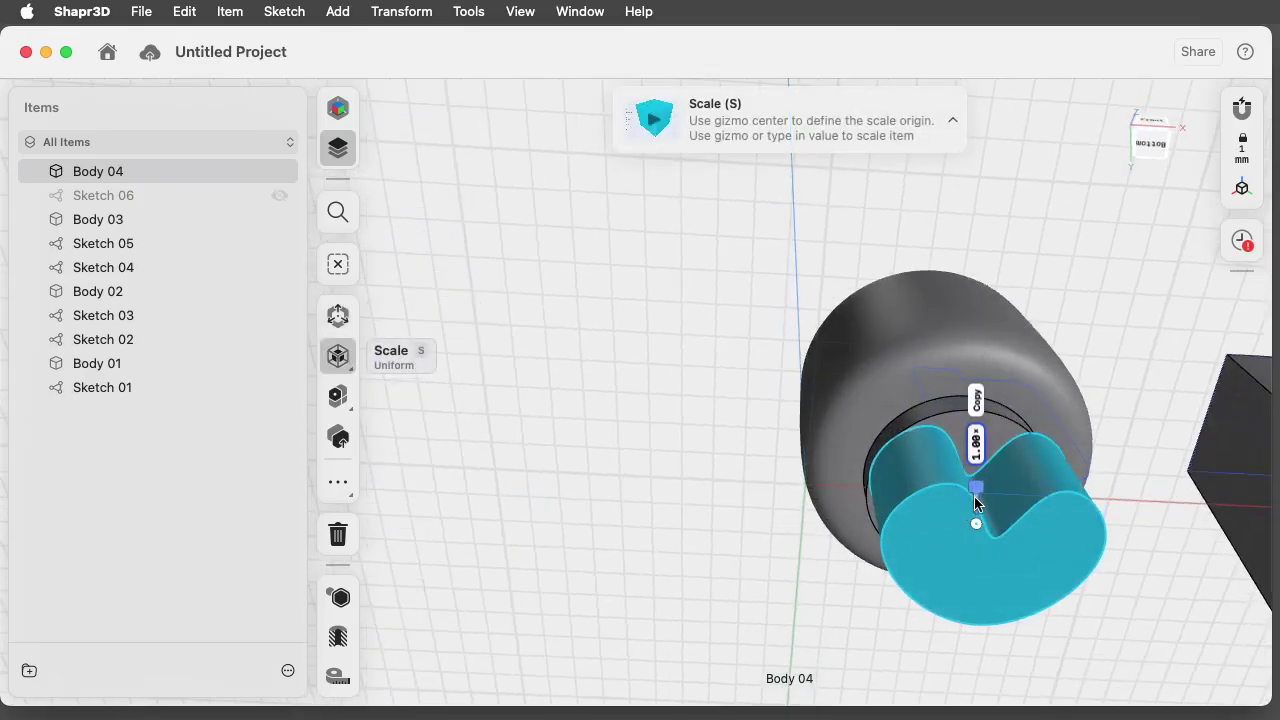
pyautogui.moveTo(975, 497); pyautogui.dragTo(973, 538)
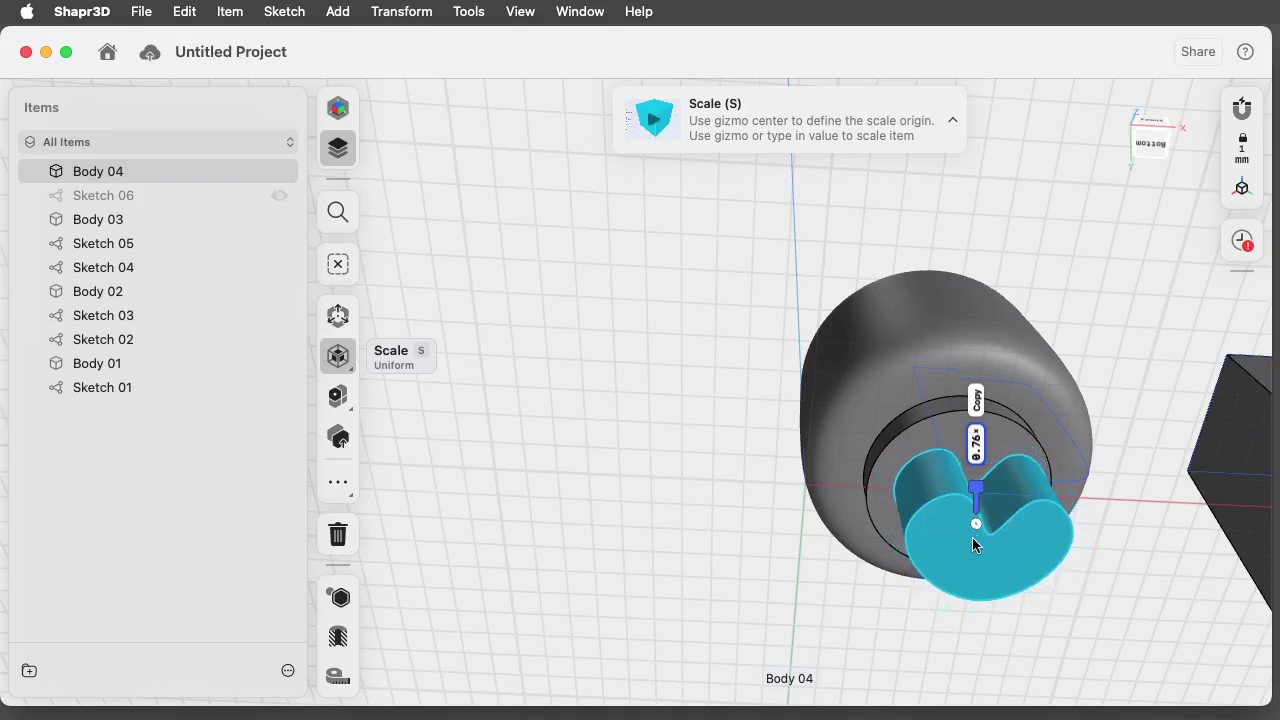
pyautogui.click(680, 471)
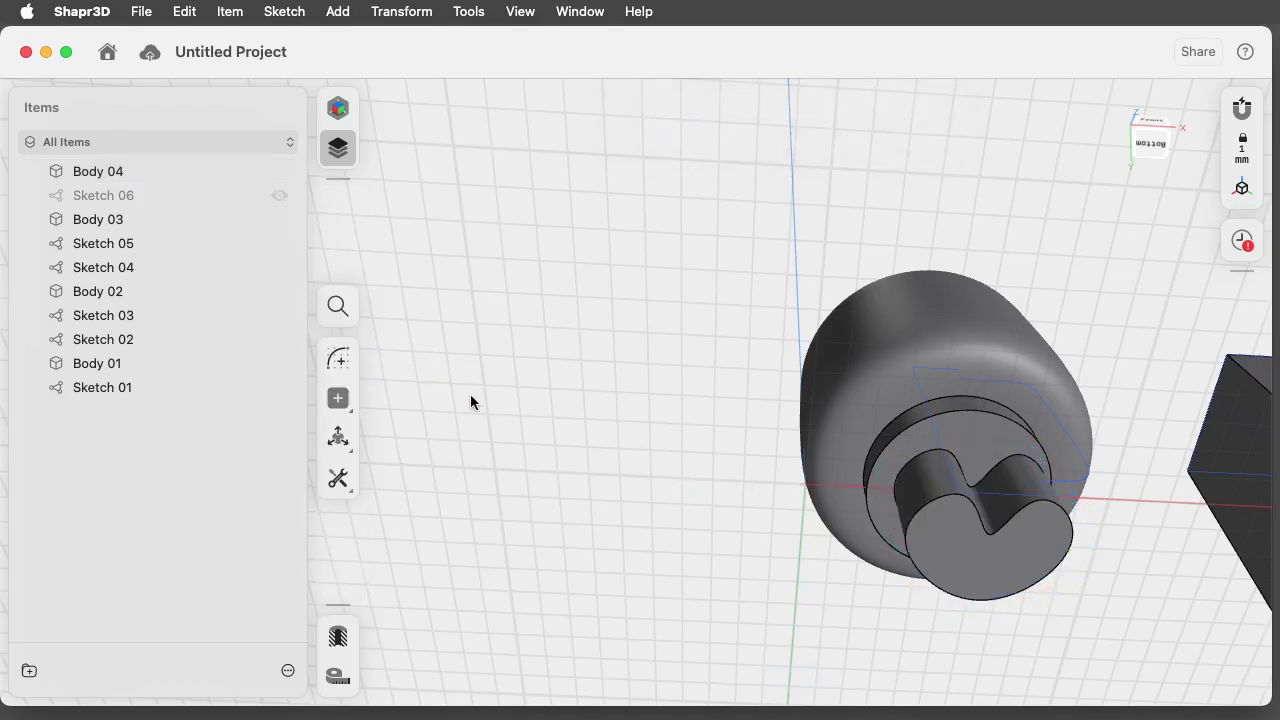
# Raise the heart-shaped body 1.7 mm vertically so it partly penetrates the round body's base.
pyautogui.click(981, 520)
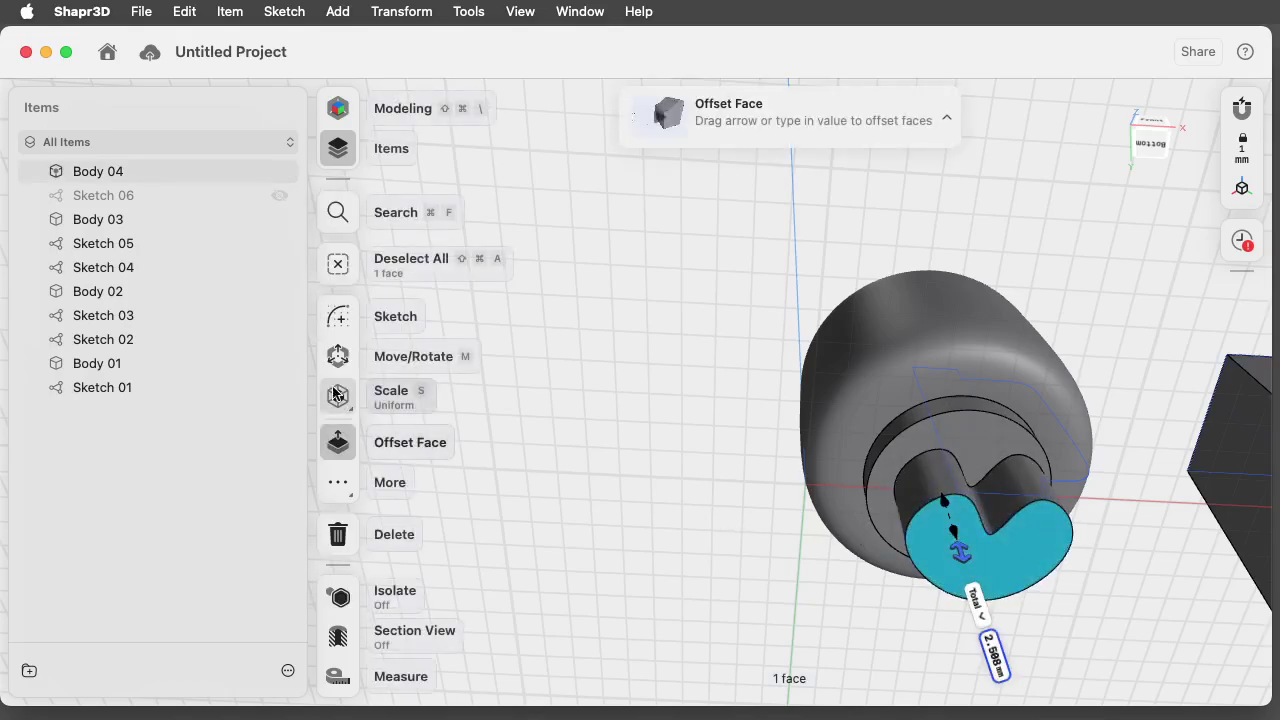
pyautogui.click(98, 171)
pyautogui.click(400, 318)
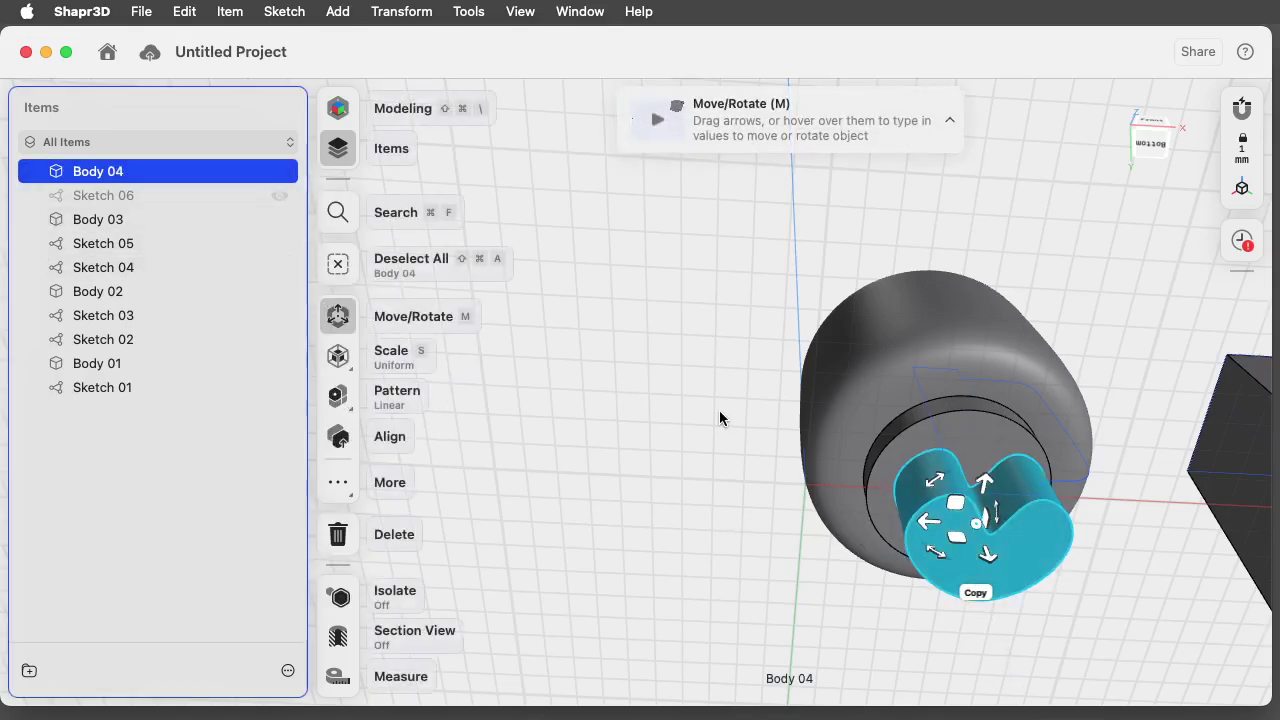
pyautogui.moveTo(720, 417); pyautogui.dragTo(656, 501, button='right')
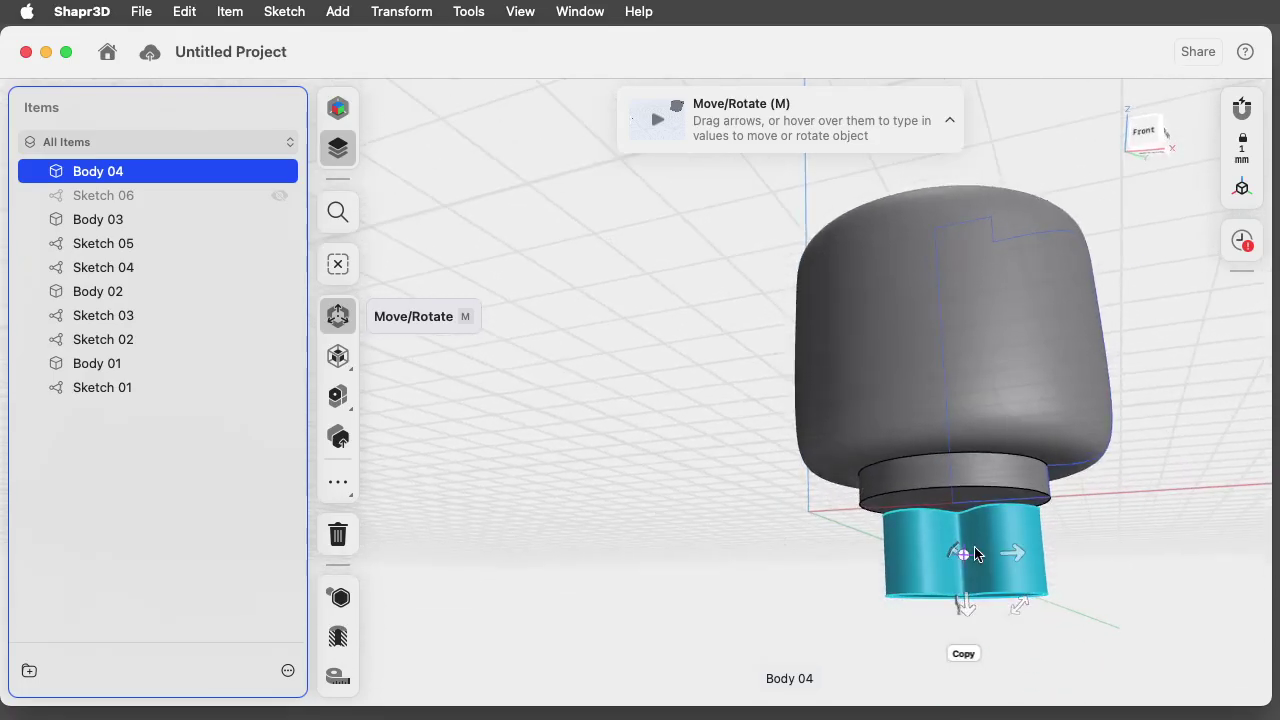
pyautogui.moveTo(967, 613)
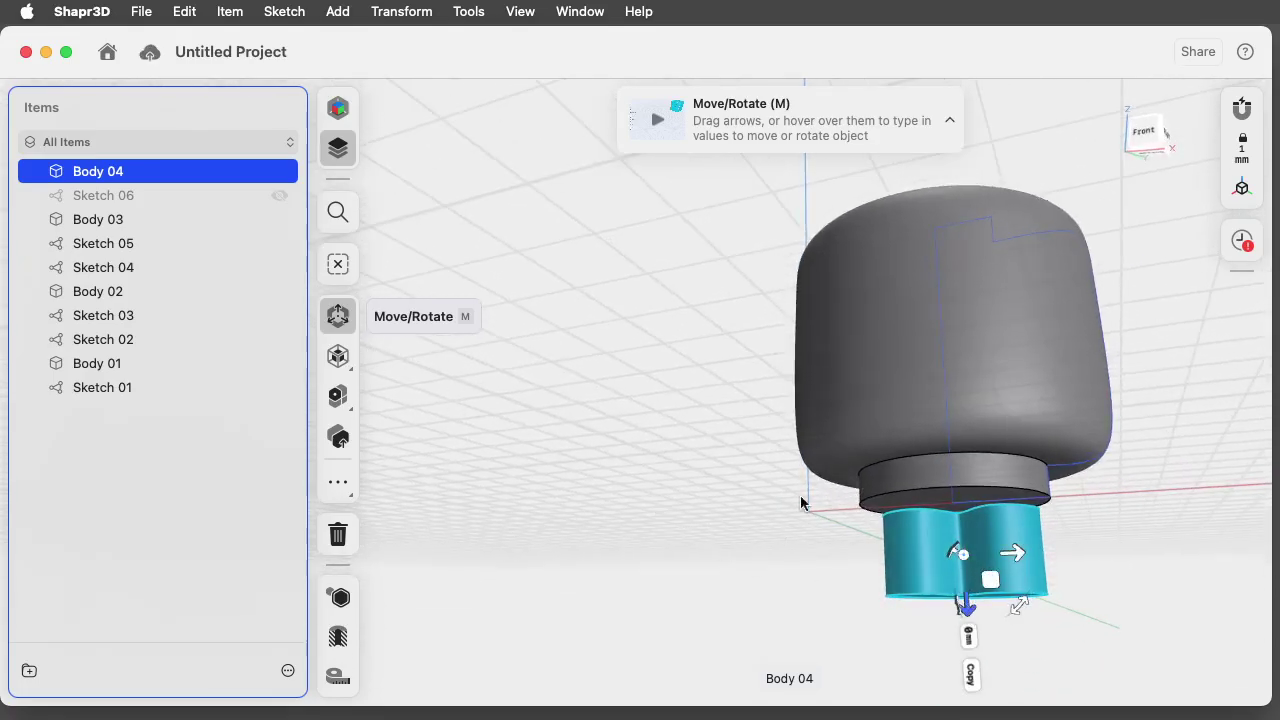
pyautogui.moveTo(968, 613); pyautogui.dragTo(963, 560)
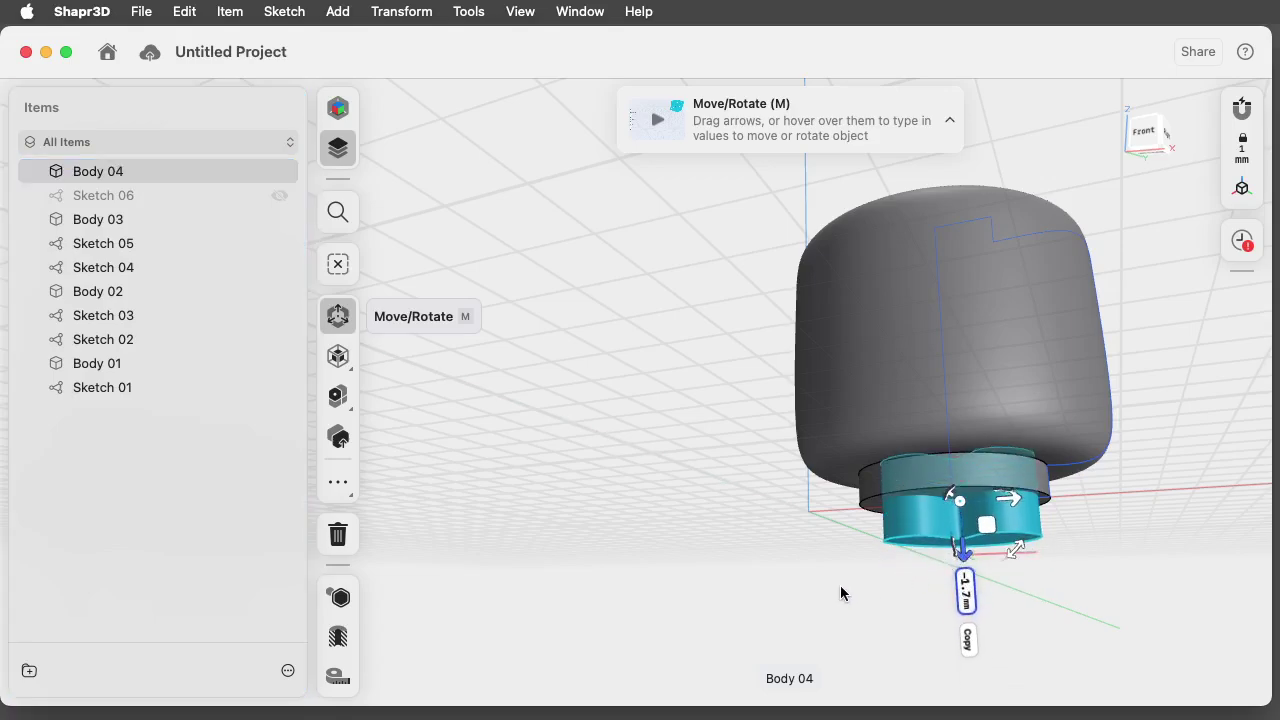
pyautogui.moveTo(840, 593); pyautogui.dragTo(806, 615, button='right')
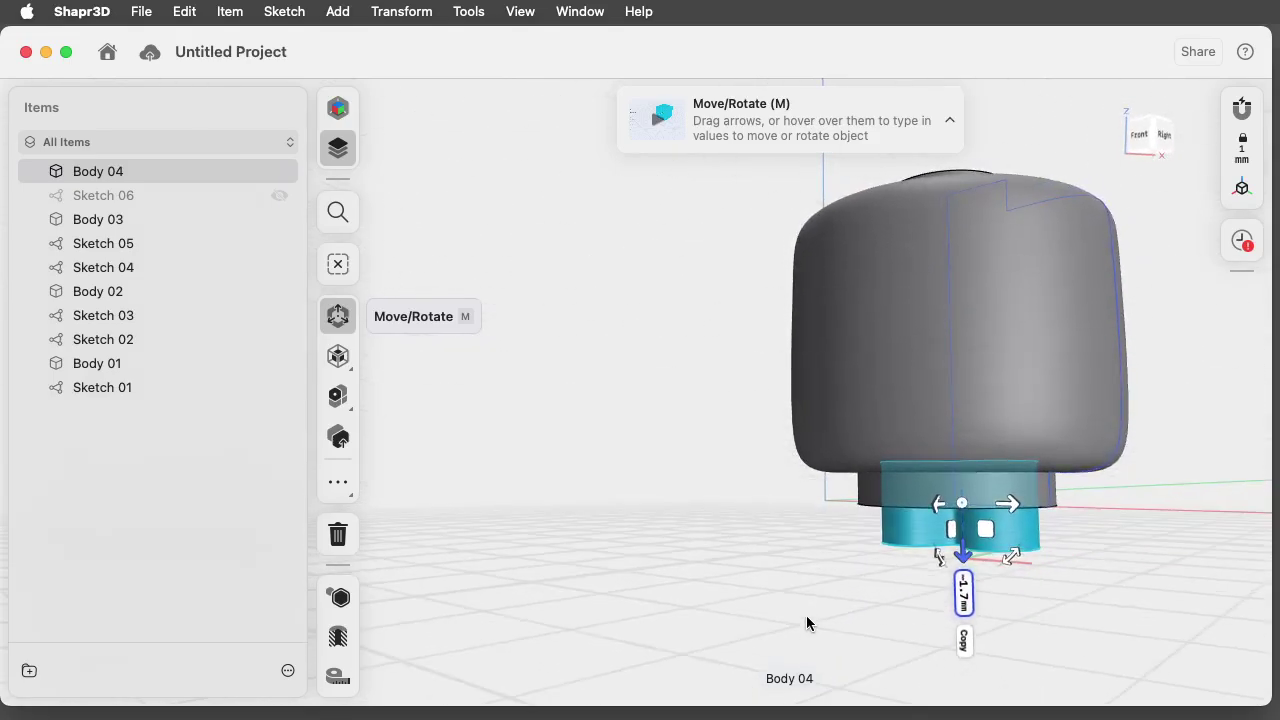
pyautogui.click(344, 270)
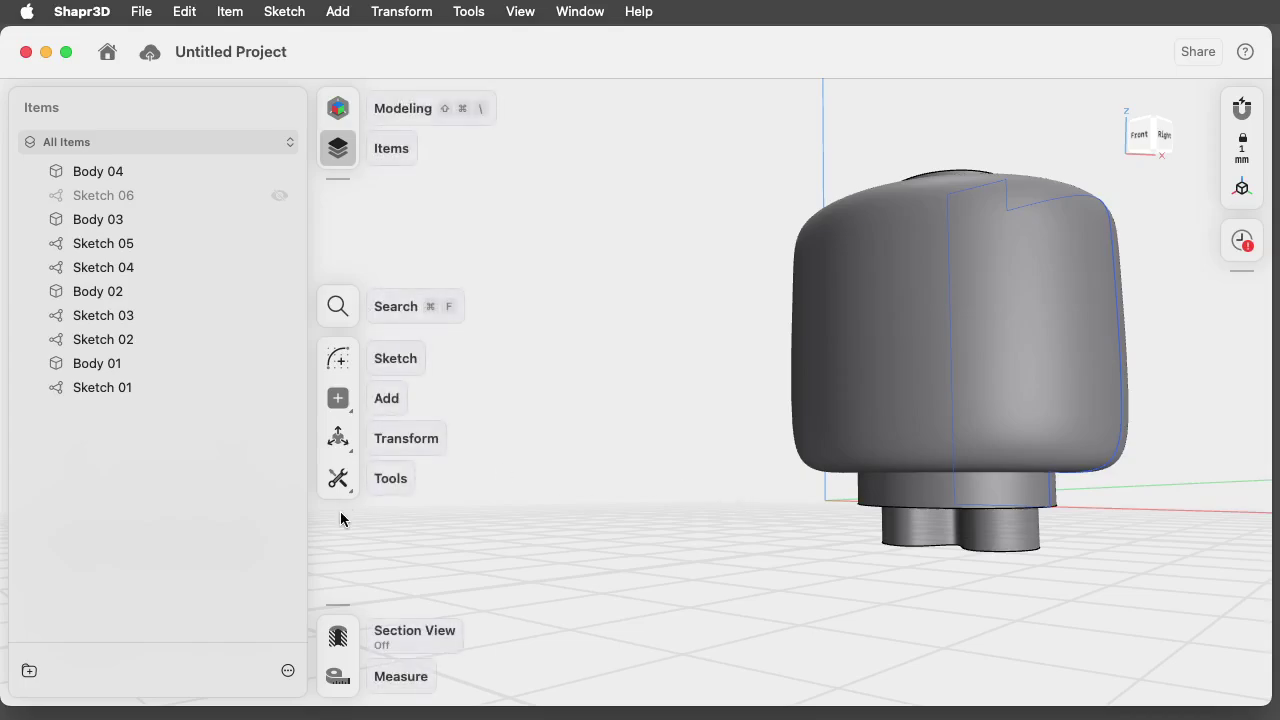
# Start a Subtract operation for cutting the heart shape out of the round body's base.
pyautogui.click(338, 478)
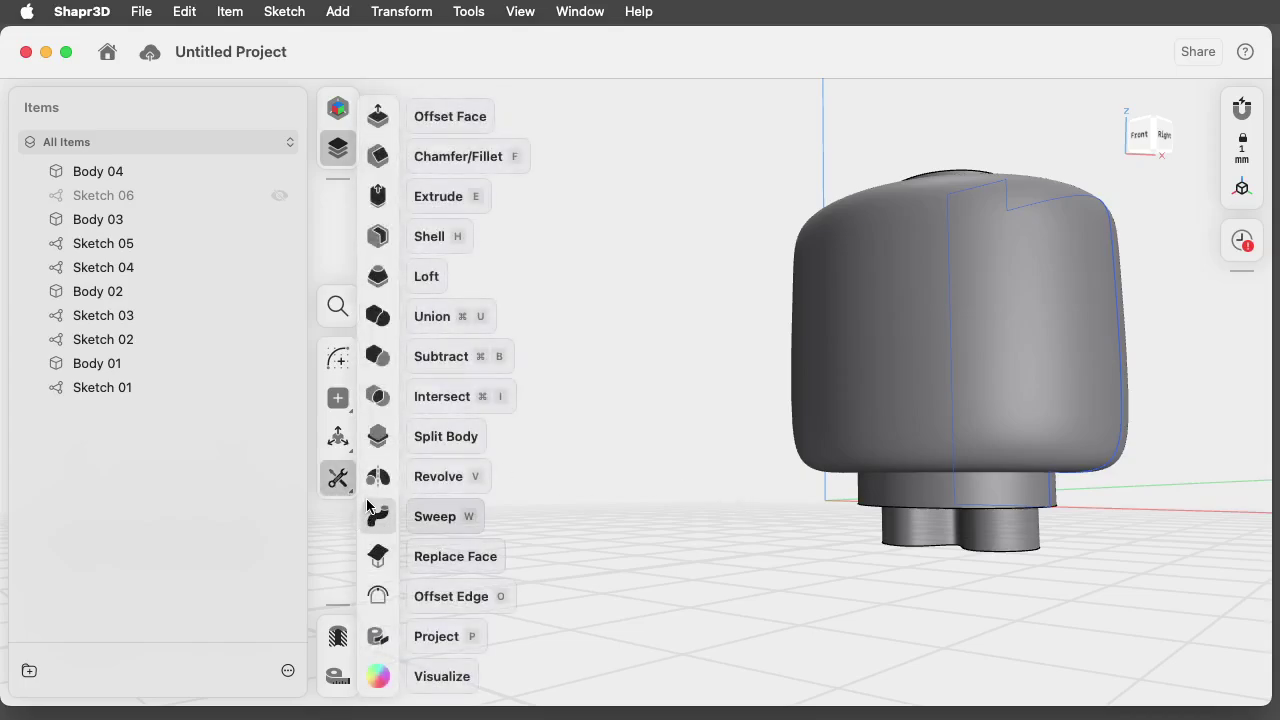
pyautogui.click(375, 356)
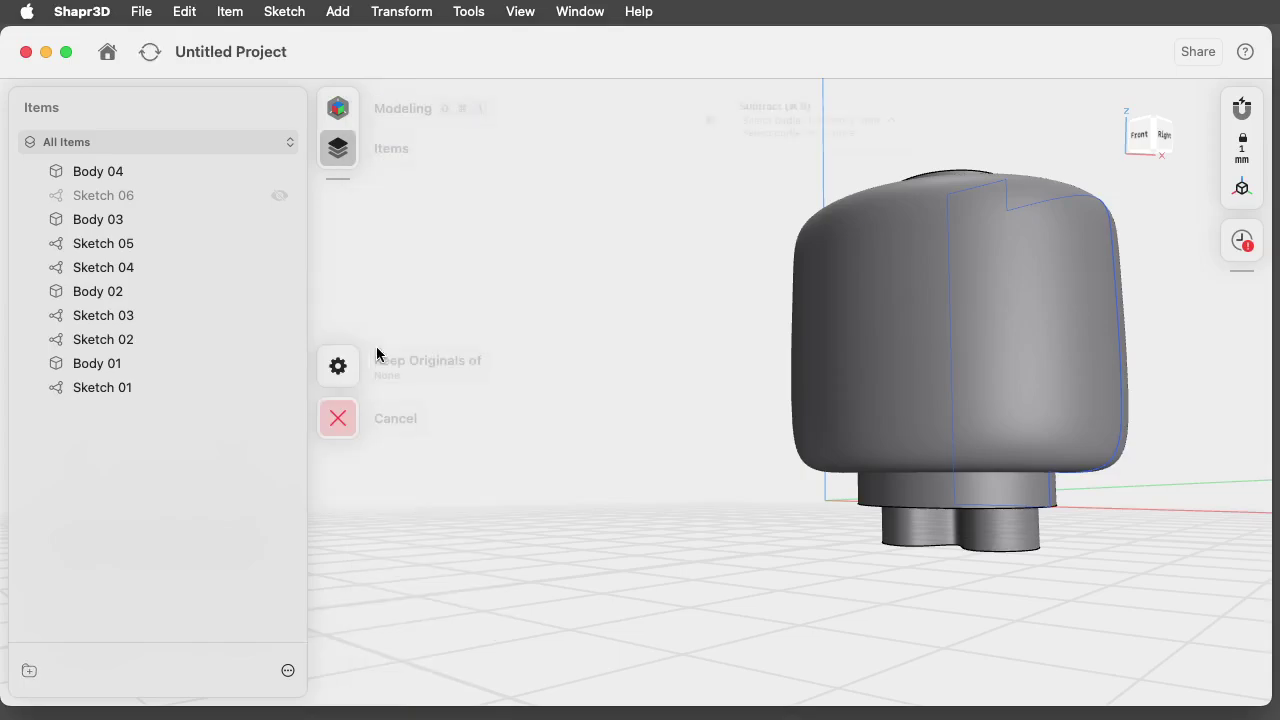